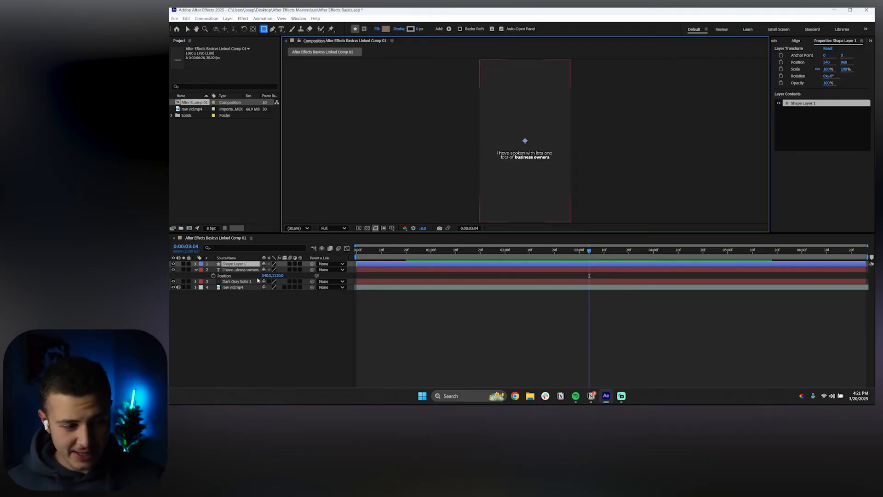
click(173, 265)
click(173, 264)
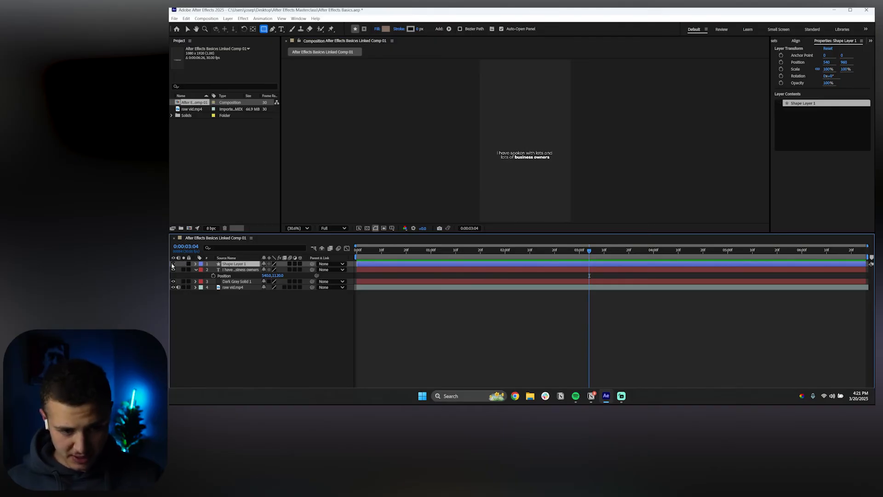
click(230, 331)
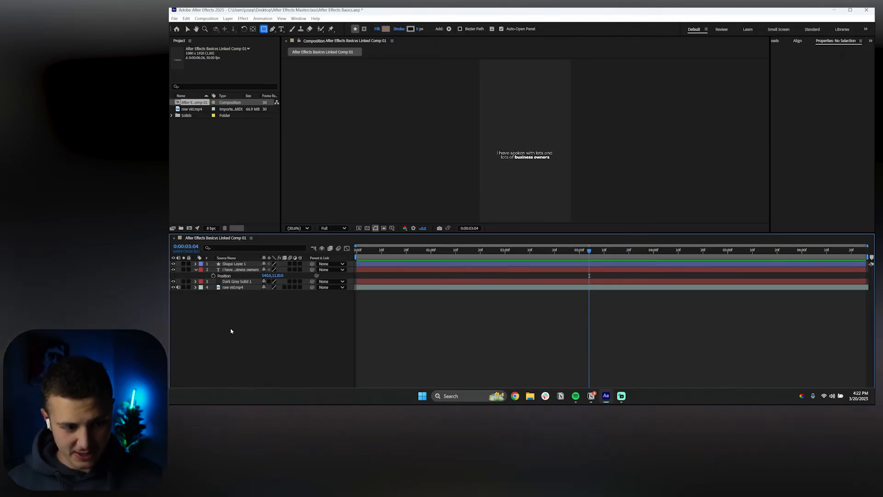
click(223, 264)
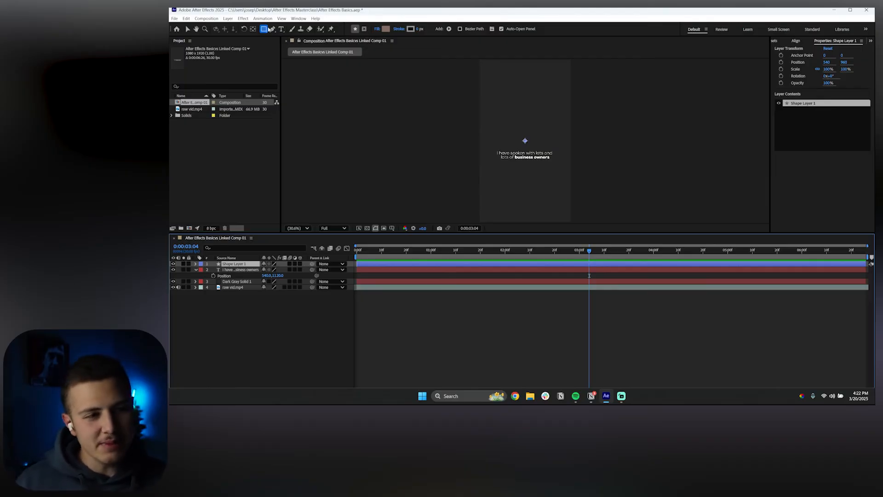
click(264, 30)
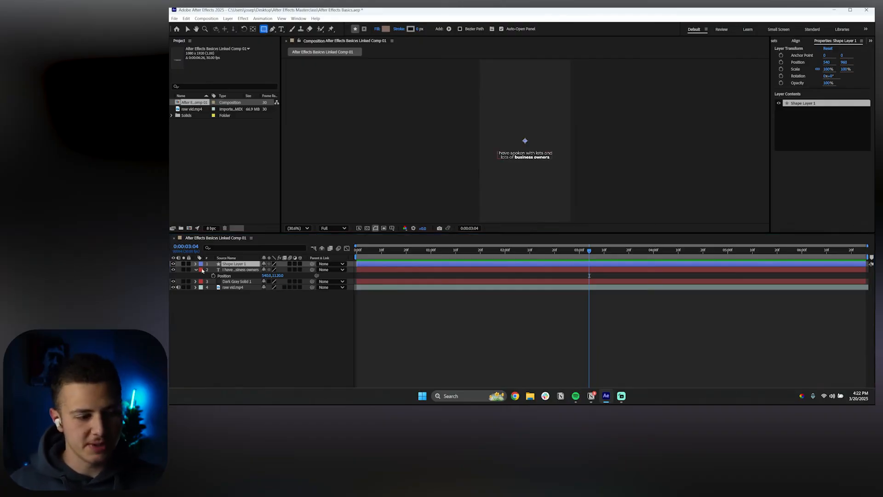
Step: Try a rectangular mask on the Dark Gray Solid 1 layer, covering the upper middle of the frame, and undo it
click(226, 281)
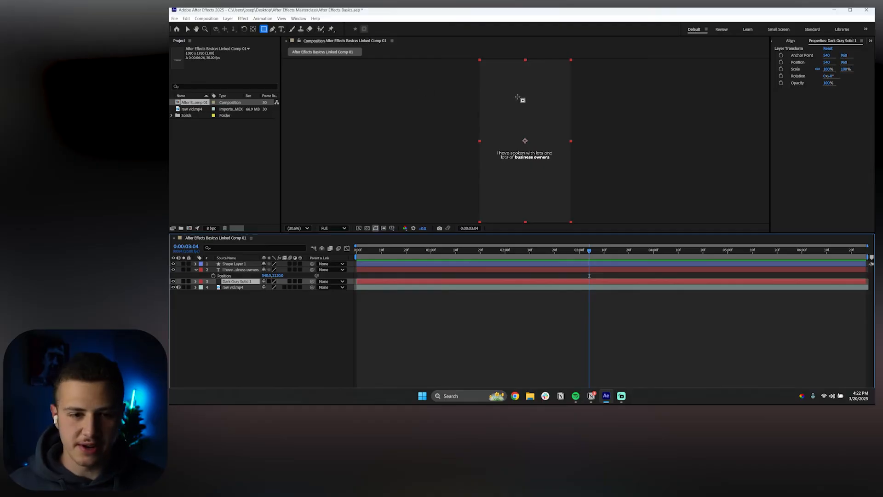
drag(492, 80, 544, 161)
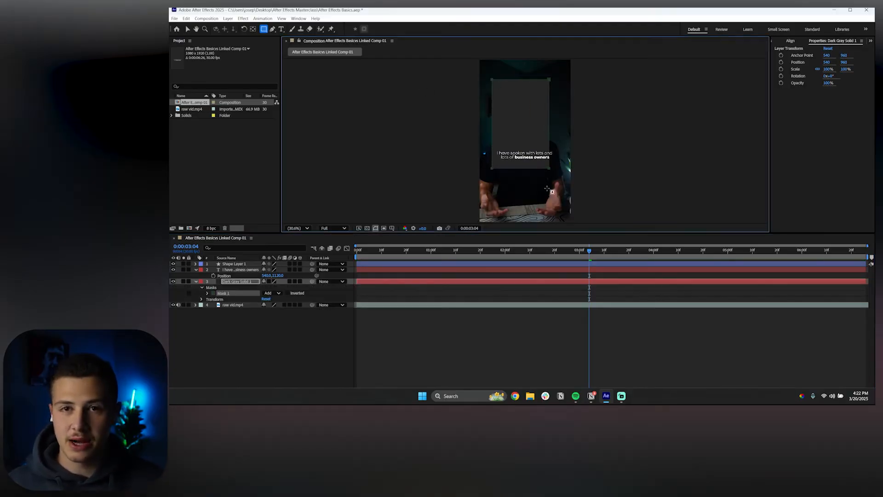
key(ctrl+z)
Step: Try an elliptical mask in the middle of the Dark Gray Solid 1 layer with the Ellipse tool, and undo it
click(264, 29)
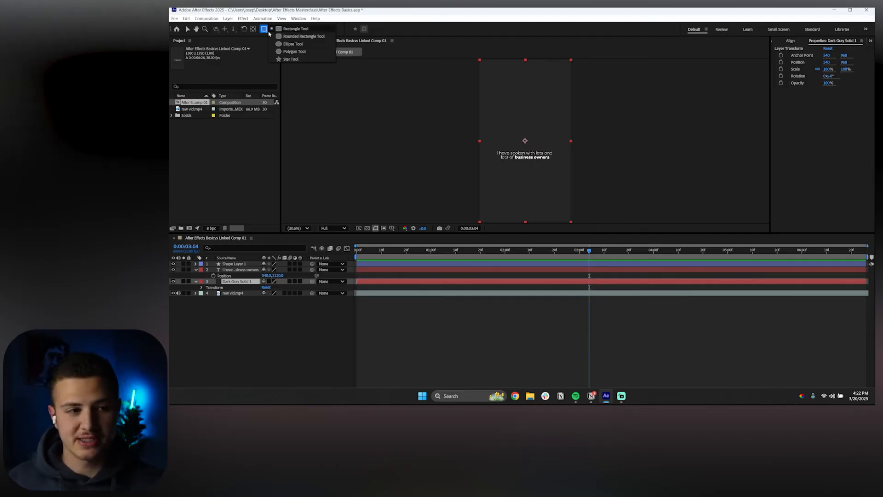
click(290, 44)
drag(493, 107, 556, 179)
key(ctrl+z)
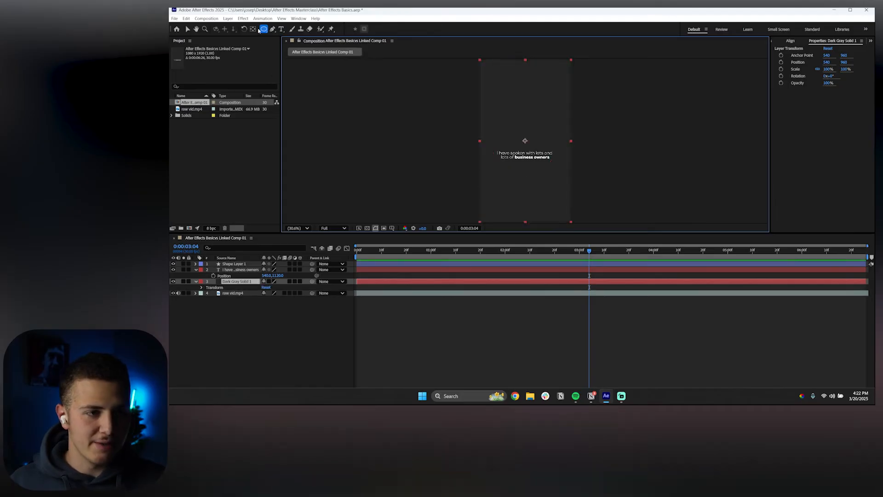
Step: Try a star-shaped mask on the Dark Gray Solid 1 layer with the Star tool, and undo it
click(264, 29)
click(294, 55)
drag(510, 115, 475, 179)
key(ctrl+z)
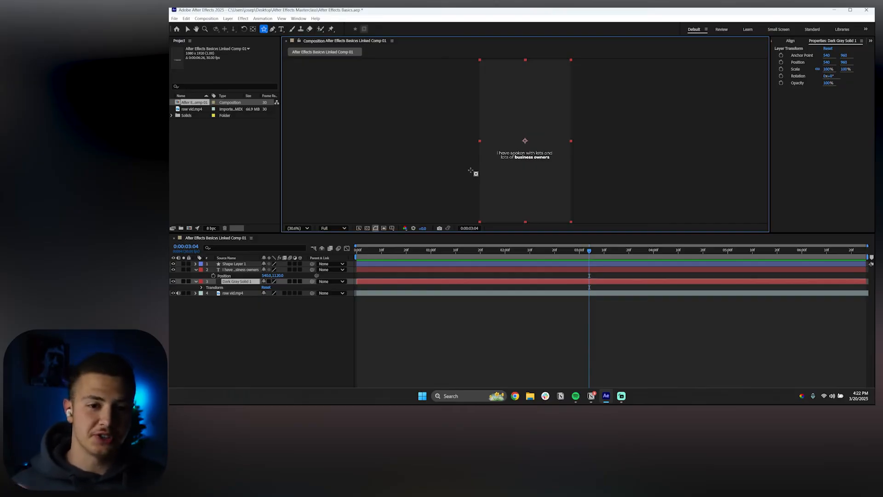
Step: Select Shape Layer 1 and make the Rectangle tool active for drawing on it
click(244, 265)
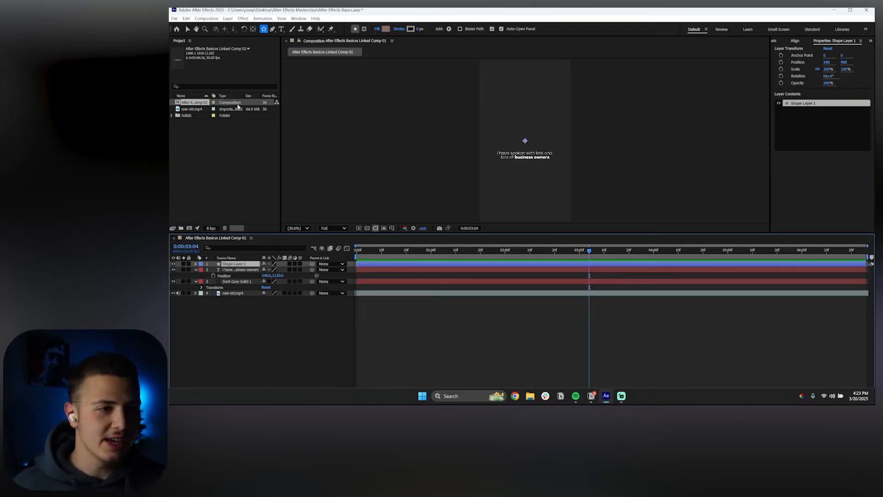
click(264, 28)
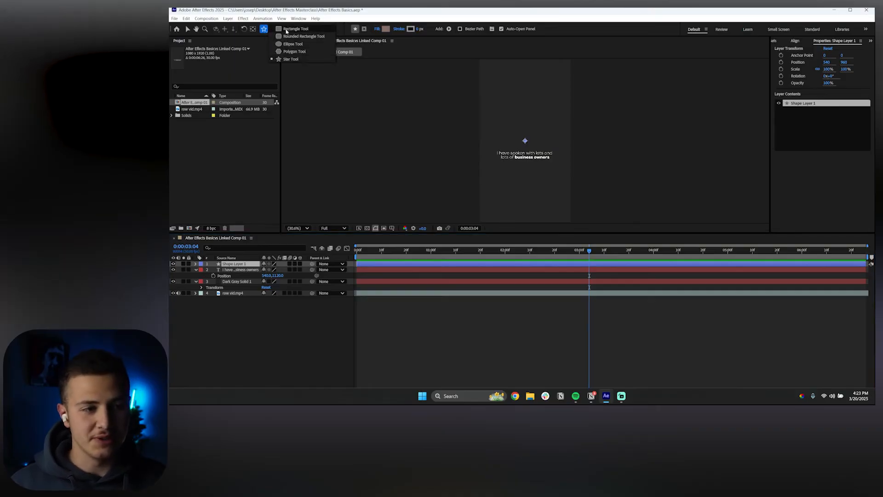
click(286, 29)
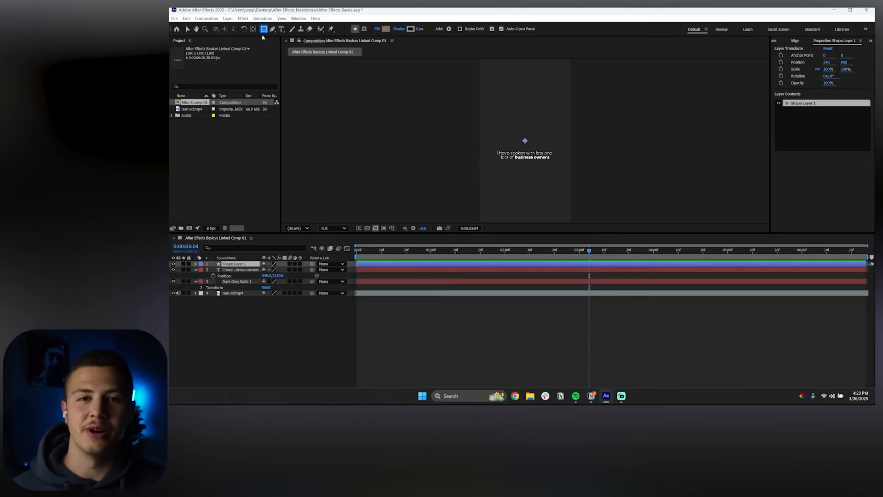
click(272, 30)
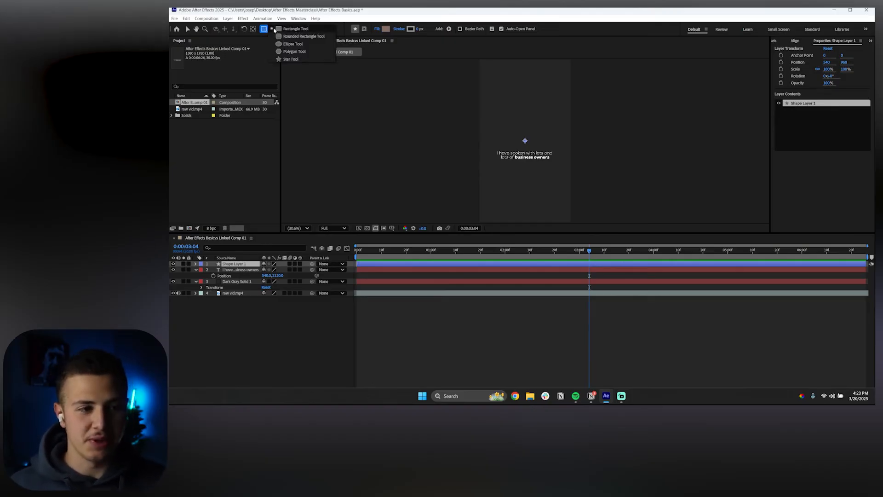
click(277, 29)
click(264, 30)
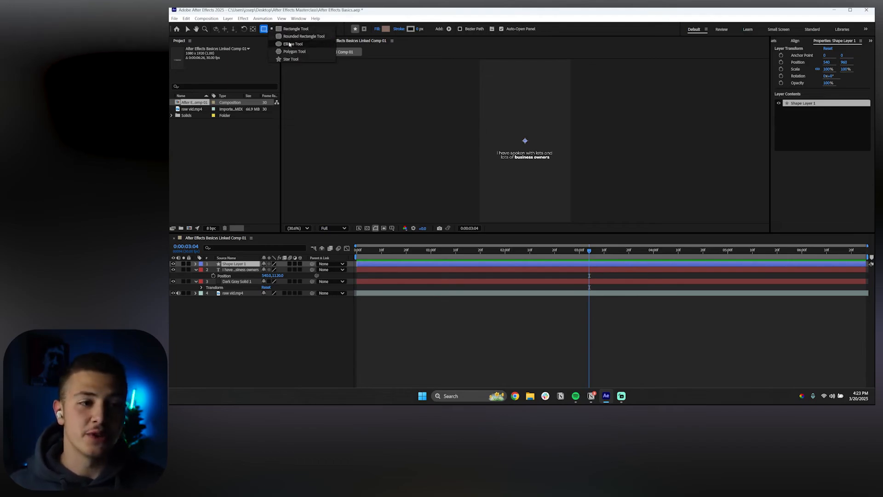
click(290, 58)
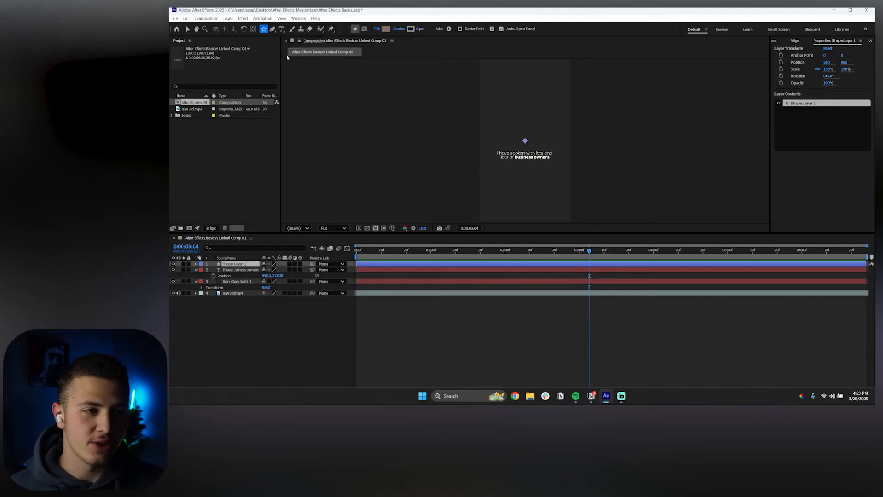
click(272, 30)
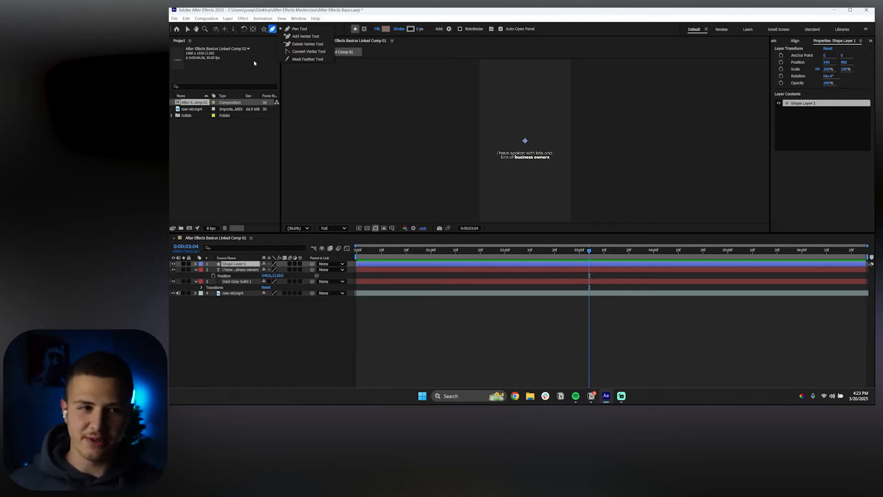
click(264, 29)
click(294, 29)
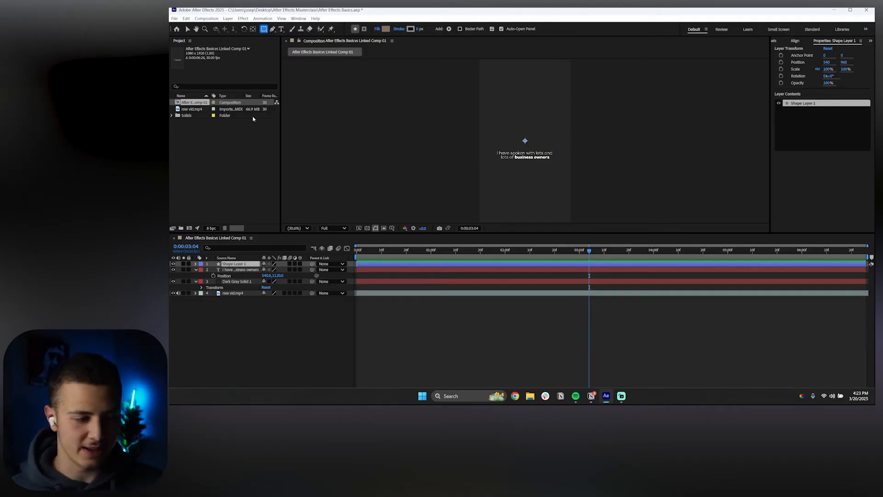
Step: Try out rectangles on Shape Layer 1 above the caption text, the first about 500 by 513 px, and remove each one
click(235, 263)
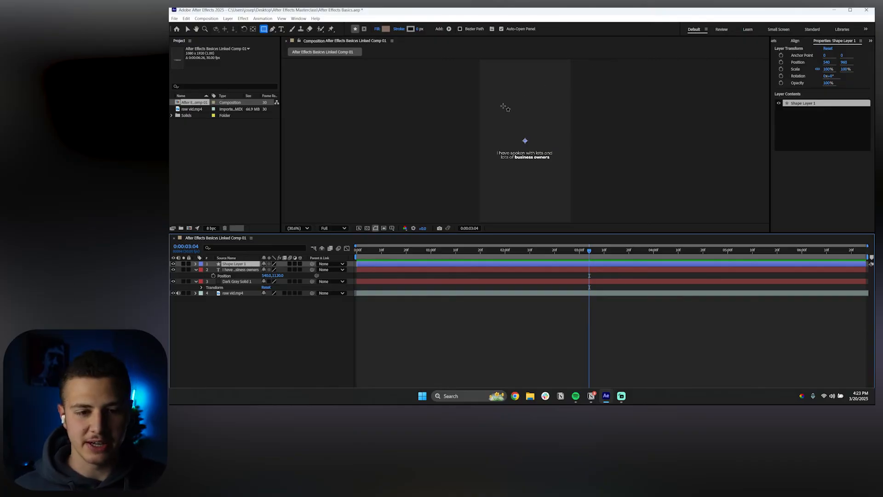
drag(504, 101, 546, 145)
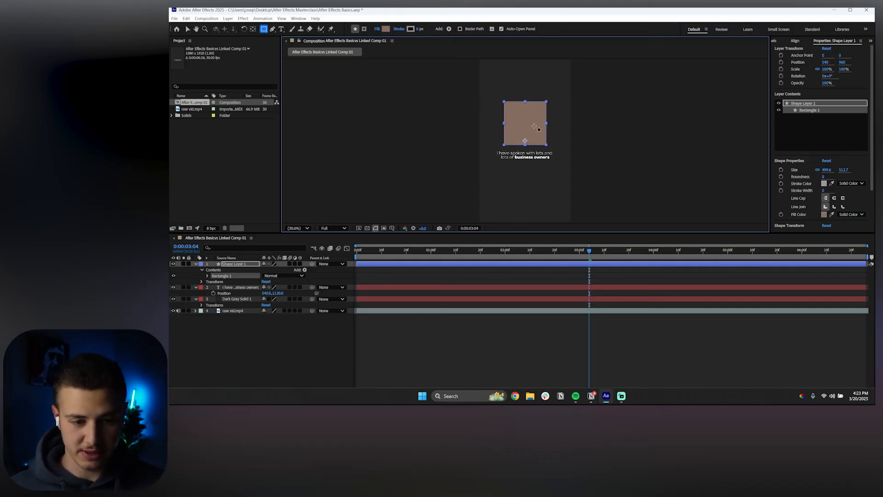
key(Delete)
drag(498, 86, 536, 118)
key(ctrl+z)
Step: Draw a rectangle about 562 by 539 px on Shape Layer 1 above the caption text, then deselect it and return to the Selection tool
drag(500, 81, 547, 128)
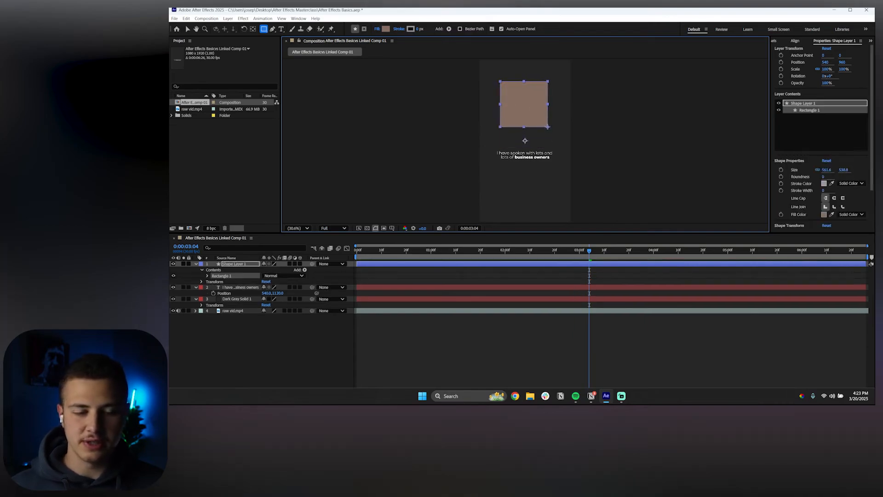
click(454, 279)
key(v)
scroll(516, 118, up, 4)
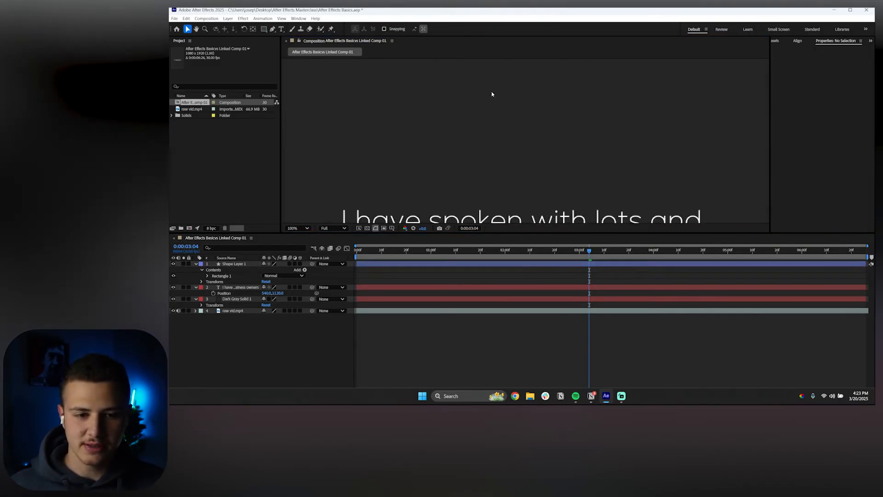
scroll(490, 94, down, 1)
drag(489, 85, 489, 166)
scroll(474, 153, down, 1)
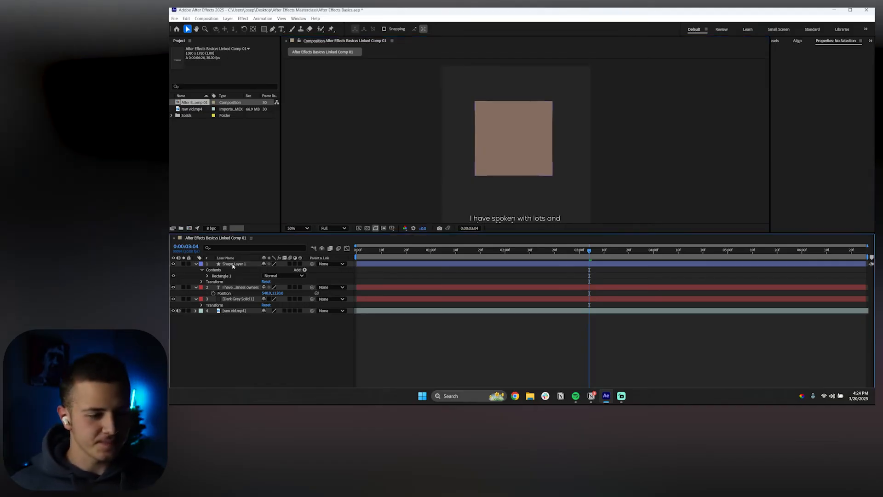
Step: Try moving Shape Layer 1 up and to the left in the composition, and undo the move
click(233, 266)
drag(514, 152, 485, 139)
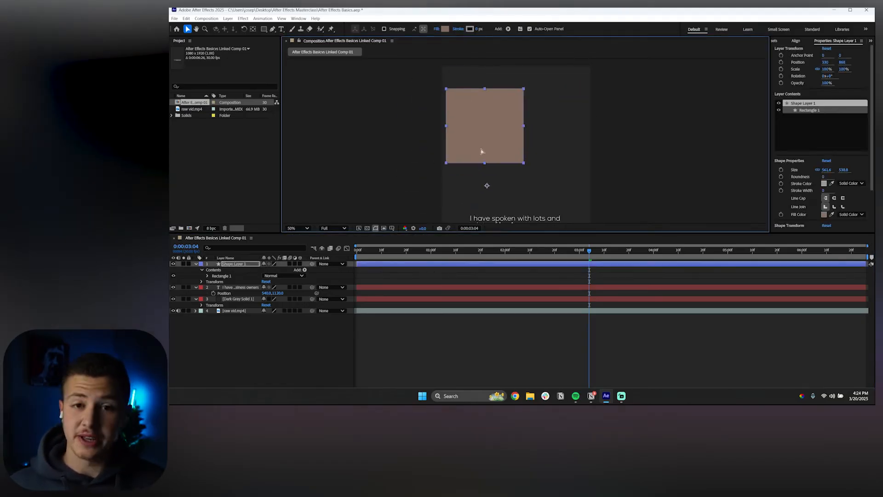
key(ctrl+z)
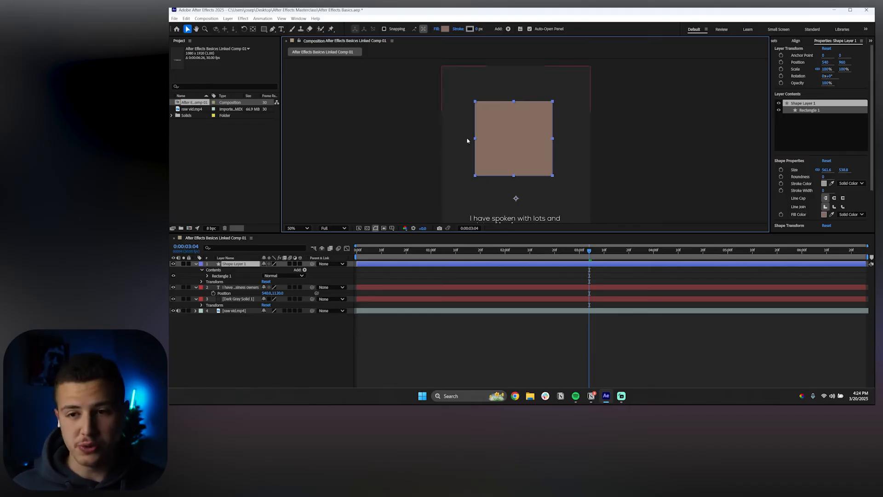
Step: Widen the Properties panel beside the composition view
drag(770, 94, 720, 95)
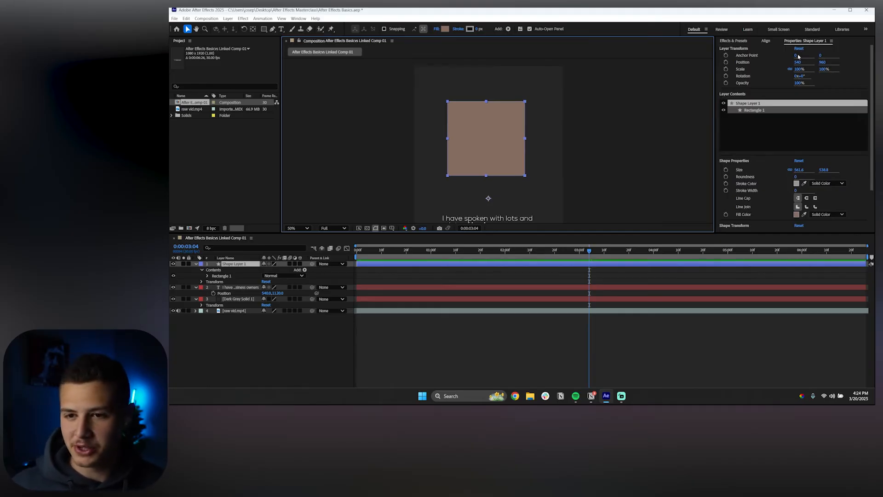
Step: Try adjusting Shape Layer 1's layer position and the rectangle's own Shape Transform values, undoing each change
drag(797, 62, 797, 73)
key(ctrl+z)
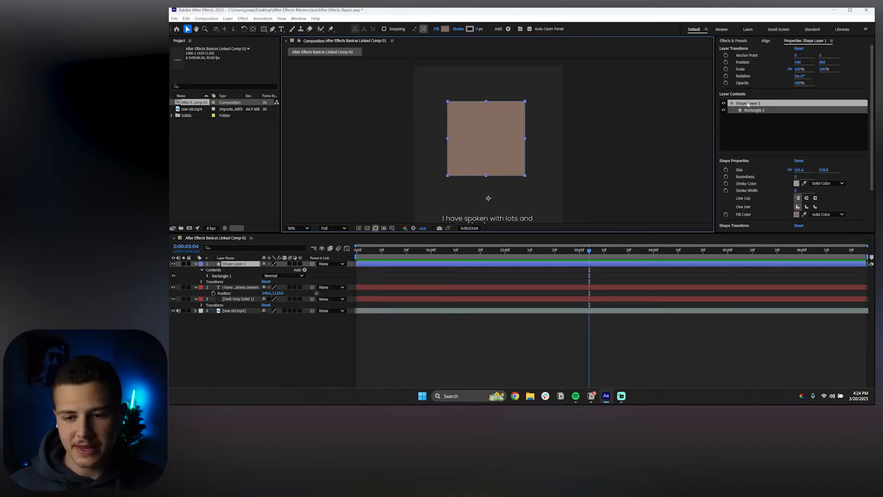
scroll(746, 111, down, 3)
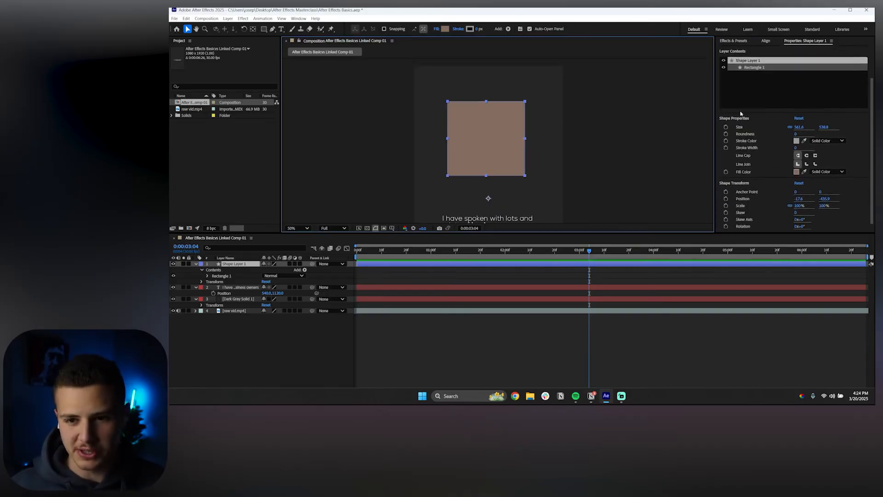
scroll(741, 113, down, 1)
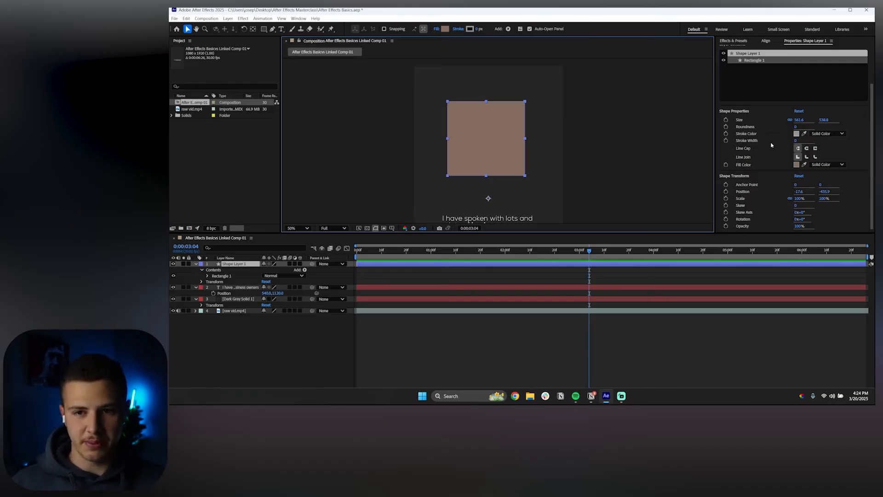
scroll(773, 145, up, 3)
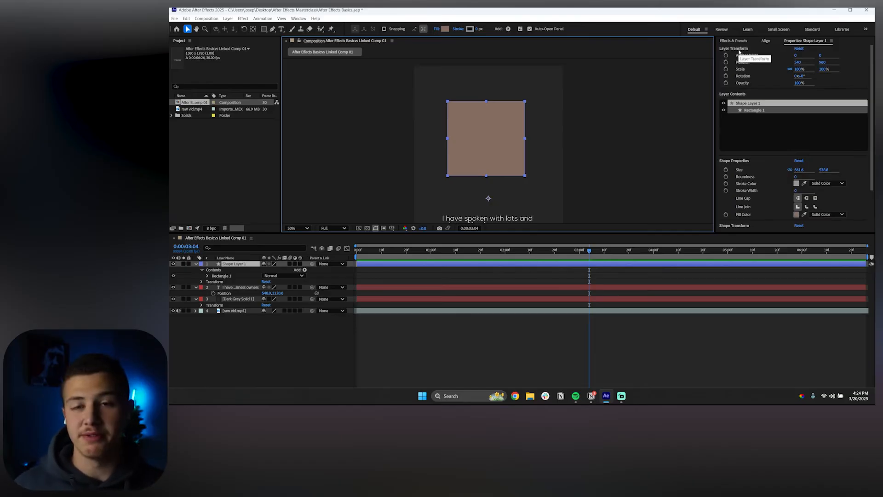
scroll(778, 103, down, 3)
drag(799, 198, 811, 196)
key(ctrl+z)
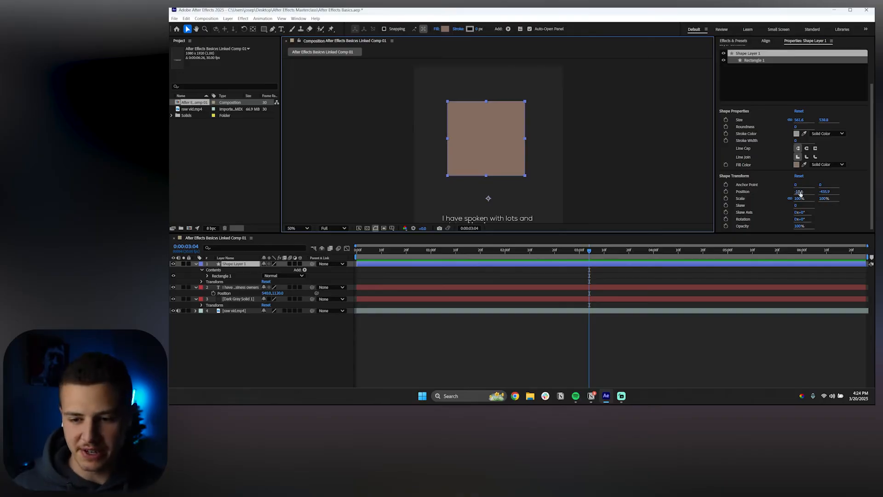
Step: Reduce the rectangle's size to 538.6 by 516.7 in its shape properties, keeping the proportions linked
scroll(736, 173, up, 2)
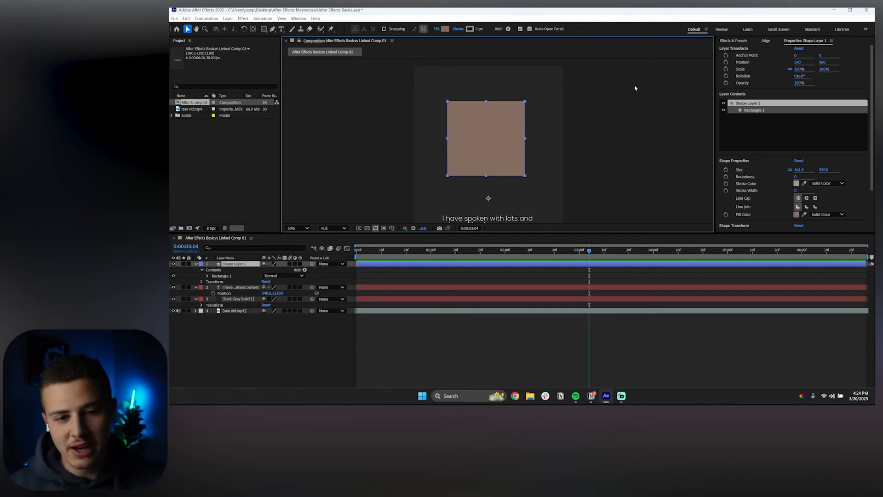
scroll(765, 118, down, 2)
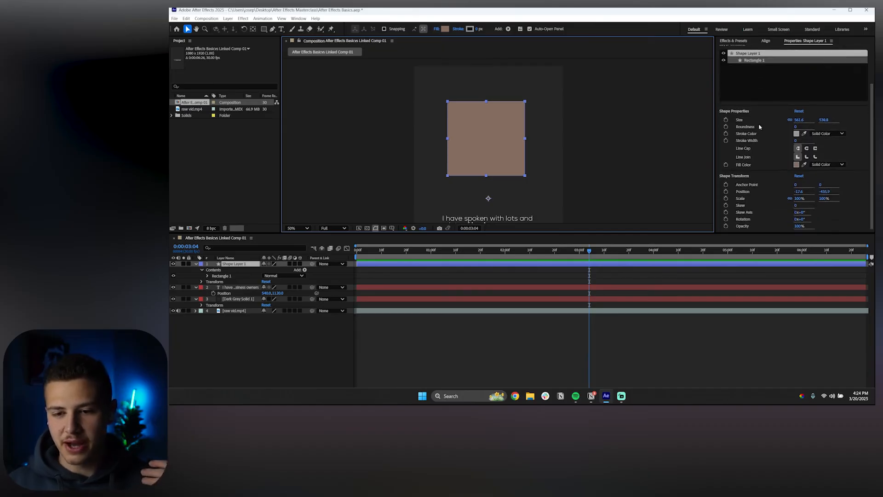
click(737, 177)
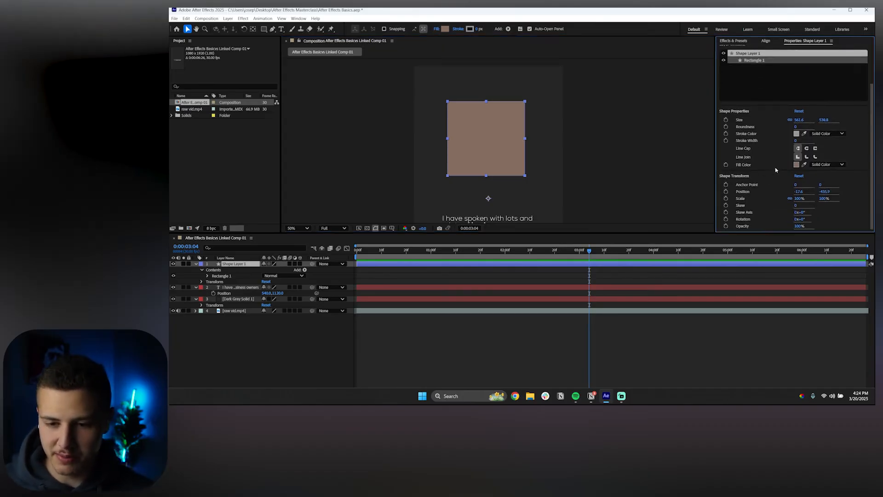
scroll(766, 164, up, 2)
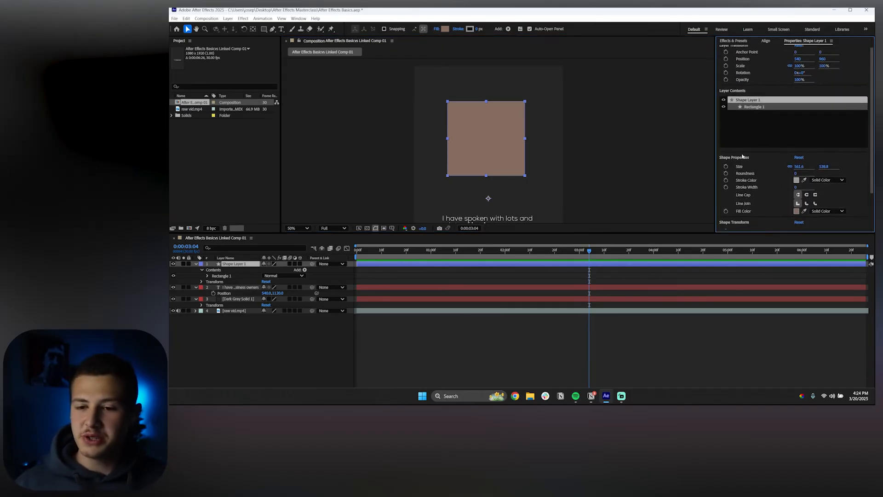
mouse_move(799, 168)
mouse_down()
mouse_move(784, 162)
mouse_move(793, 167)
mouse_up()
key(z)
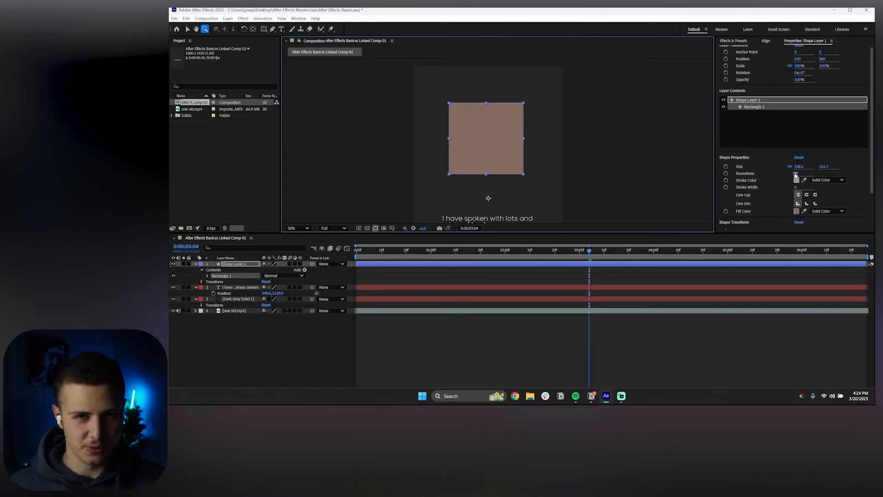
Step: Set the rectangle's stroke width to 12 with a miter line join, its roundness to 71 and its size to 531.6 by 510
mouse_move(796, 174)
mouse_down()
mouse_move(835, 173)
mouse_move(712, 184)
mouse_up()
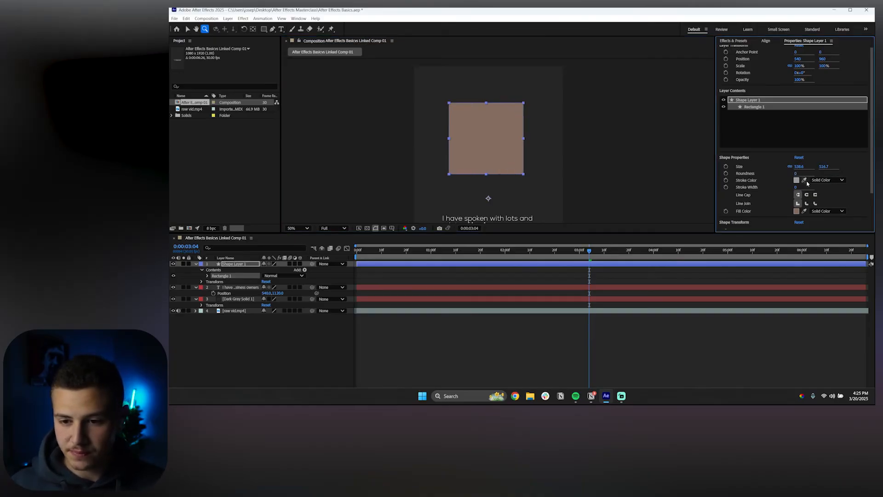
drag(795, 187, 802, 189)
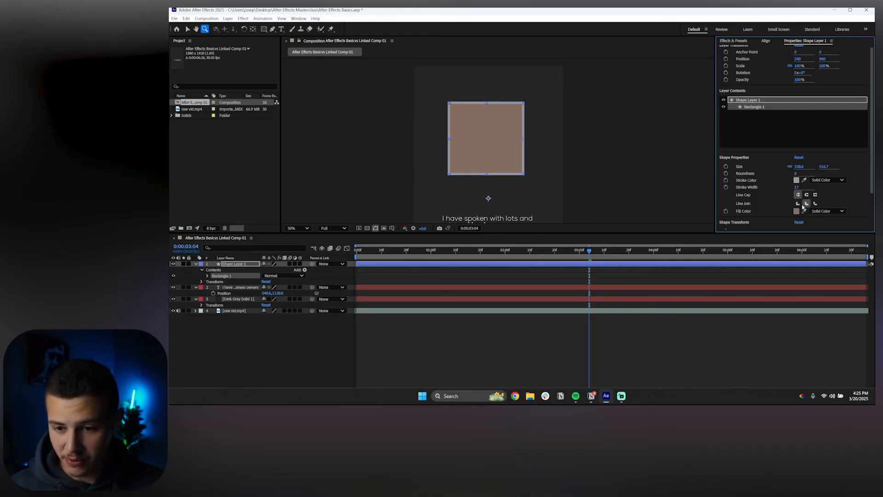
click(798, 203)
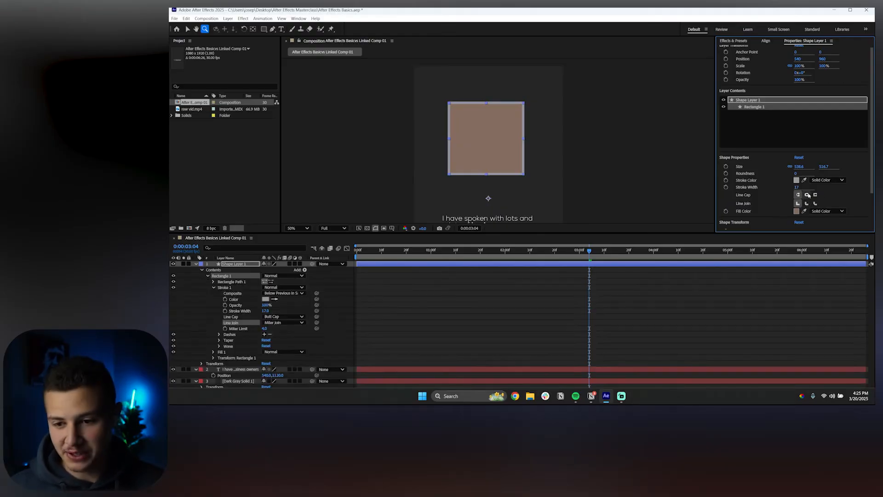
scroll(808, 195, down, 1)
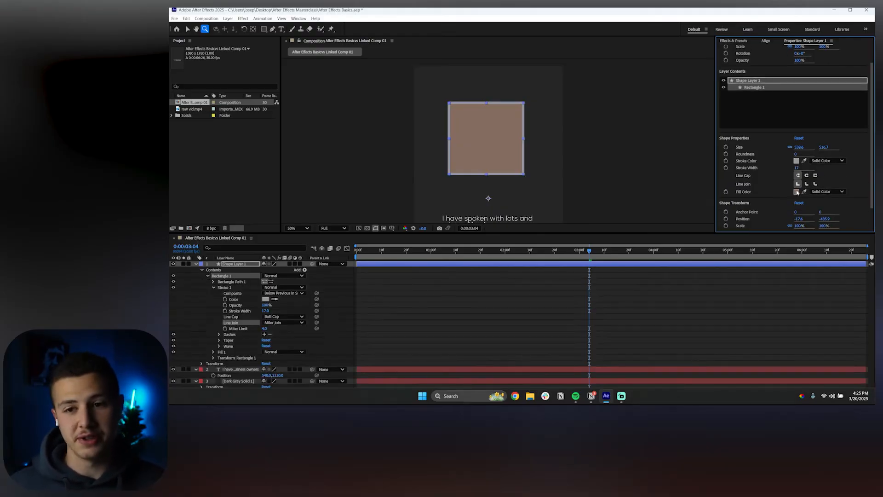
mouse_move(799, 147)
mouse_down()
mouse_move(810, 147)
mouse_move(679, 149)
mouse_move(824, 147)
mouse_move(796, 150)
mouse_move(826, 155)
mouse_move(786, 168)
mouse_up()
Step: Change the rectangle's stroke color to white, hex FFFFFF
click(796, 161)
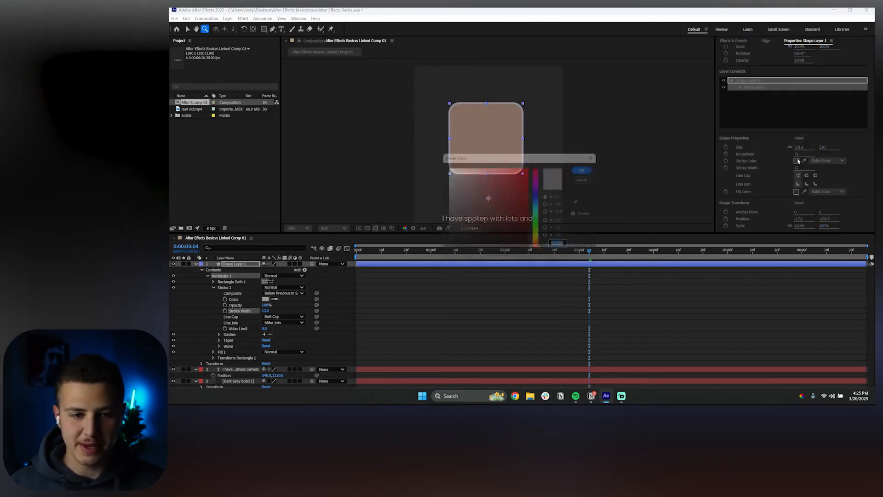
text(ffffff)
click(590, 168)
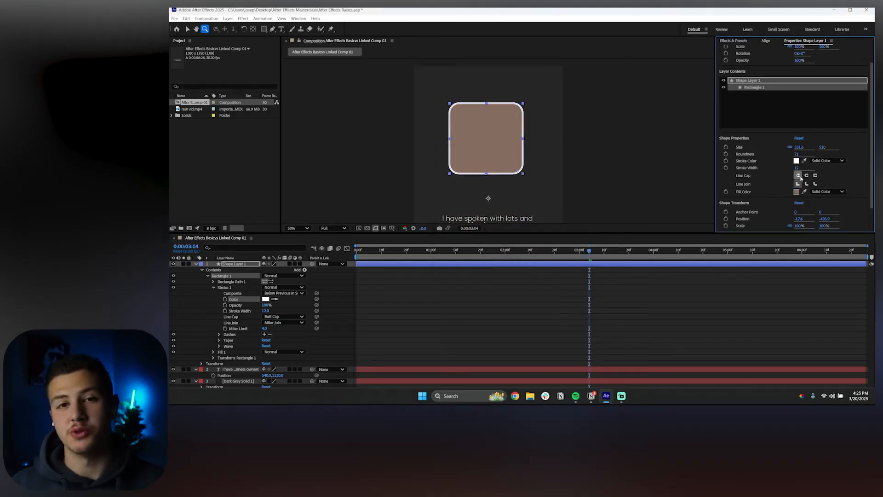
Step: Change the rectangle's fill to a dark gray and deselect the layer
click(796, 191)
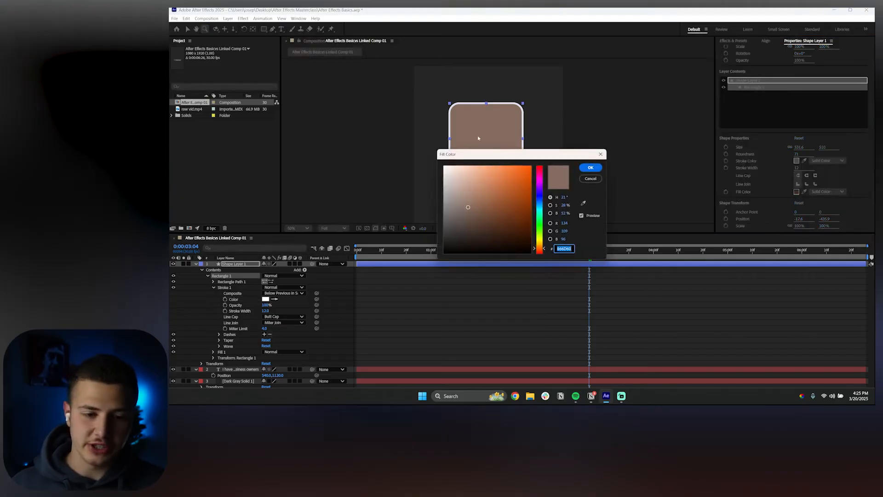
drag(467, 211, 446, 229)
click(590, 168)
click(438, 316)
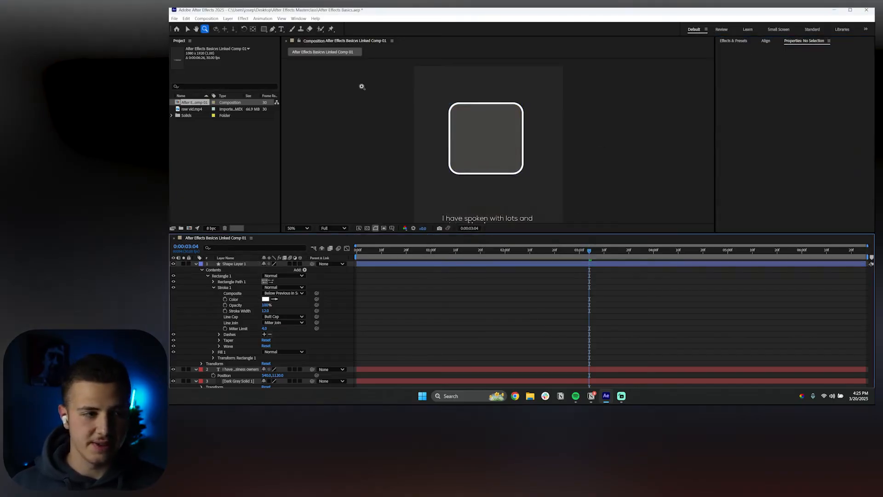
Step: Select the rounded rectangle in the composition with the Selection tool and delete its shape layer
key(v)
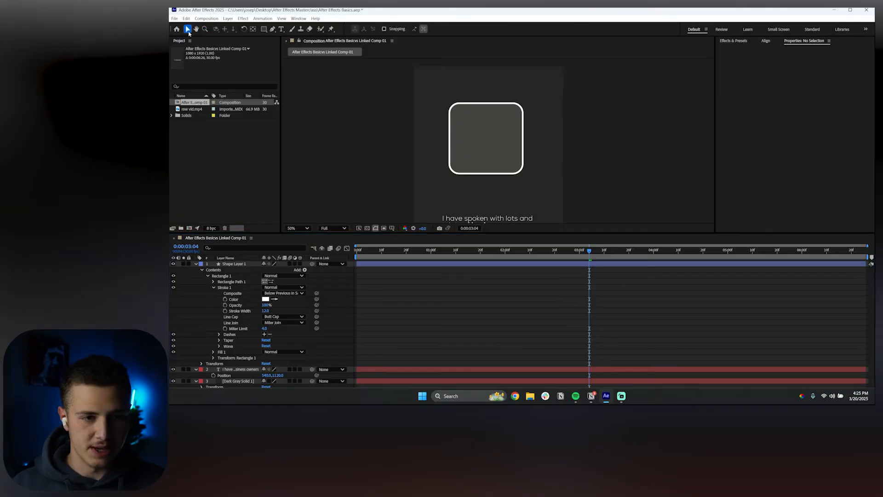
click(454, 163)
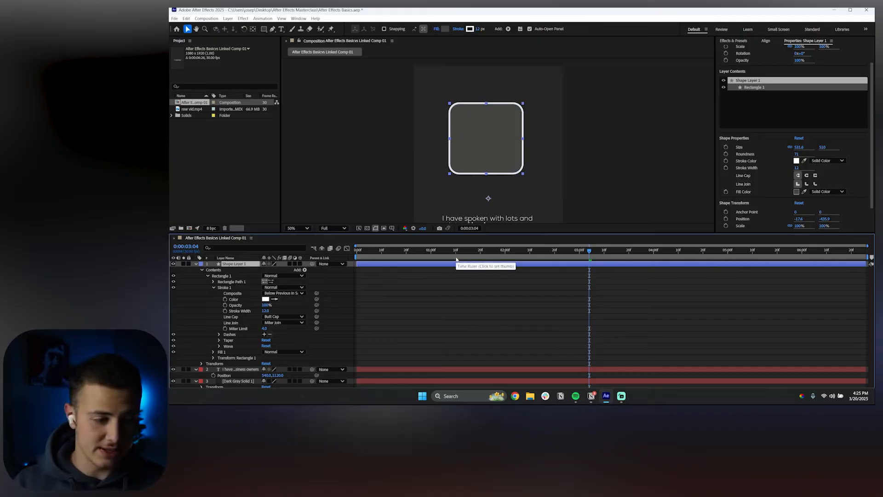
key(Delete)
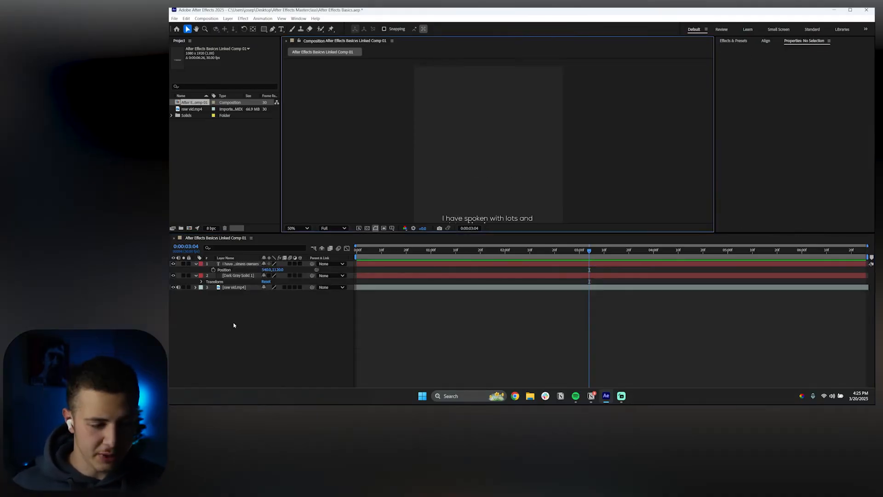
Step: Create a new shape layer and draw a rectangle about 838 by 648 in the upper half of the composition
right_click(235, 323)
mouse_move(276, 242)
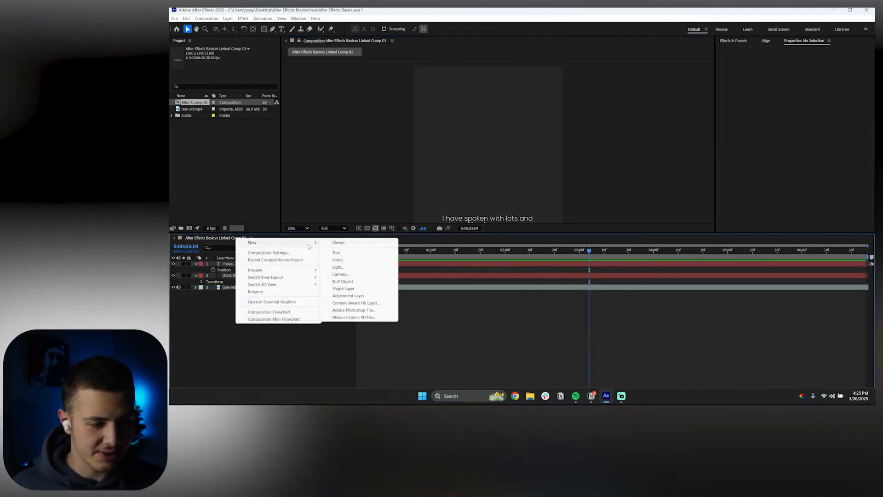
click(344, 289)
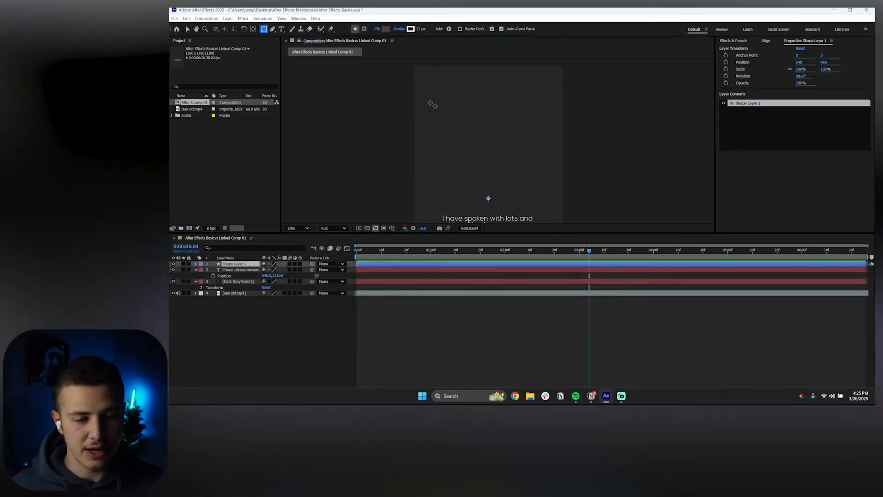
drag(430, 102, 546, 192)
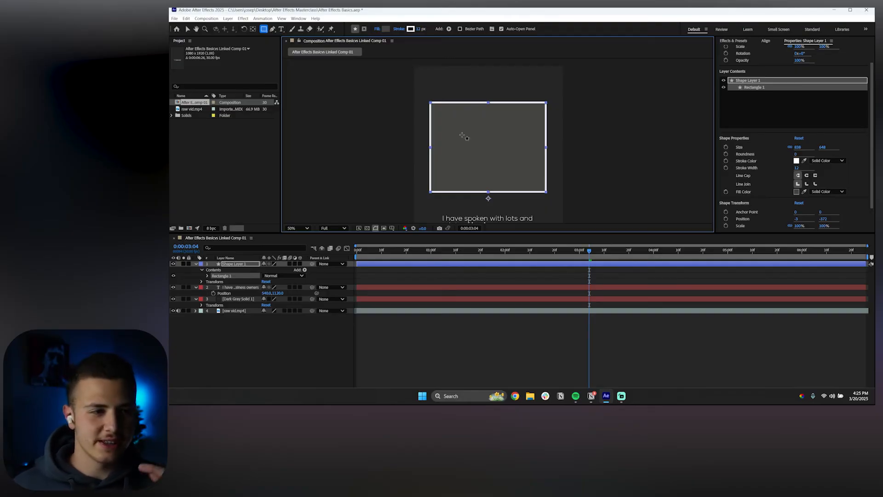
click(187, 29)
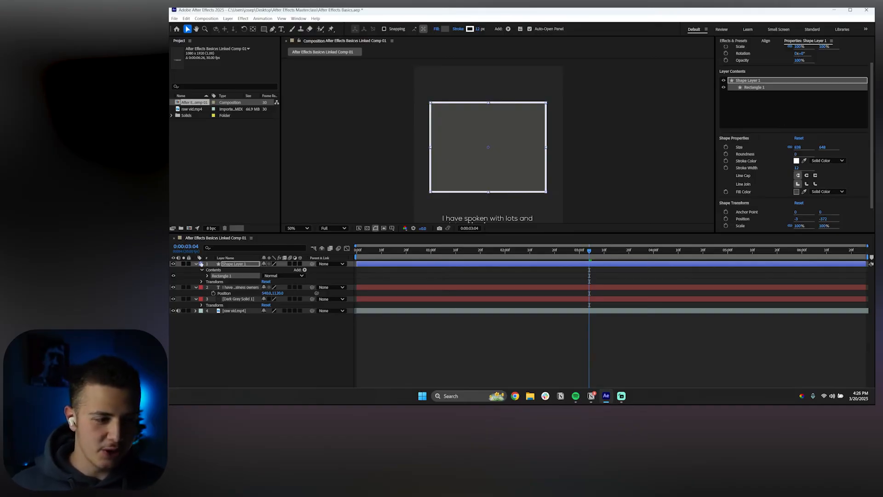
Step: Examine the contents of Shape Layer 1, going through the rectangle's path, stroke, fill and transform groups
click(236, 266)
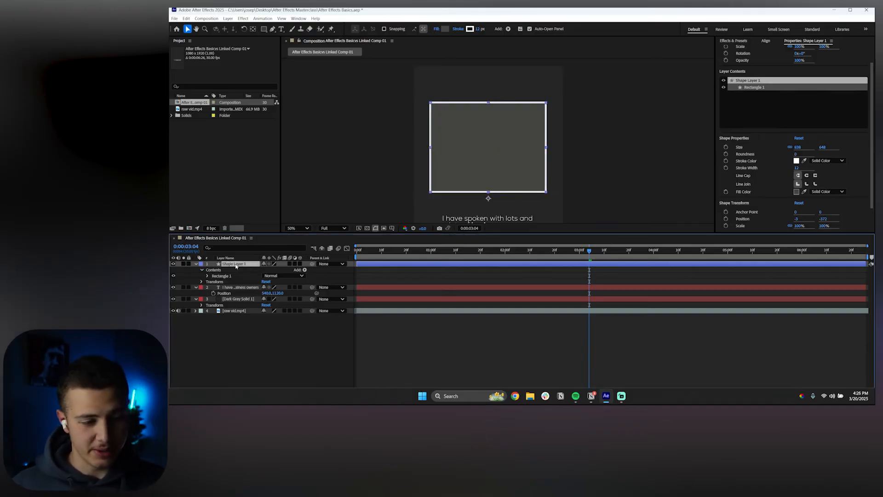
click(201, 270)
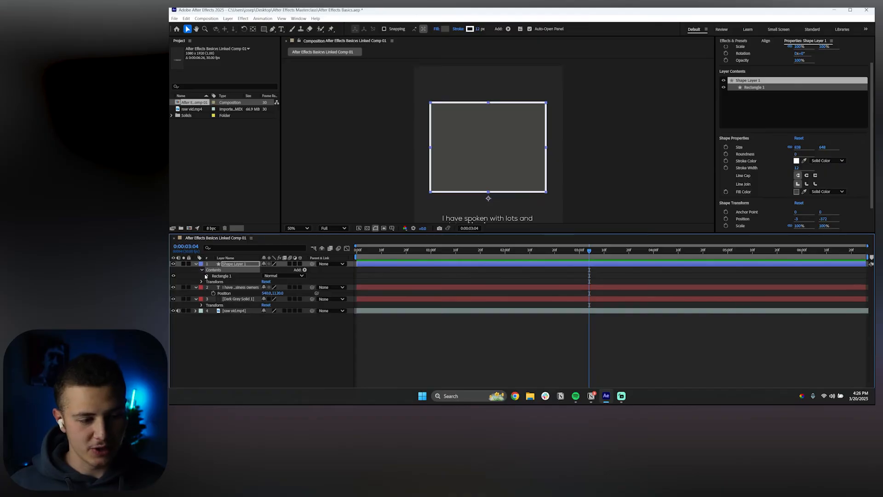
click(202, 270)
click(234, 282)
click(228, 288)
click(225, 293)
click(229, 299)
click(231, 275)
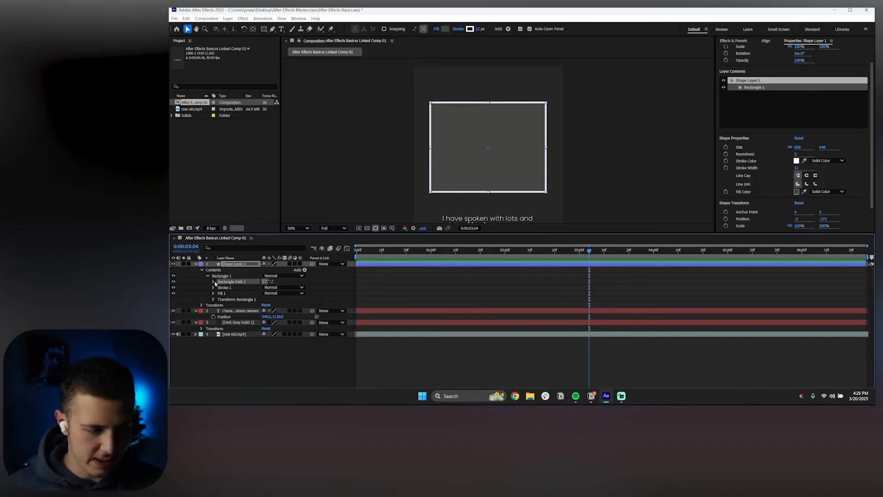
Step: Set Rectangle Path 1's size to 804 by 621.7 with linked proportions and its roundness to 62 in the timeline
click(214, 282)
drag(273, 287, 311, 299)
click(317, 299)
click(316, 293)
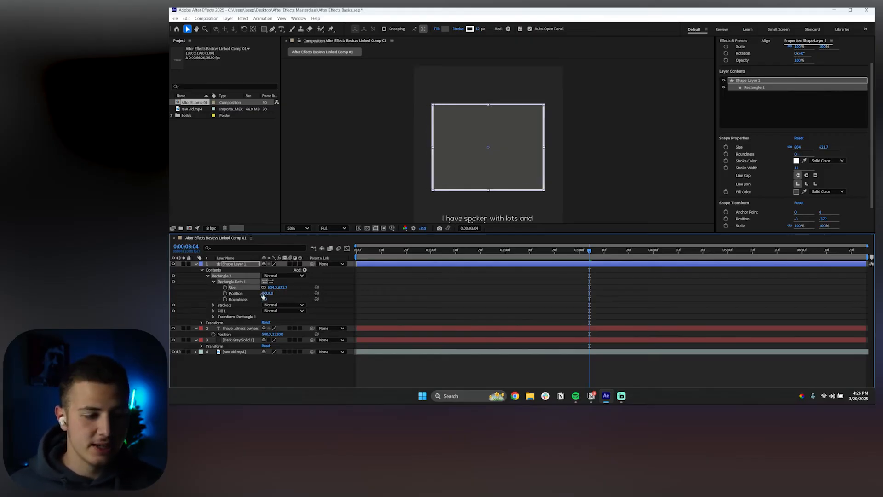
drag(264, 299, 297, 305)
click(398, 300)
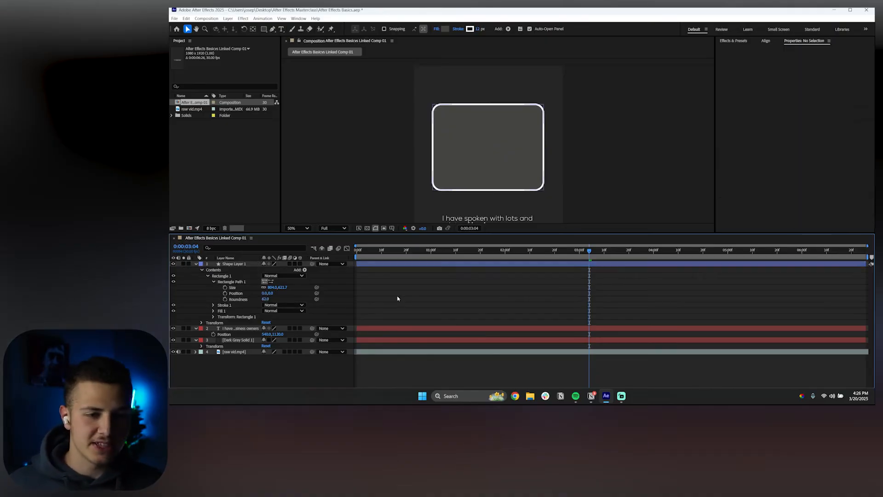
click(214, 281)
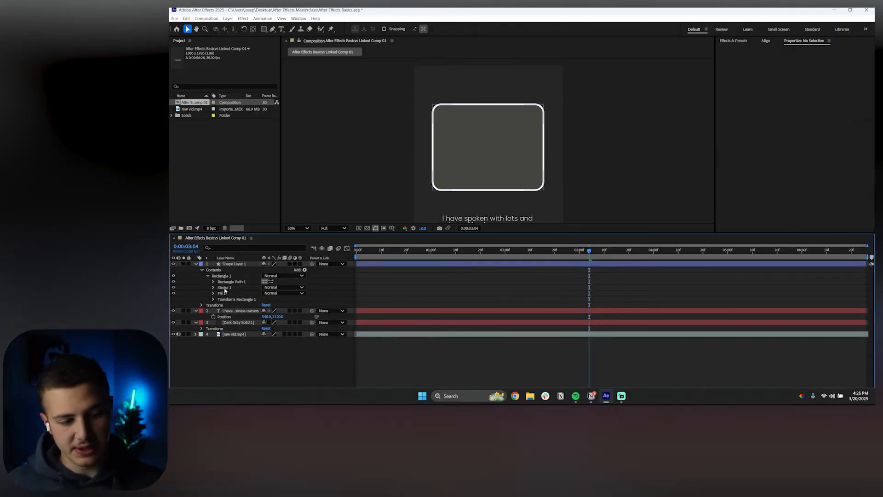
Step: Reduce Stroke 1's width to 5 in the timeline, keeping its color white
click(225, 288)
click(223, 293)
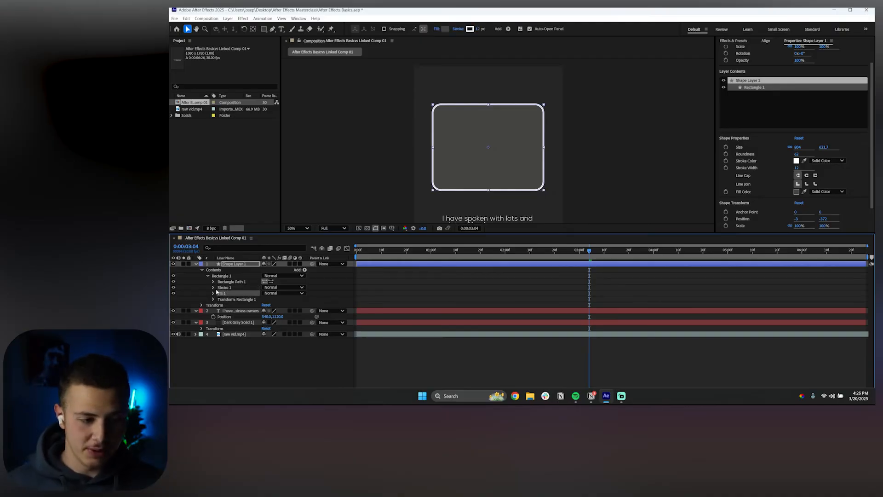
click(214, 288)
click(226, 288)
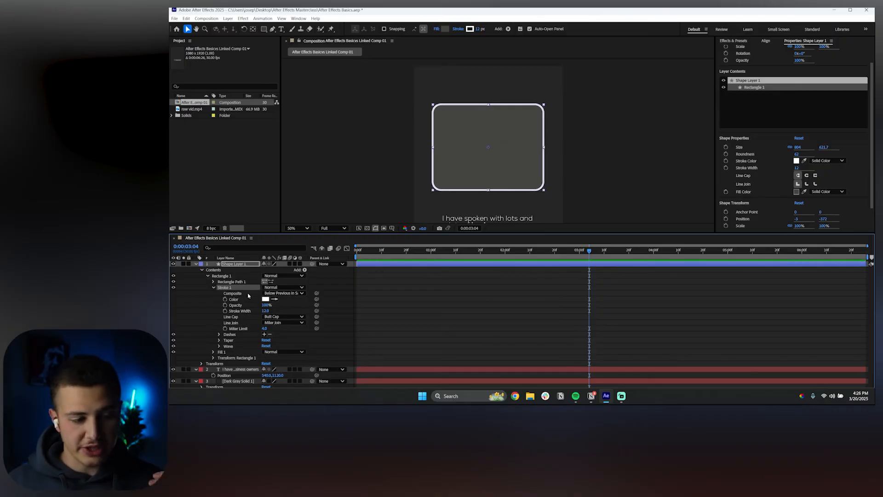
click(265, 299)
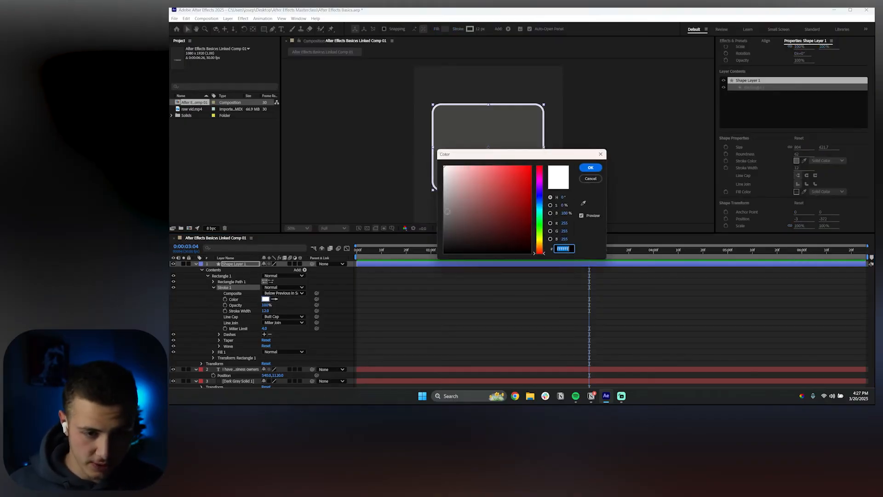
click(589, 168)
mouse_move(266, 305)
mouse_down()
mouse_move(232, 306)
mouse_move(282, 306)
mouse_move(225, 317)
mouse_up()
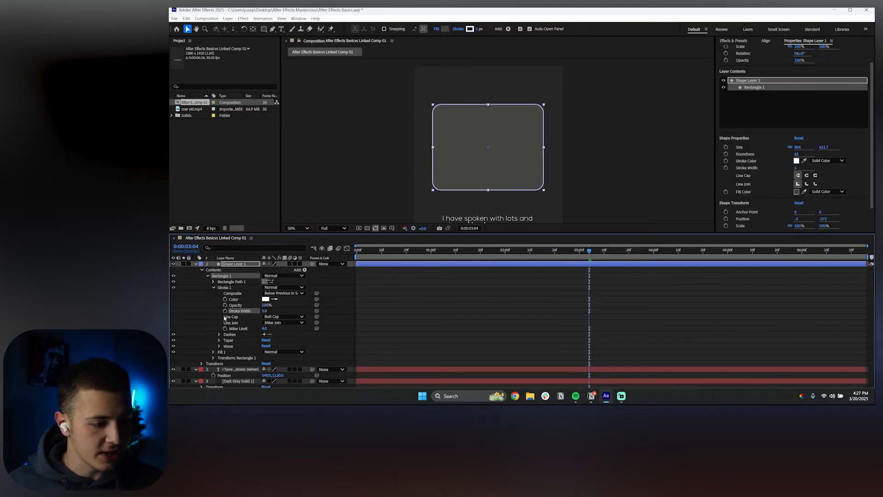
Step: Try adding dashes to Stroke 1 and lengthening the dash, undo these changes, and check the Taper group
click(260, 335)
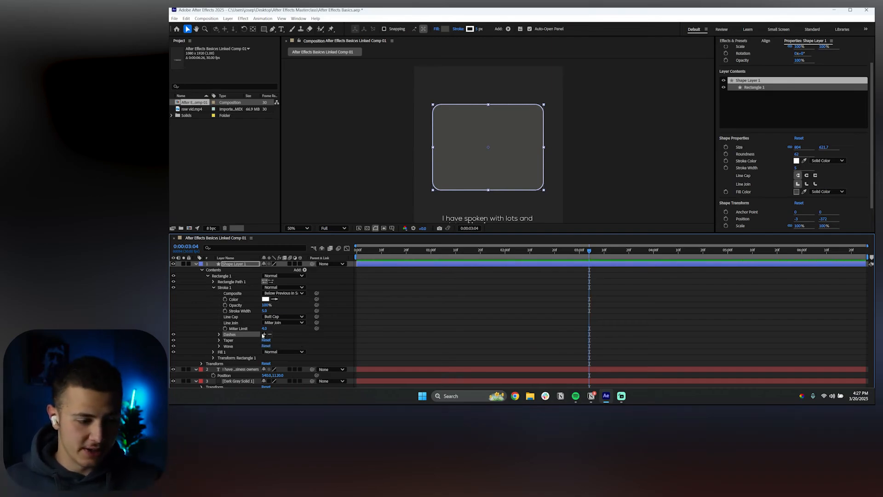
click(264, 334)
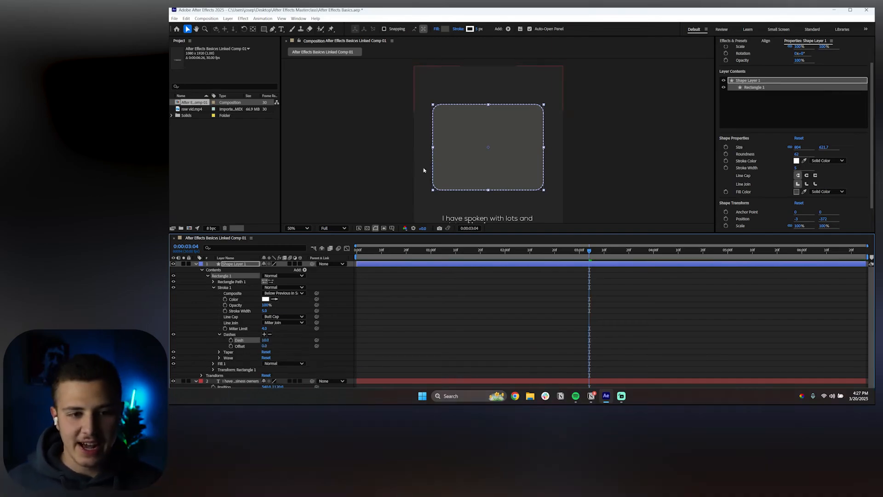
click(429, 298)
drag(265, 340, 370, 348)
key(ctrl+z)
key(ctrl+z)
key(ctrl+z)
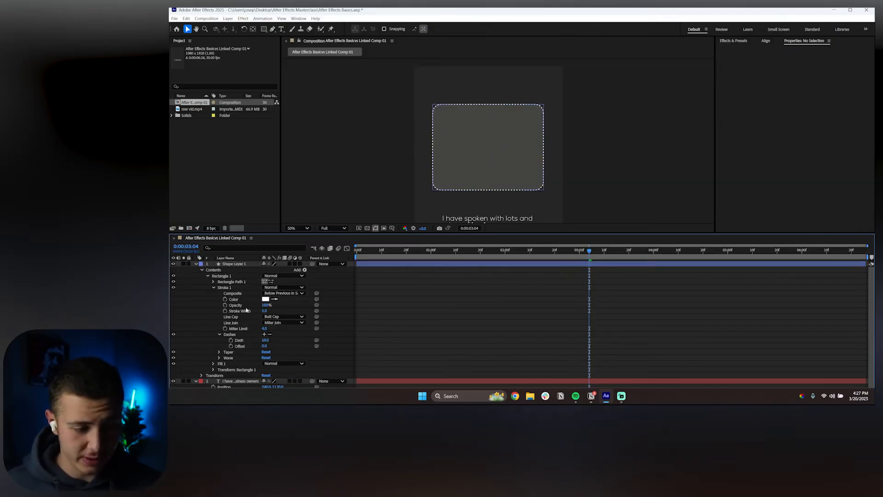
click(239, 335)
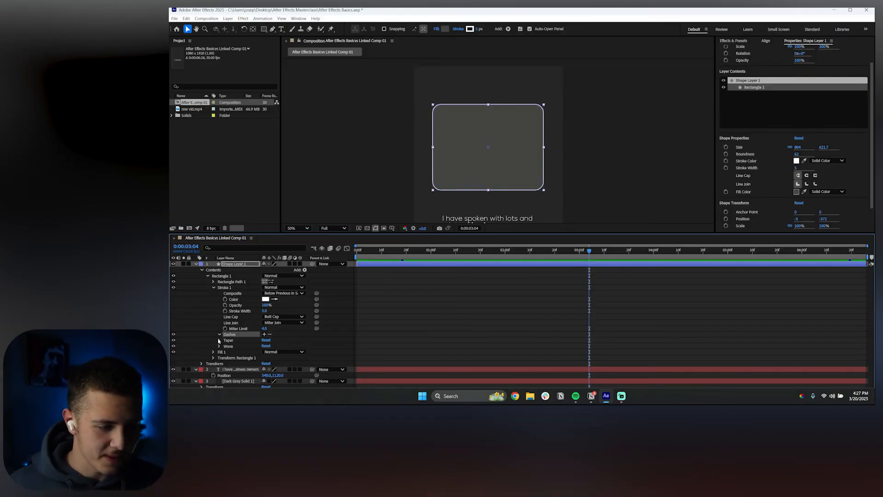
click(219, 340)
click(219, 340)
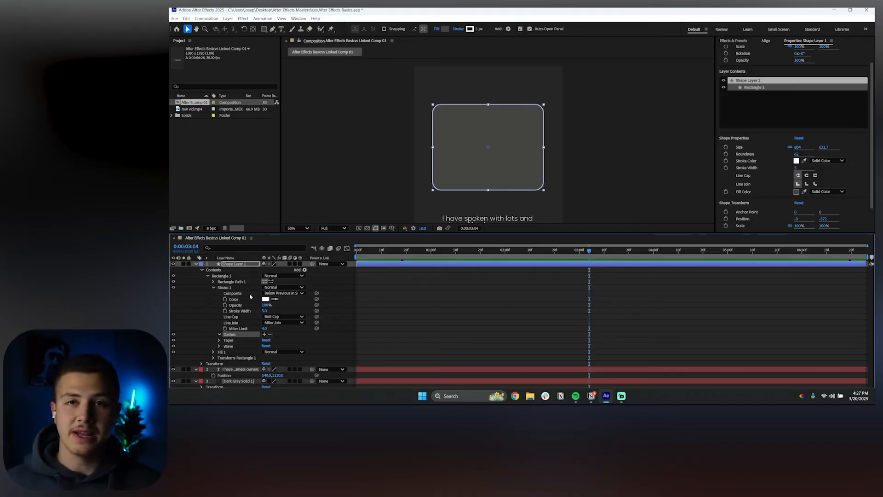
Step: Delete Stroke 1 from the rectangle's contents
click(214, 288)
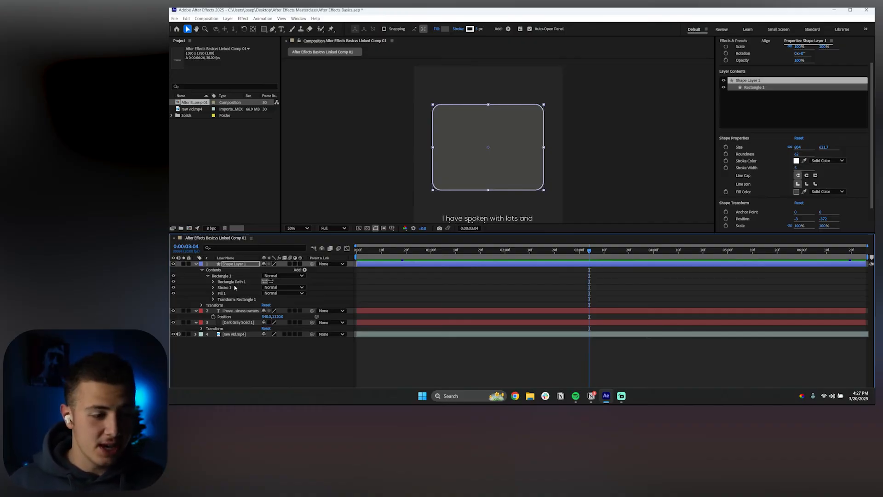
click(229, 289)
key(Delete)
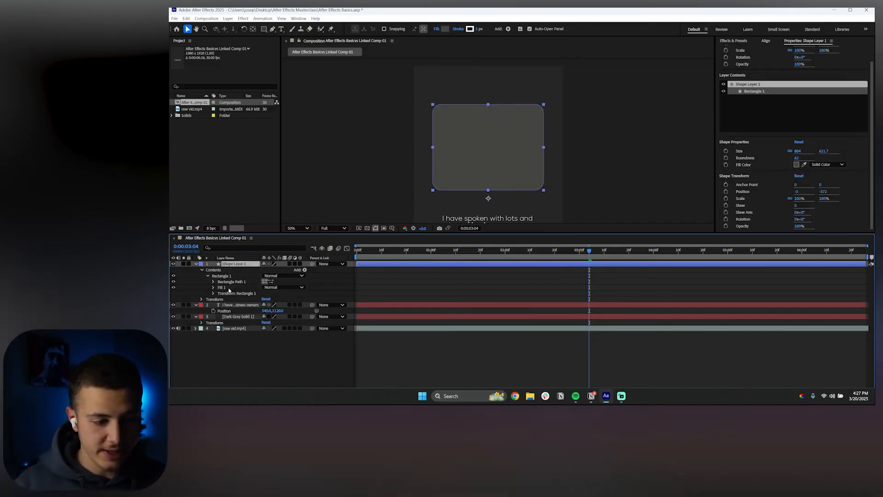
Step: Examine the properties of the rectangle's Fill 1 group in the timeline
click(229, 289)
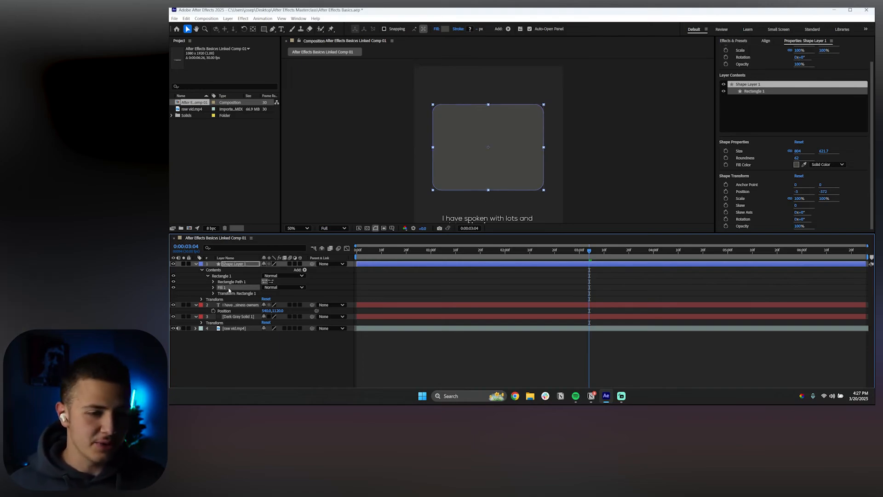
click(213, 288)
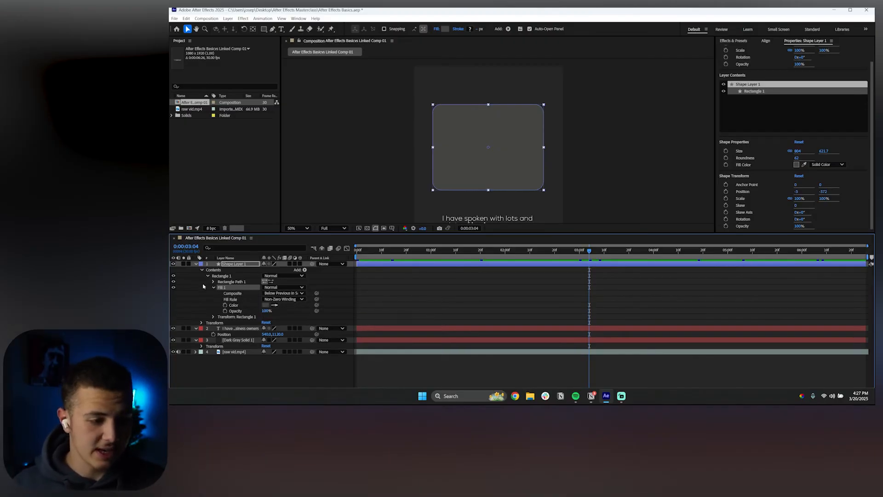
click(213, 288)
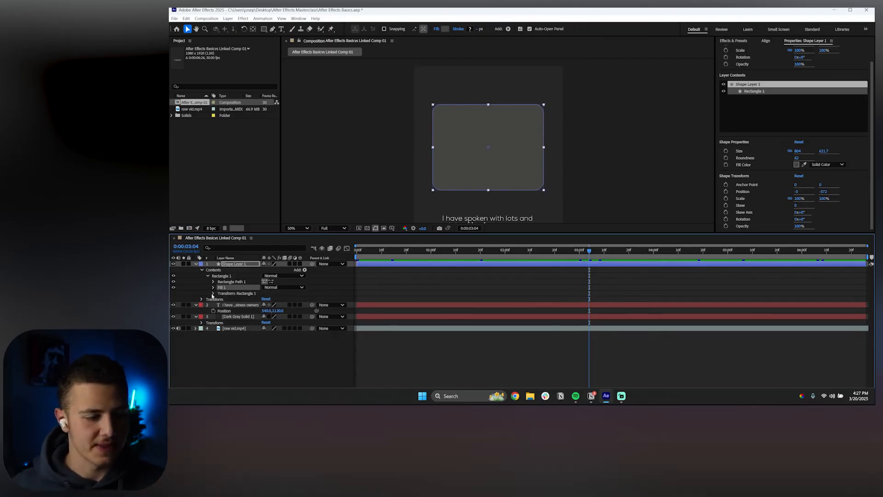
Step: Review the Transform Rectangle 1 properties, and set the composition viewer's magnification to Fit up to 100%
click(213, 294)
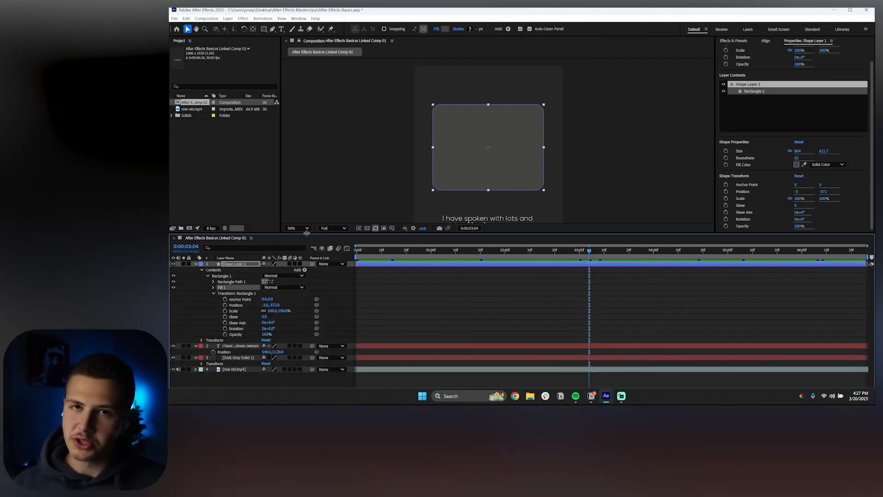
click(214, 293)
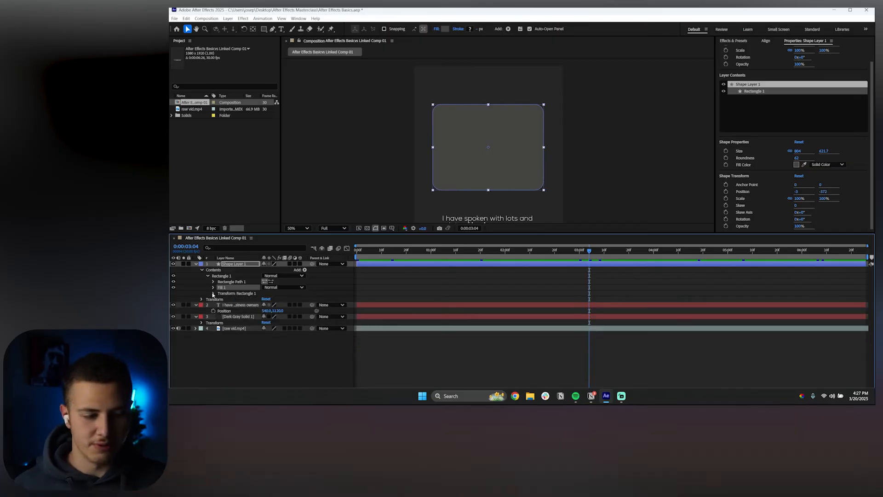
click(201, 292)
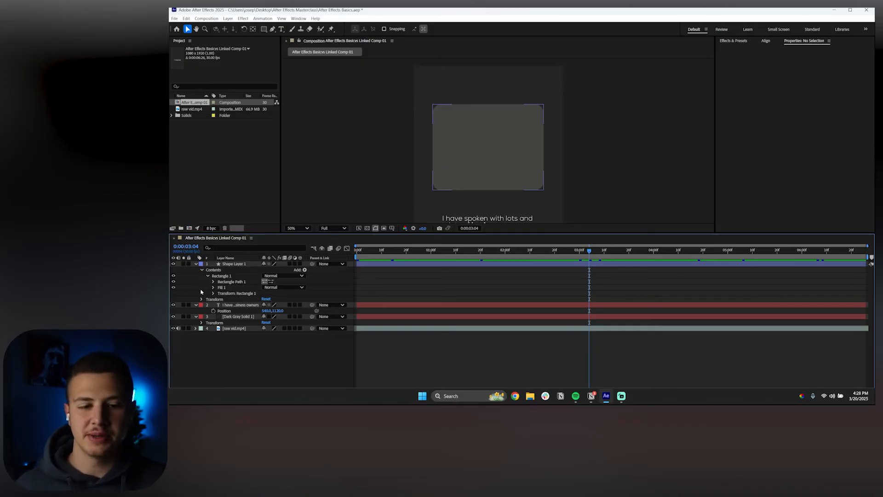
click(298, 229)
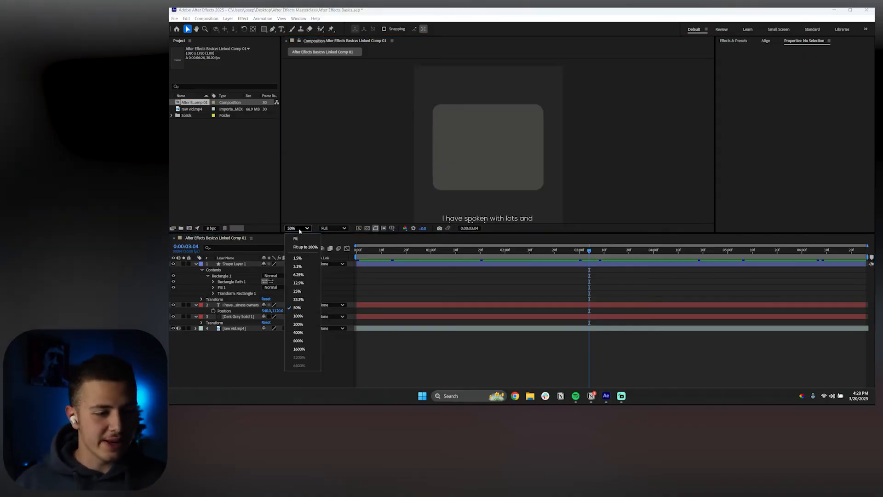
click(296, 248)
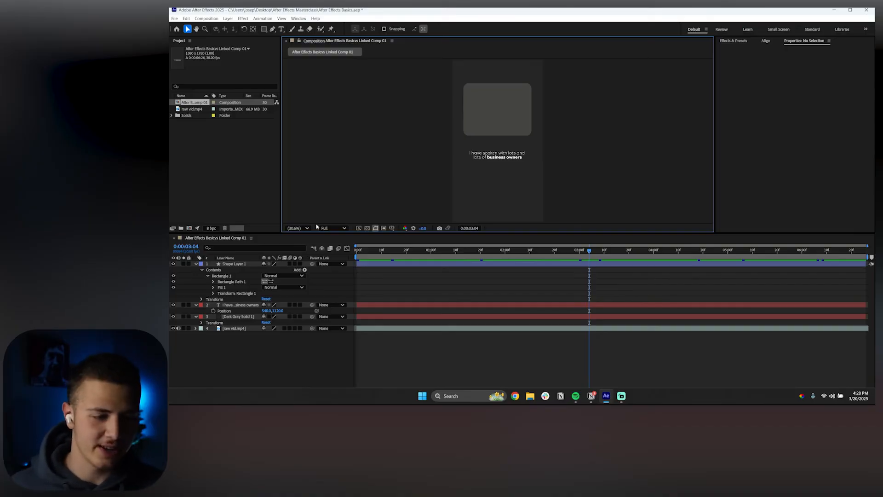
Step: Check the list of shapes, fills, strokes and path operations that can be added to Shape Layer 1's contents
click(305, 270)
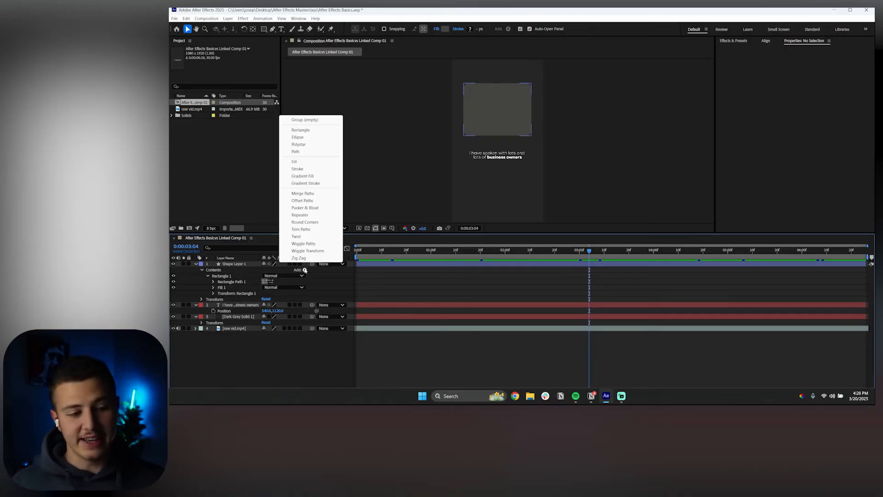
click(295, 270)
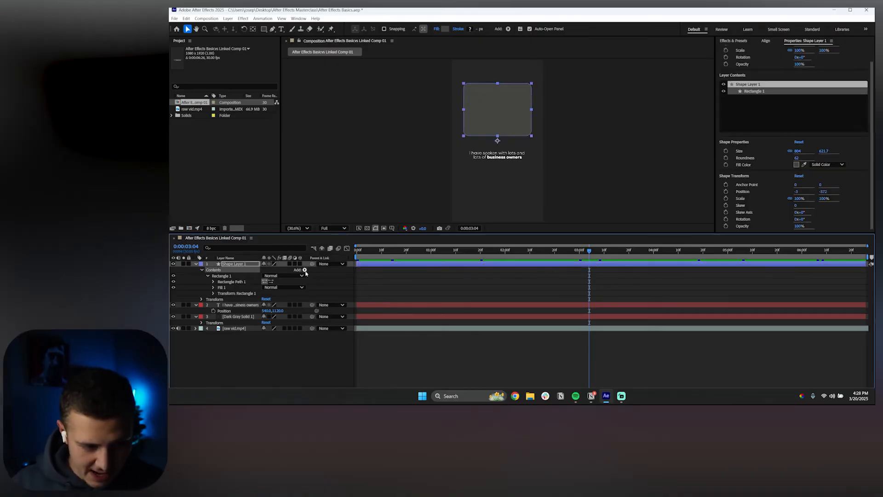
click(223, 276)
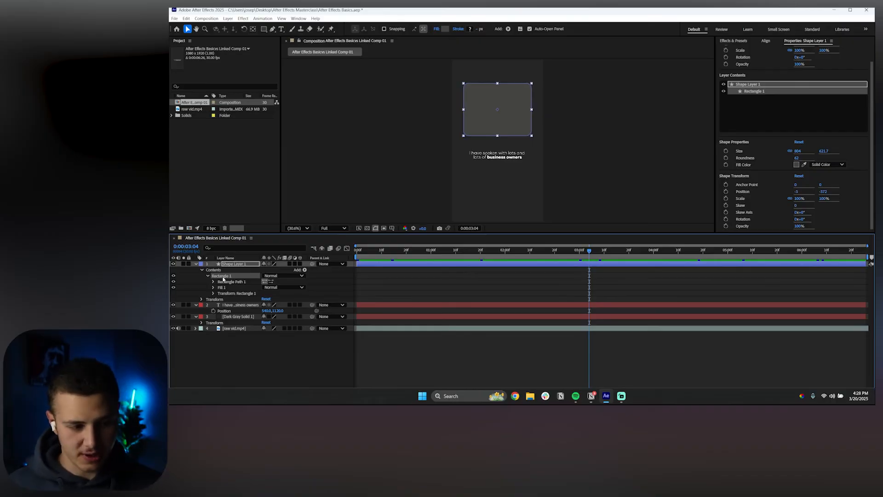
click(217, 270)
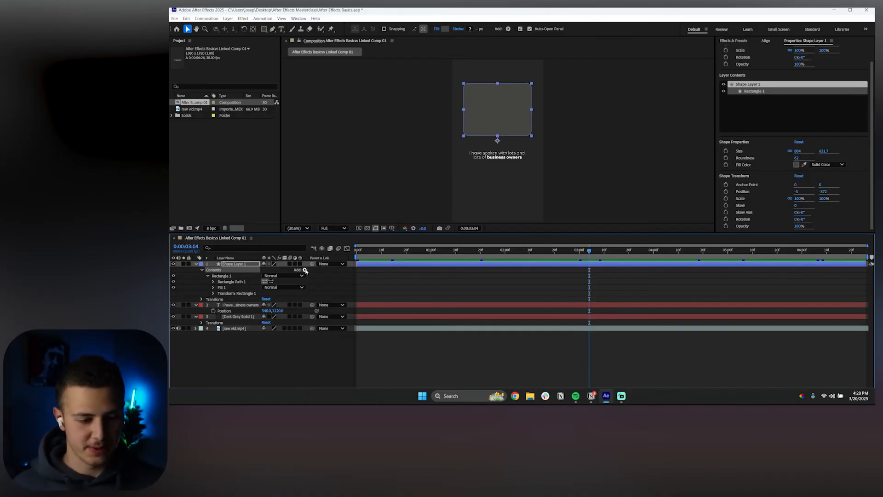
click(244, 265)
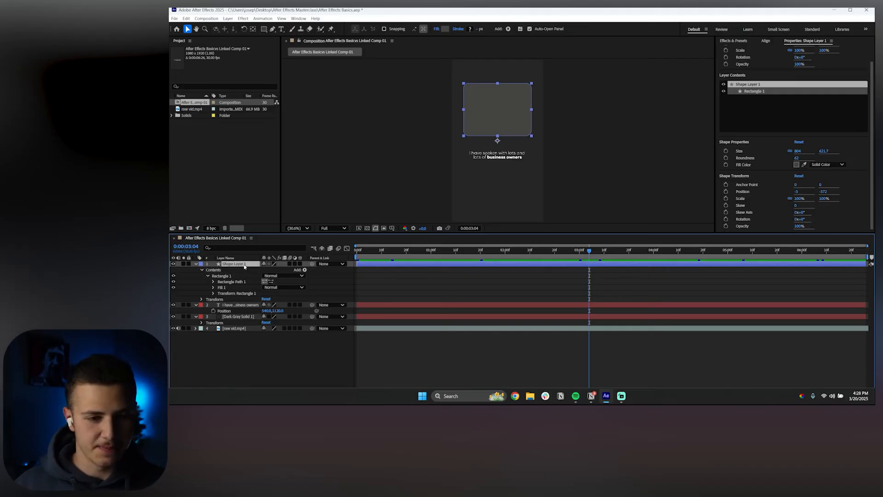
click(384, 283)
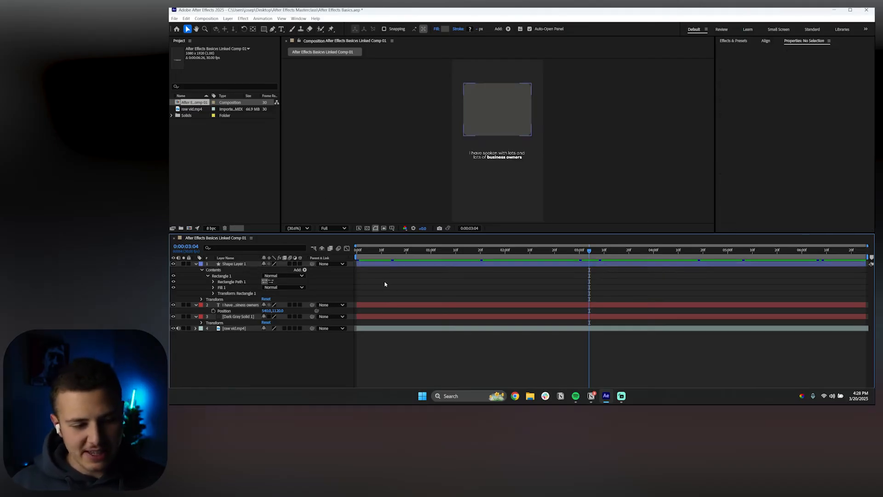
Step: Draw an ellipse about 695 by 594 px below the caption text, inside the existing Shape Layer 1
click(235, 264)
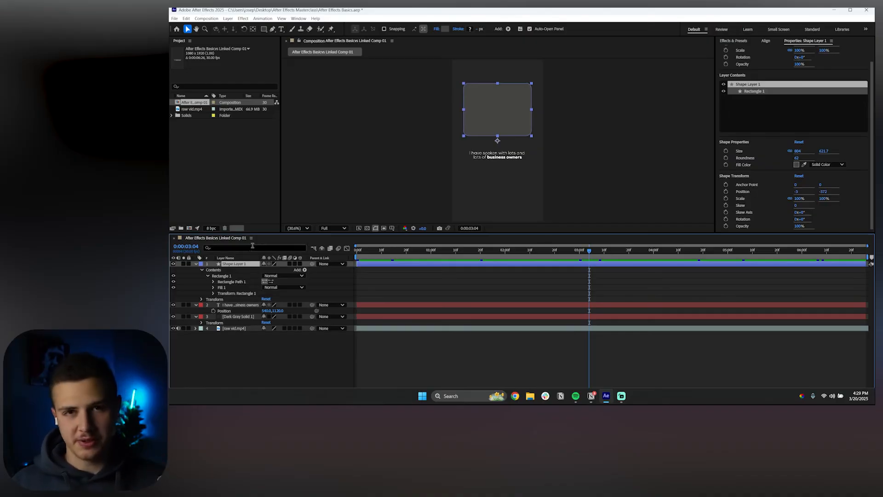
drag(263, 28, 290, 46)
drag(466, 169, 525, 219)
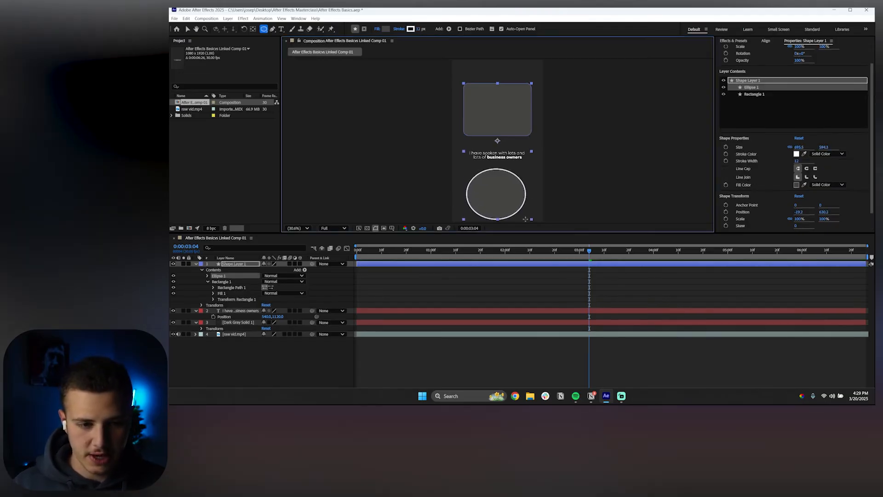
Step: Toggle Shape Layer 1's visibility off and on to check that it controls both shapes
click(215, 270)
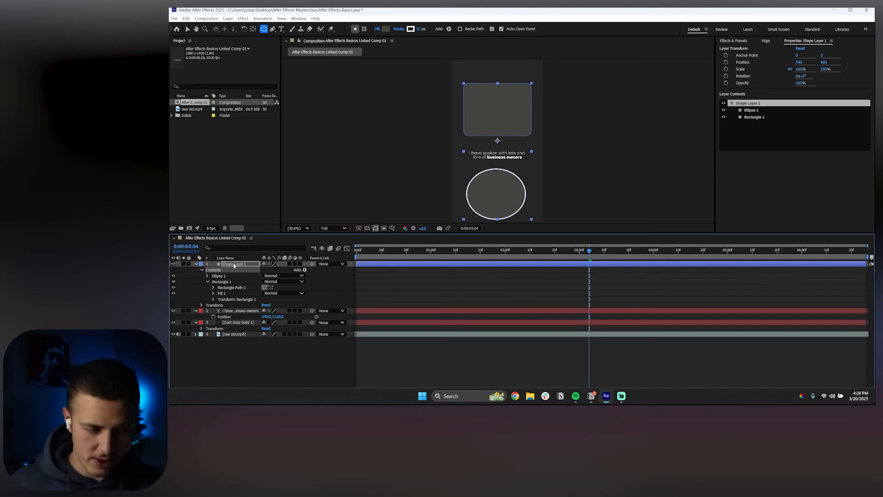
click(173, 264)
click(174, 264)
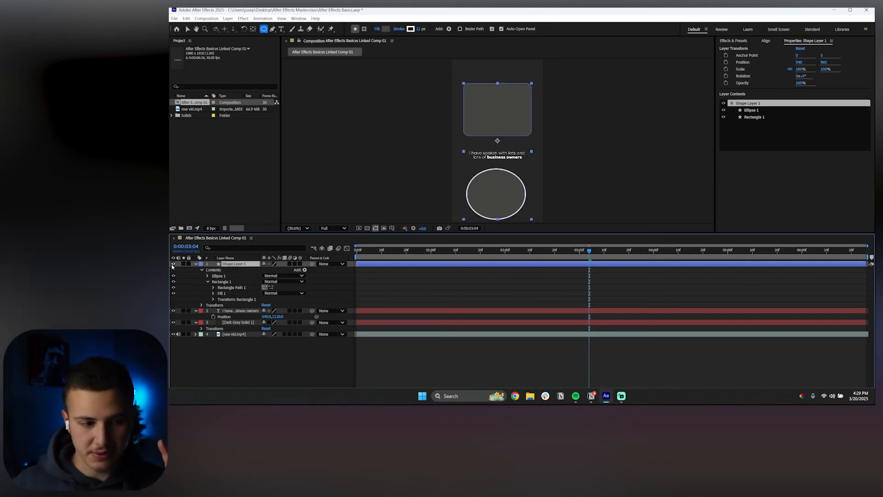
Step: Delete Stroke 1 from Ellipse 1 in the timeline and collapse the Ellipse 1 and Rectangle 1 groups
click(208, 276)
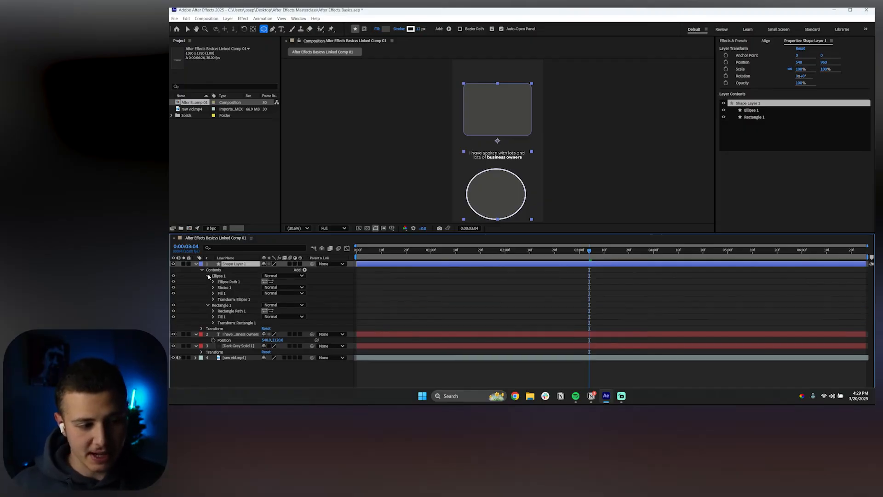
click(226, 282)
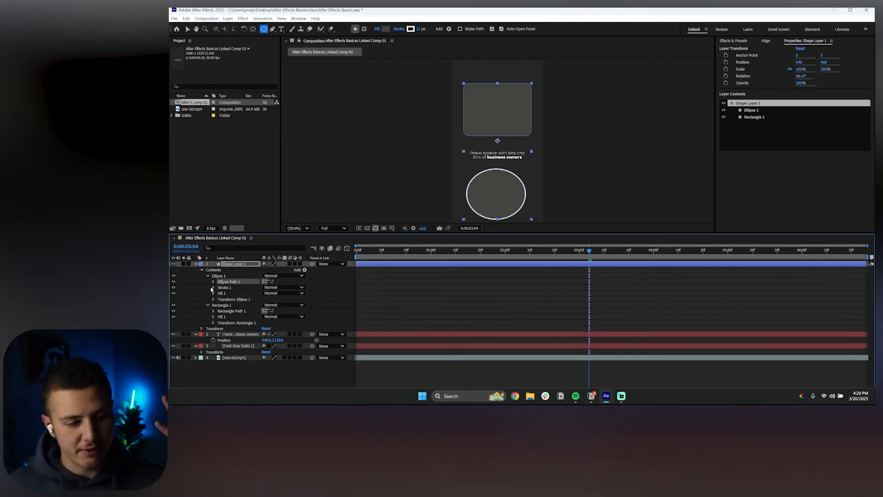
click(213, 287)
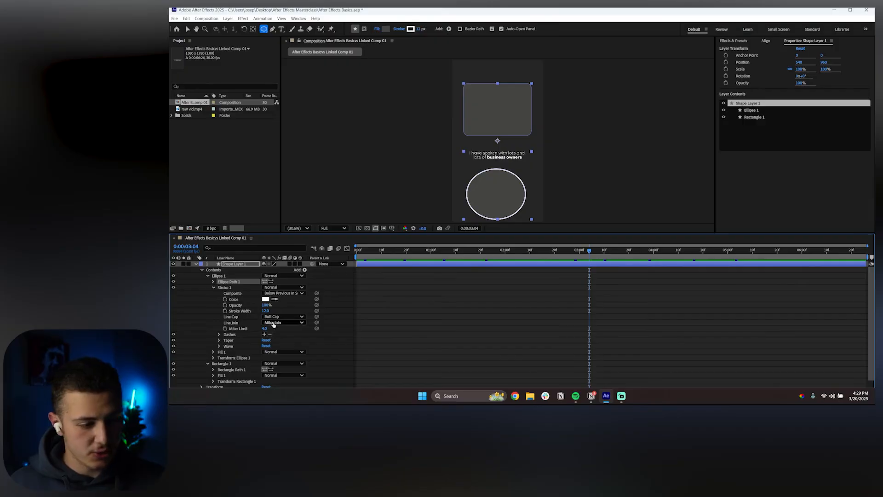
click(213, 286)
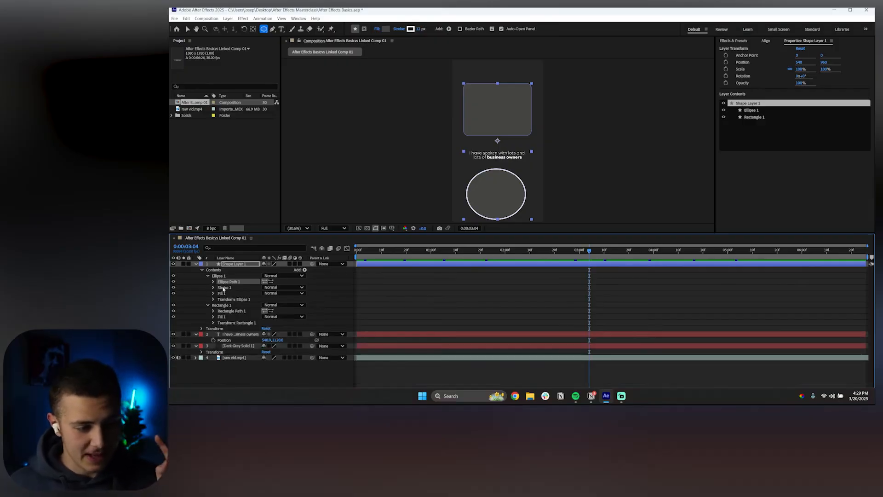
click(223, 287)
key(Delete)
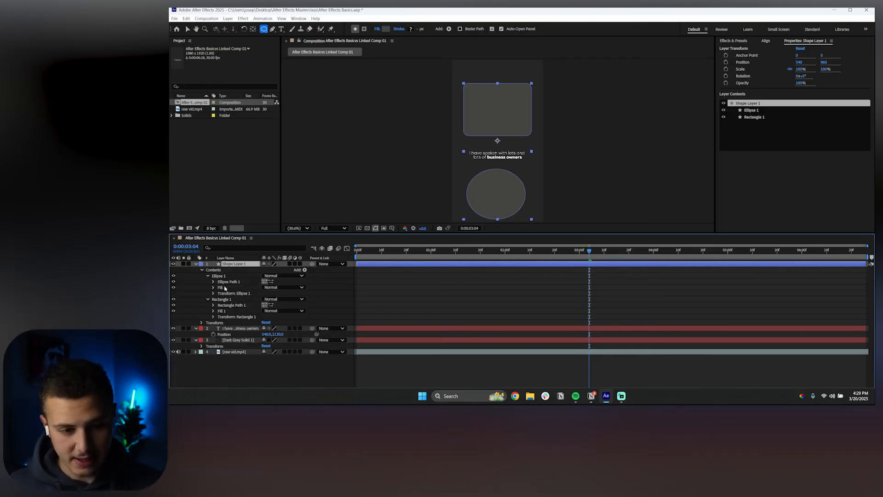
click(386, 293)
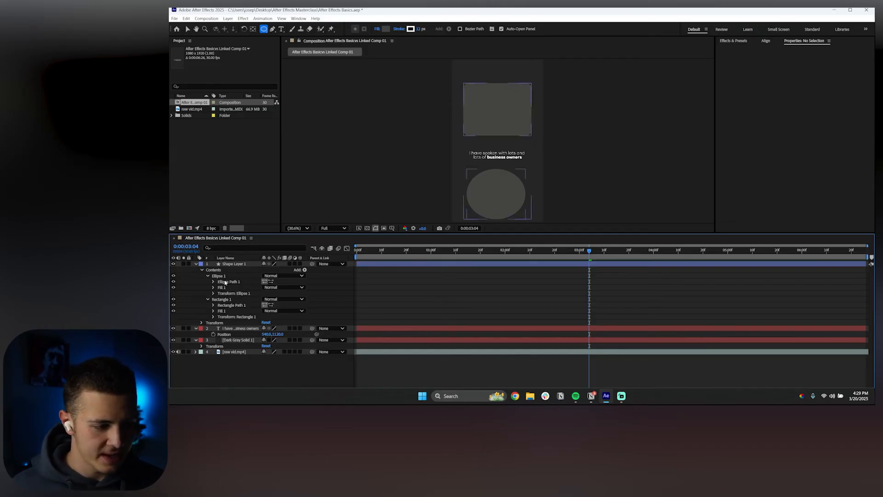
click(208, 276)
click(208, 281)
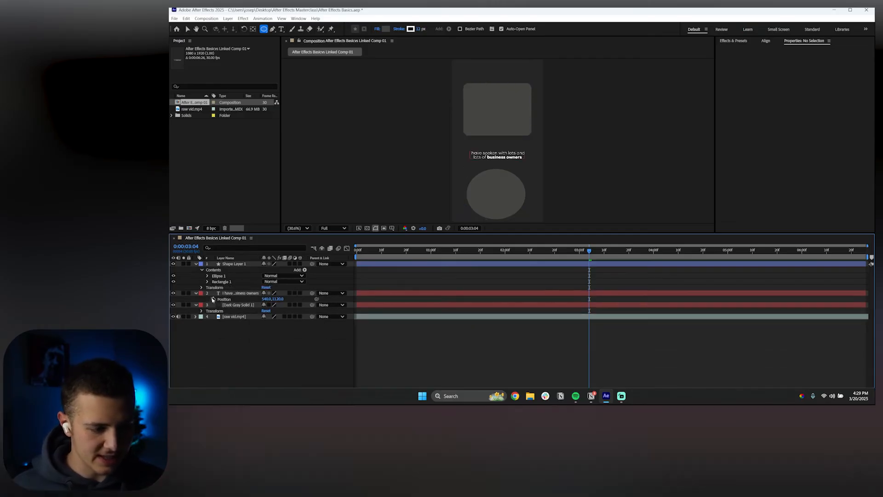
Step: Try shifting the whole Shape Layer 1 through its layer position value, and undo the move
click(234, 264)
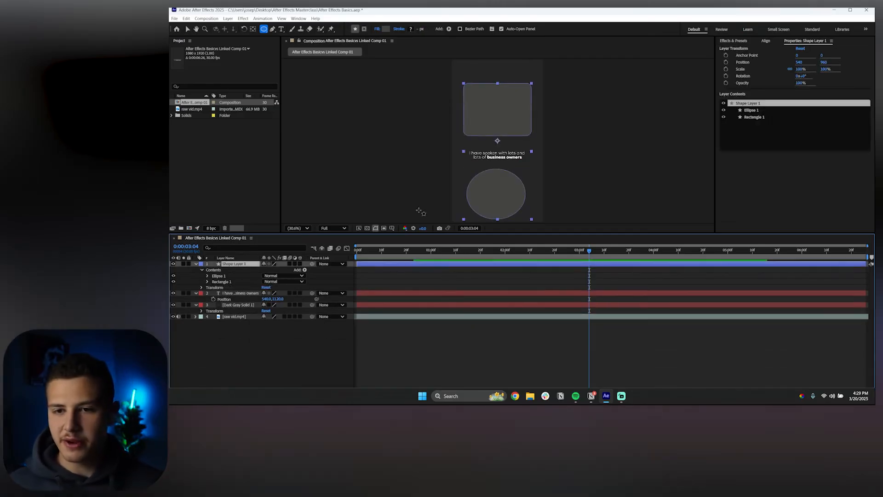
drag(799, 62, 817, 79)
key(ctrl+z)
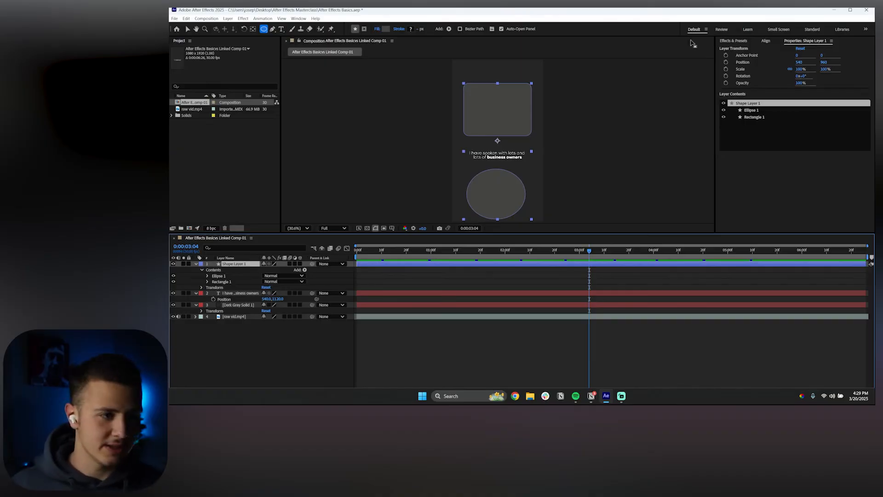
Step: Switch to the Selection tool, select Shape Layer 1 in the composition and nudge it to about 543, 966
click(187, 28)
click(373, 108)
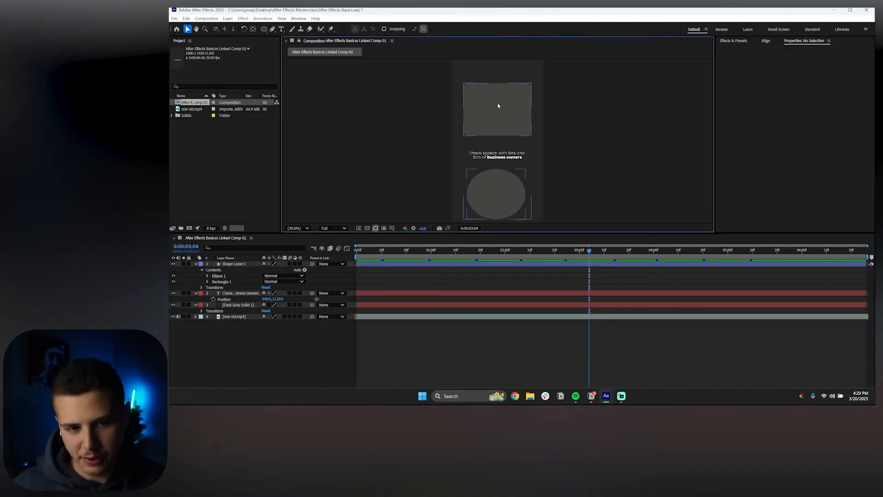
click(498, 106)
scroll(499, 107, up, 1)
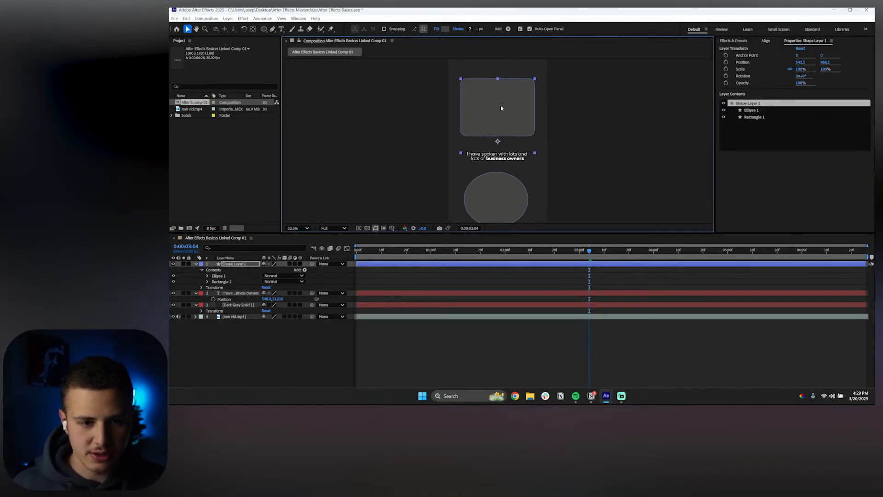
Step: Try moving the rectangle slightly left and the ellipse slightly right as individual shapes, and undo both moves
click(497, 107)
drag(505, 116, 496, 117)
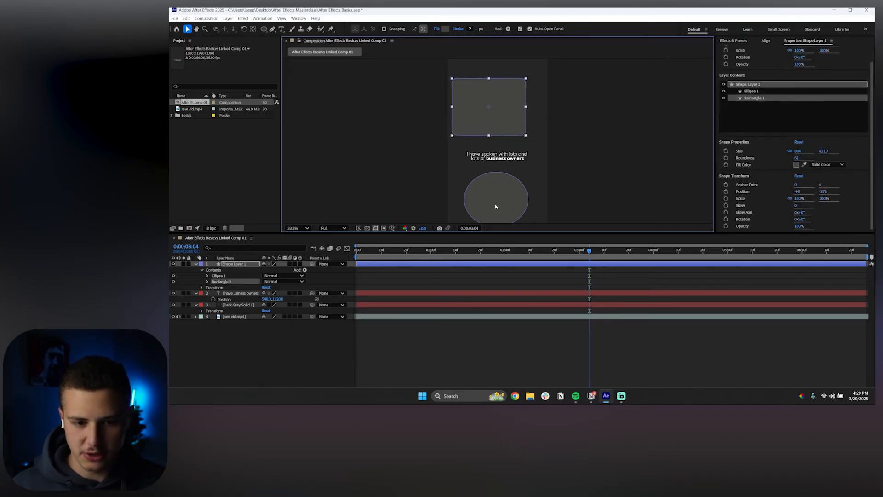
click(495, 203)
drag(510, 205, 524, 205)
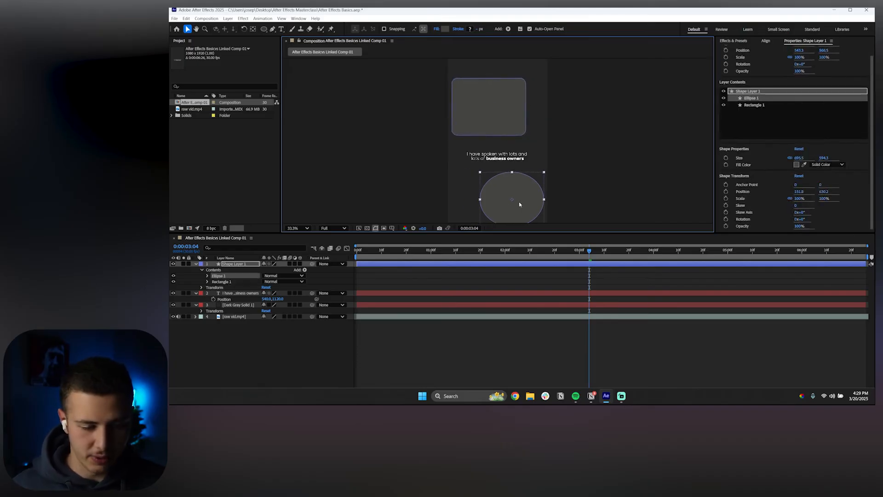
key(ctrl+z)
key(ctrl+z)
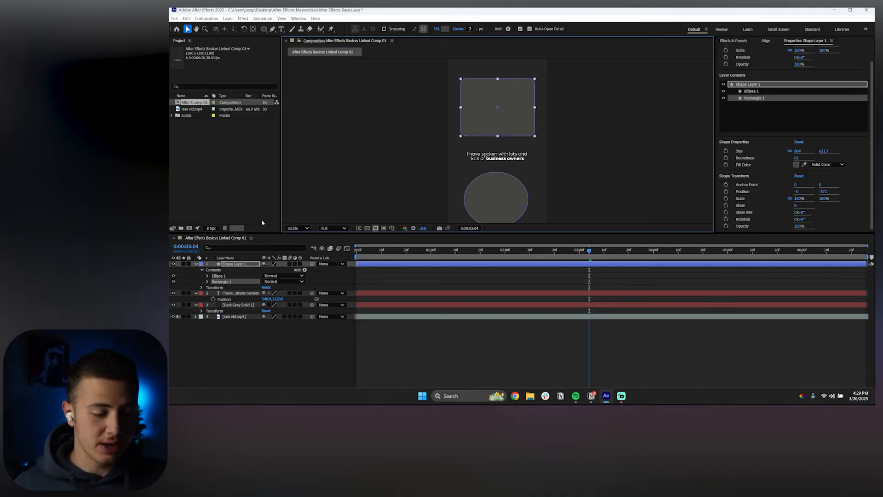
Step: Expand Shape Layer 1's layer-level Transform group, try changing its position, and undo the change
click(215, 270)
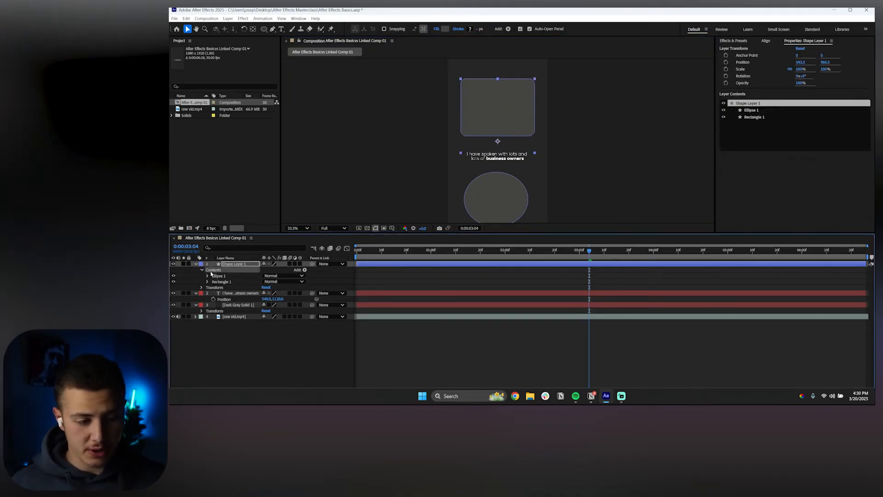
click(202, 288)
click(222, 289)
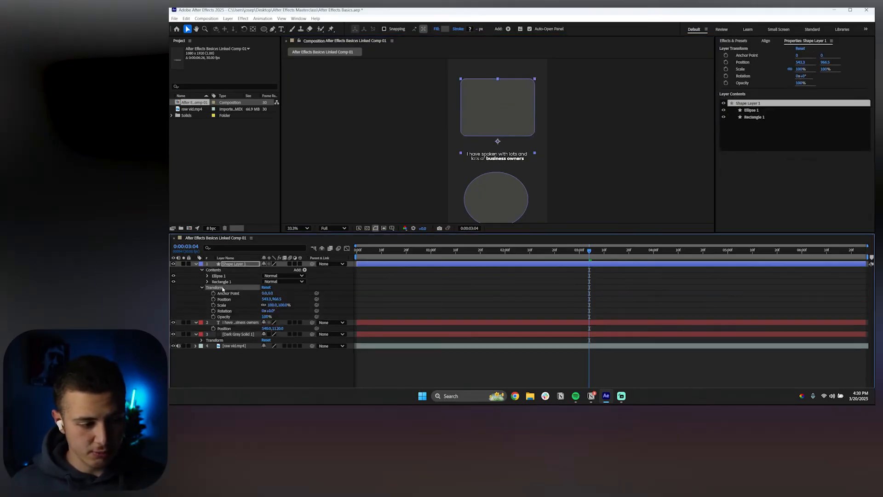
drag(265, 299, 274, 297)
key(ctrl+z)
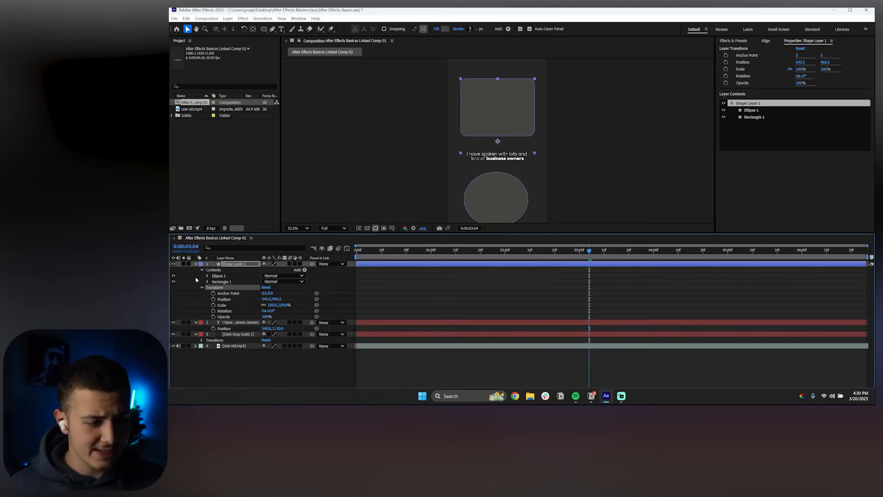
Step: Expand Ellipse 1's own transform properties and try shifting the ellipse through its position value
click(207, 276)
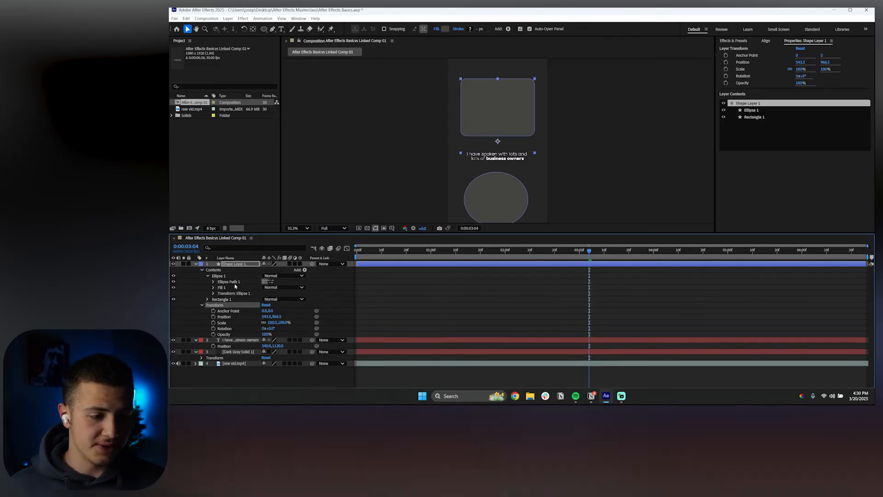
click(214, 294)
drag(268, 304, 207, 297)
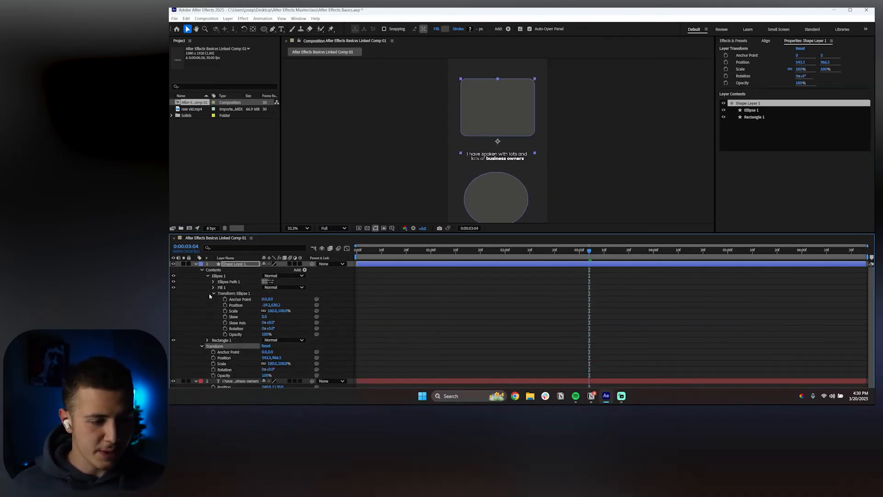
click(212, 294)
Step: Expand Rectangle 1's own transform properties, try shifting its position, and collapse both shape groups
click(208, 299)
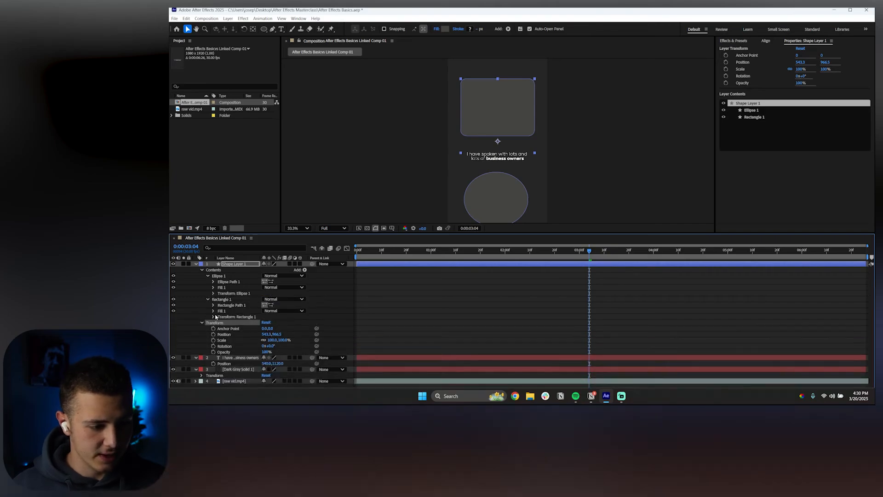
click(213, 316)
drag(267, 328, 277, 317)
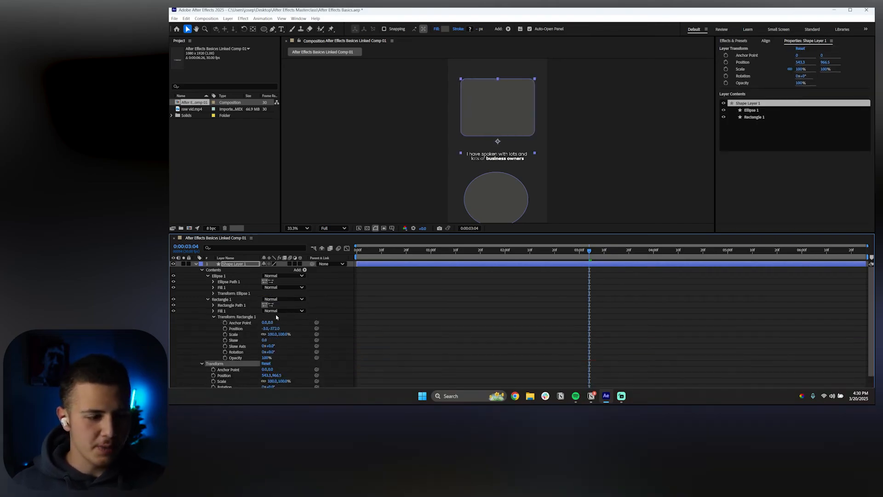
click(207, 299)
click(207, 276)
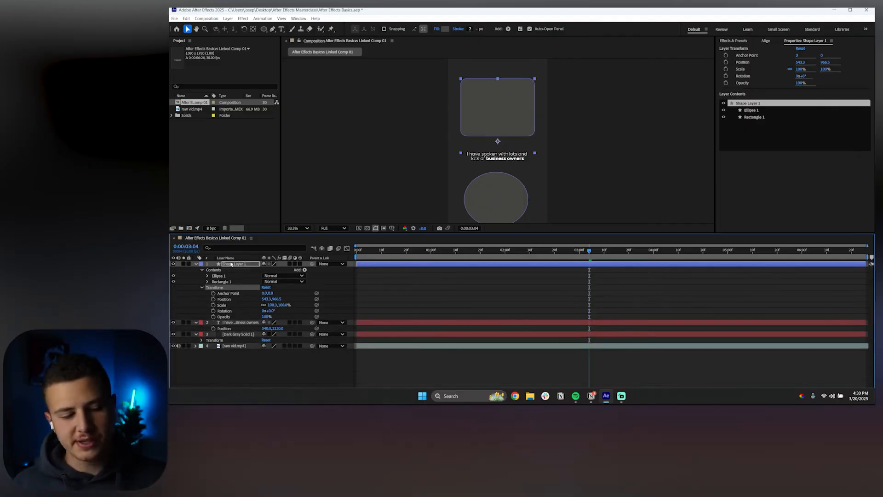
Step: Select Rectangle 1 in the layer contents and add a second fill to it
click(228, 276)
click(225, 282)
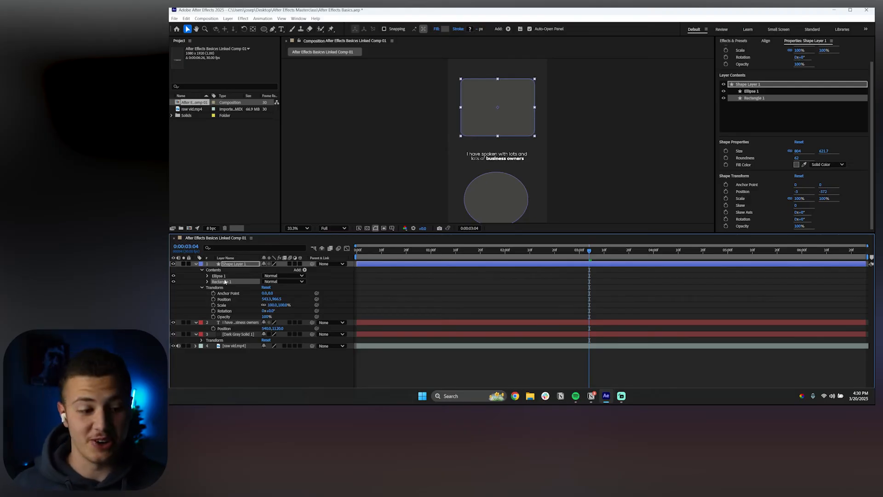
click(304, 270)
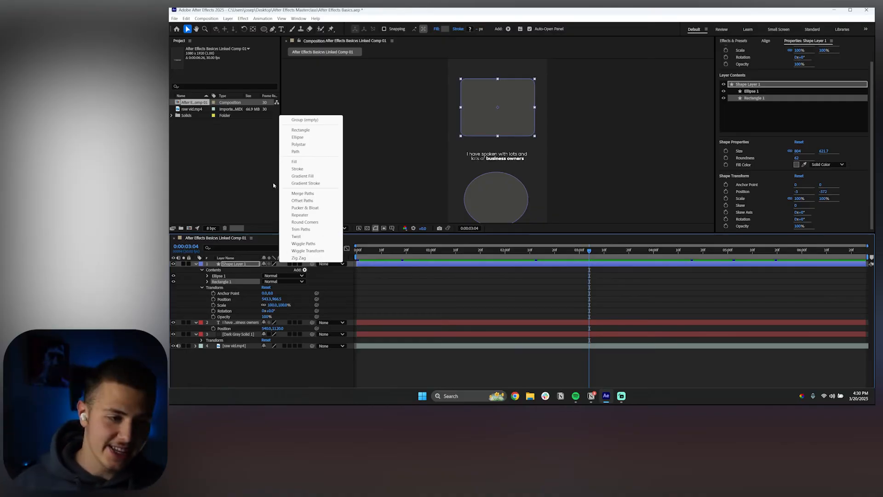
click(299, 161)
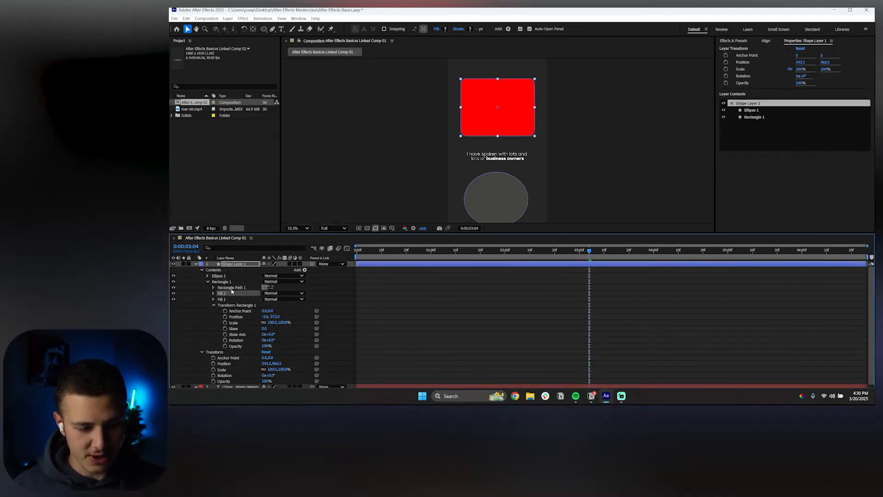
Step: Take Fill 2 out of Rectangle 1 and place it inside Ellipse 1 below its existing fill
drag(229, 290, 215, 278)
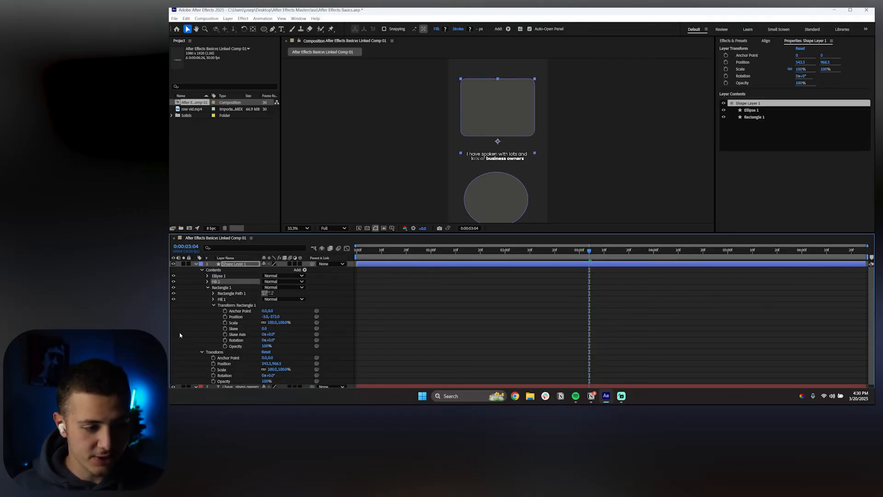
click(214, 281)
key(Delete)
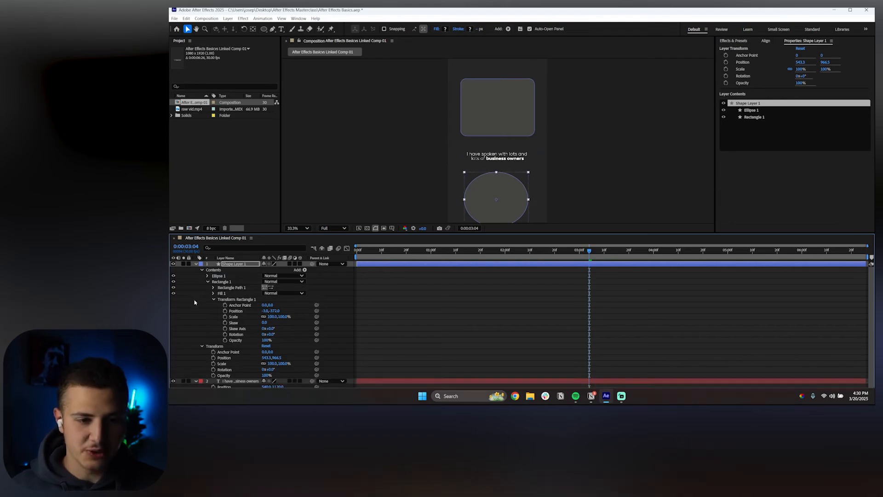
click(208, 276)
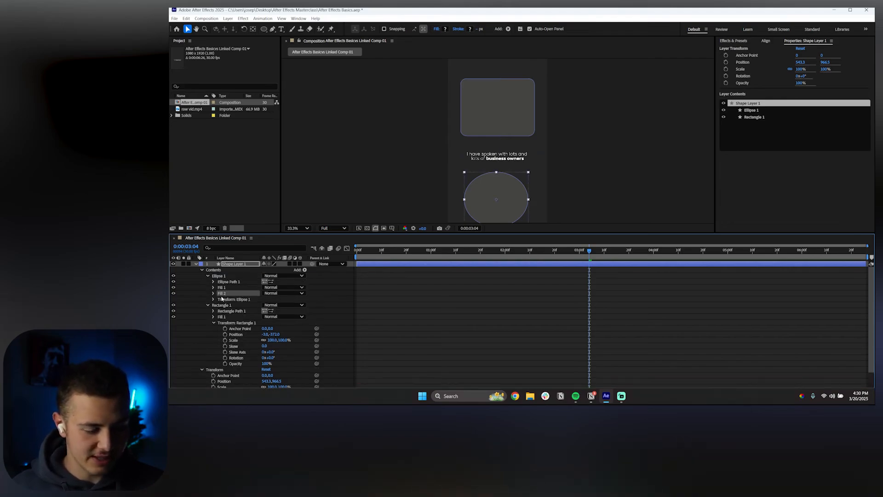
Step: Return Fill 2 to Rectangle 1 above Fill 1 and expand both fills to compare their settings
drag(223, 296, 218, 300)
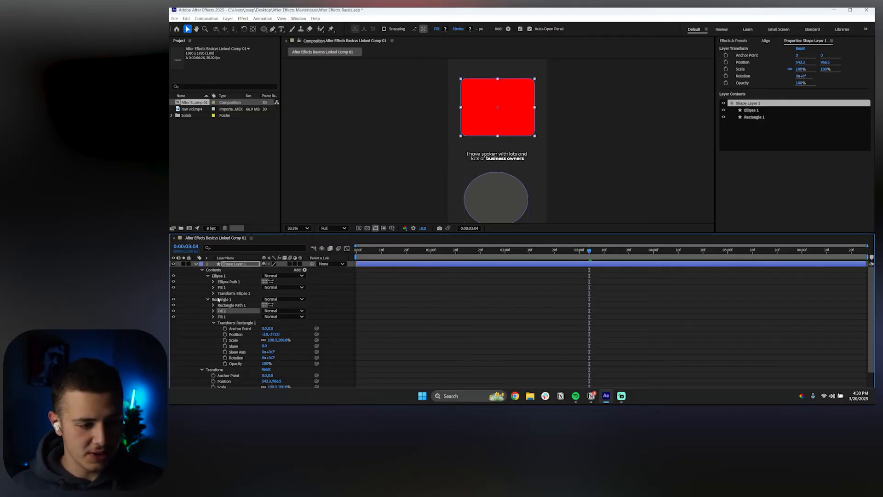
click(222, 317)
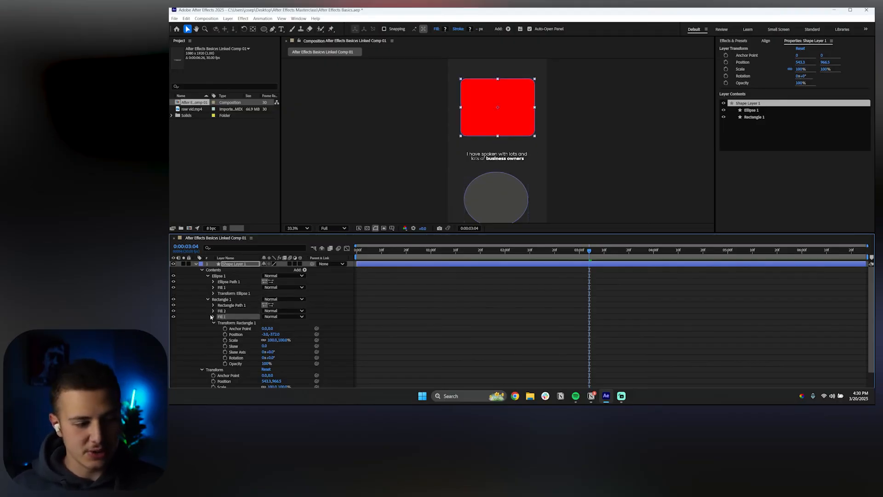
click(213, 317)
scroll(214, 317, down, 2)
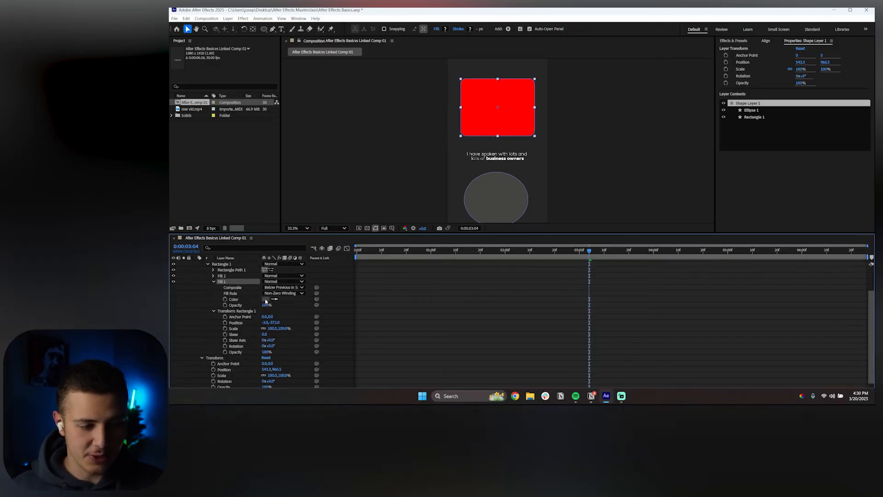
click(213, 275)
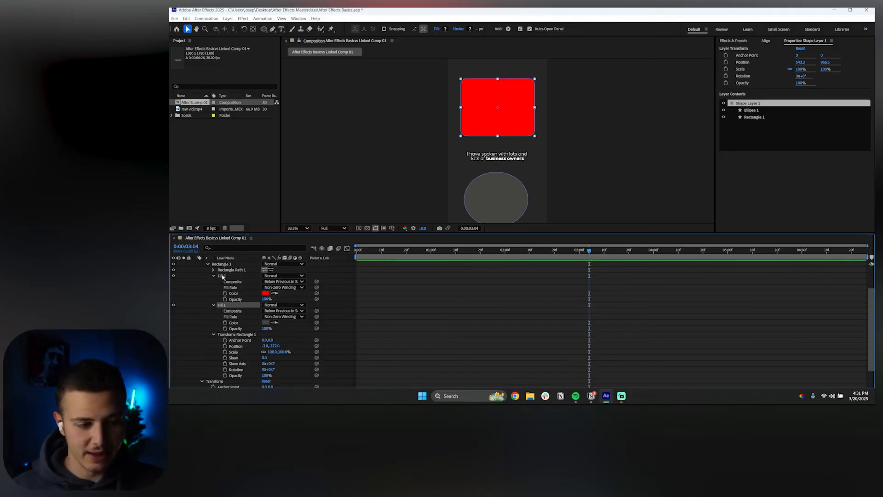
Step: Reorder Rectangle 1's fills so the red Fill 2 sits below Fill 1
drag(221, 276, 222, 309)
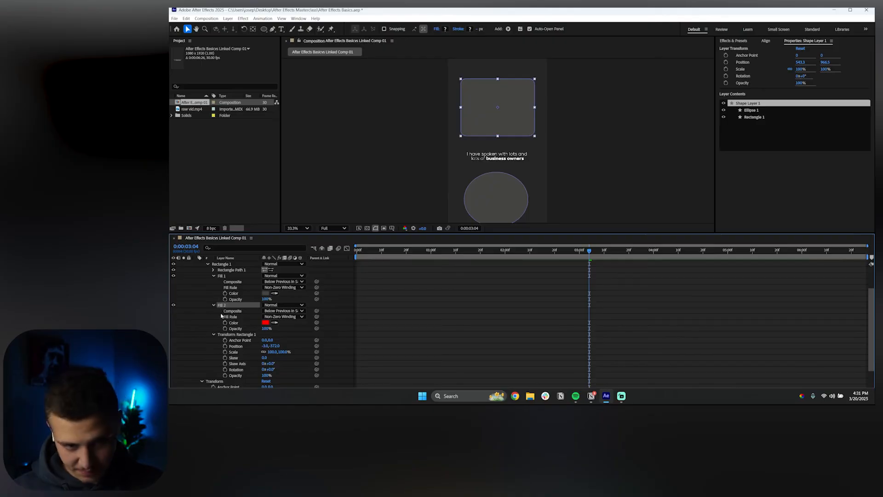
click(223, 276)
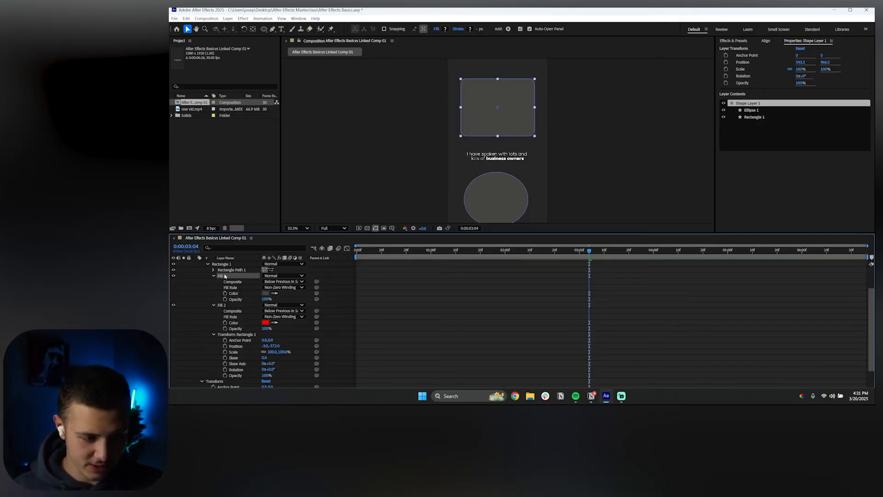
scroll(221, 306, up, 2)
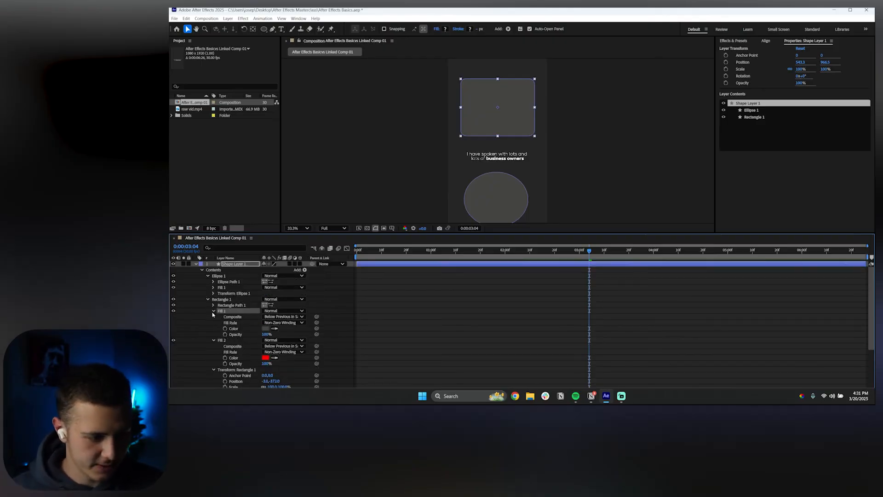
Step: Collapse the fill settings, move Fill 2 from Rectangle 1 into Ellipse 1, and place it above Fill 1
click(214, 311)
click(214, 347)
drag(222, 317, 221, 277)
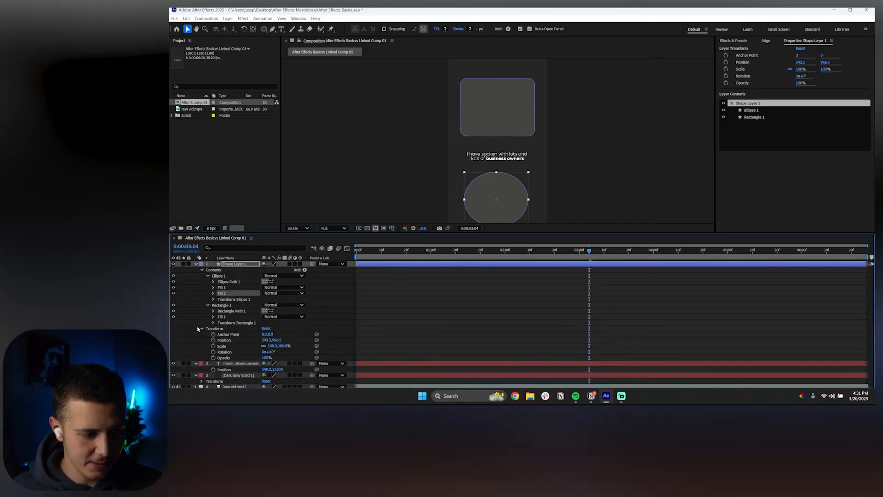
click(222, 288)
click(214, 288)
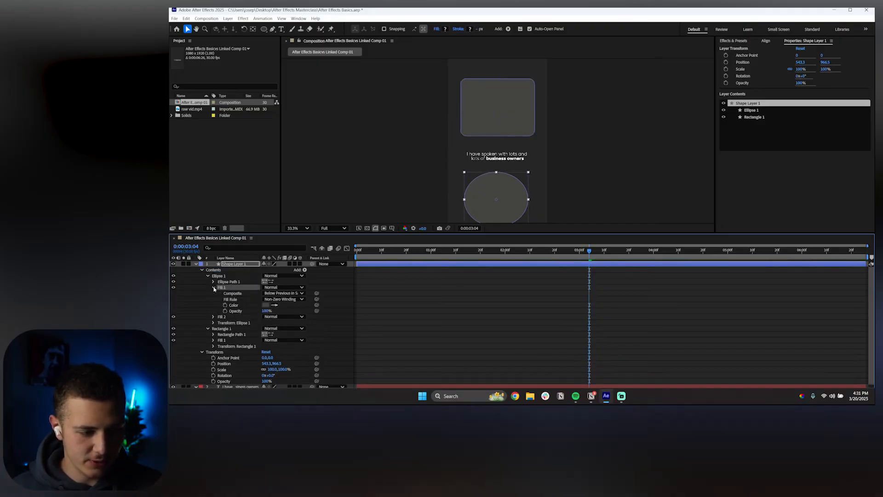
click(214, 287)
drag(222, 293, 222, 286)
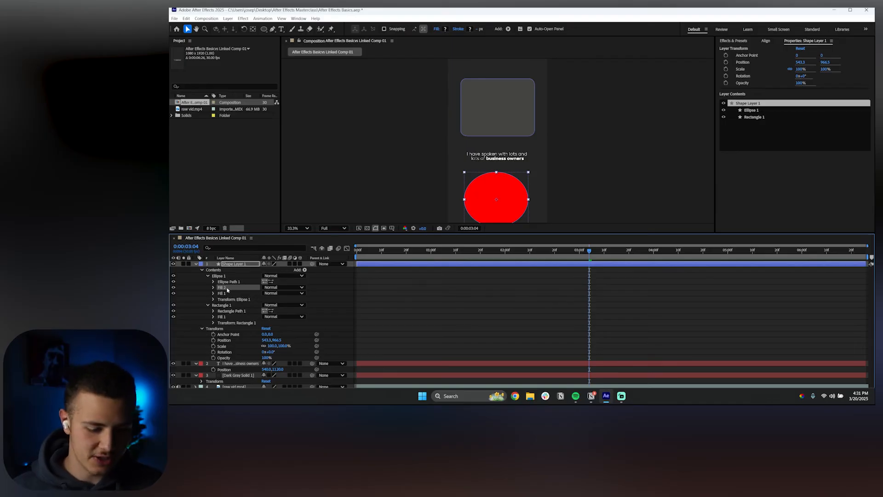
Step: Delete all fills from Ellipse 1 and Rectangle 1, and clear the selection
key(Delete)
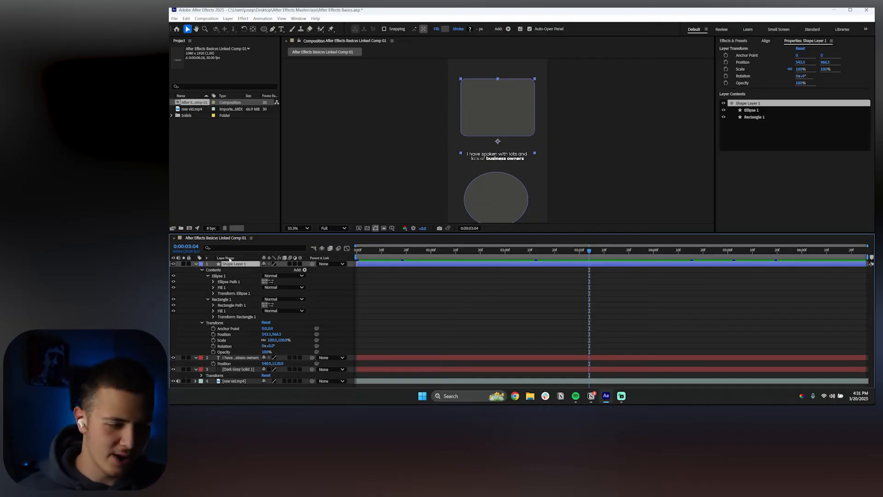
click(232, 287)
key(Delete)
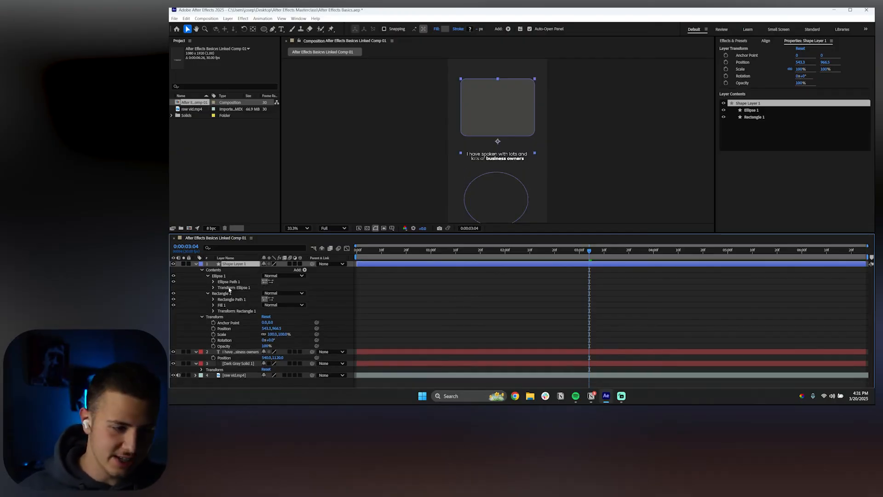
click(221, 305)
key(Delete)
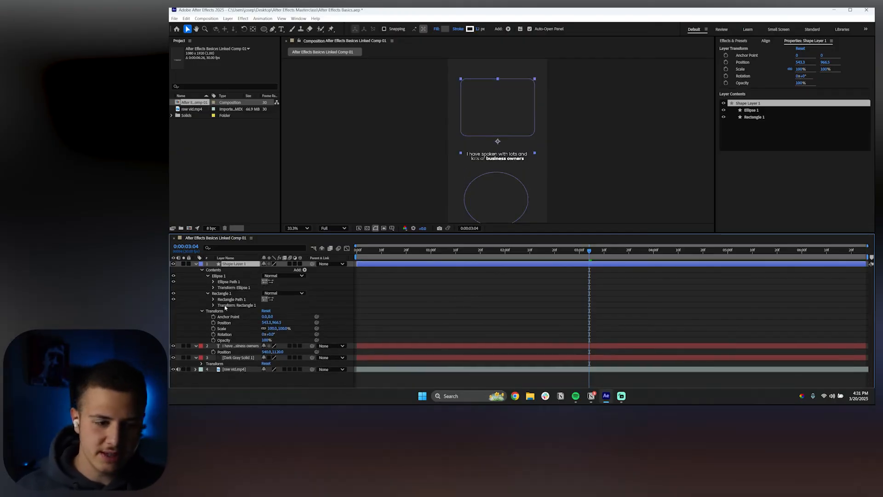
click(440, 318)
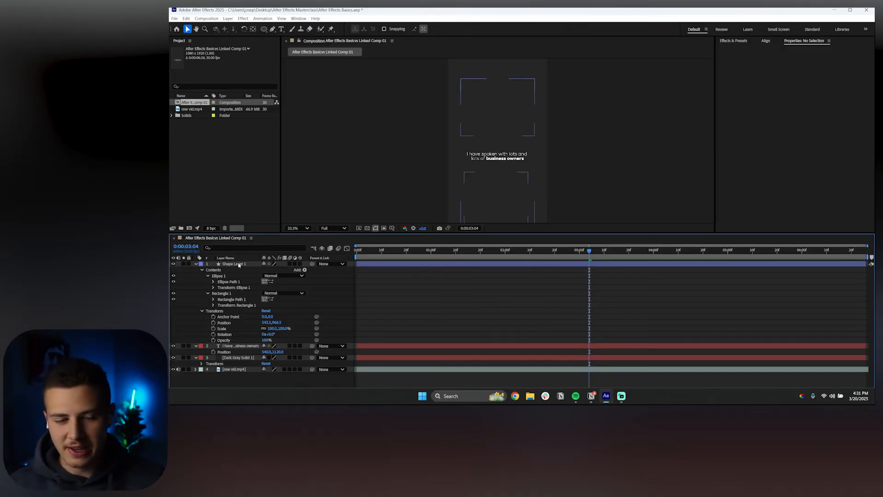
Step: Try a white stroke on the whole Shape Layer 1 with a slightly increased width, and remove it
click(239, 265)
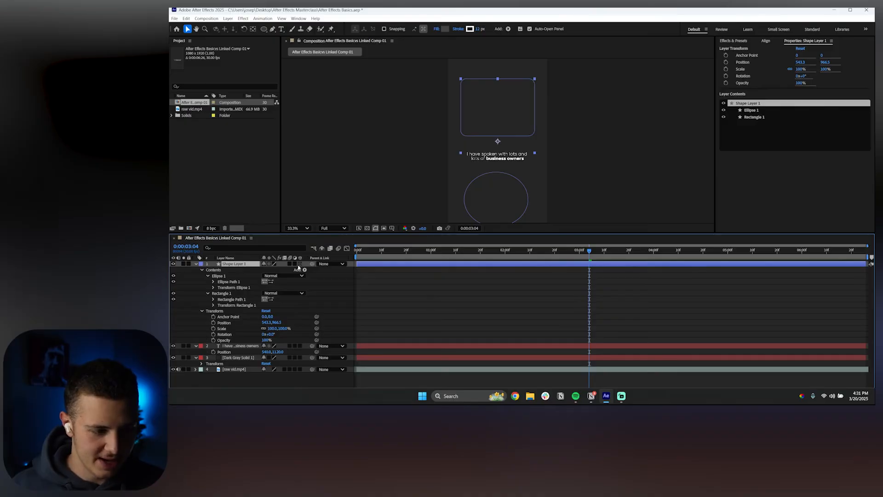
click(302, 269)
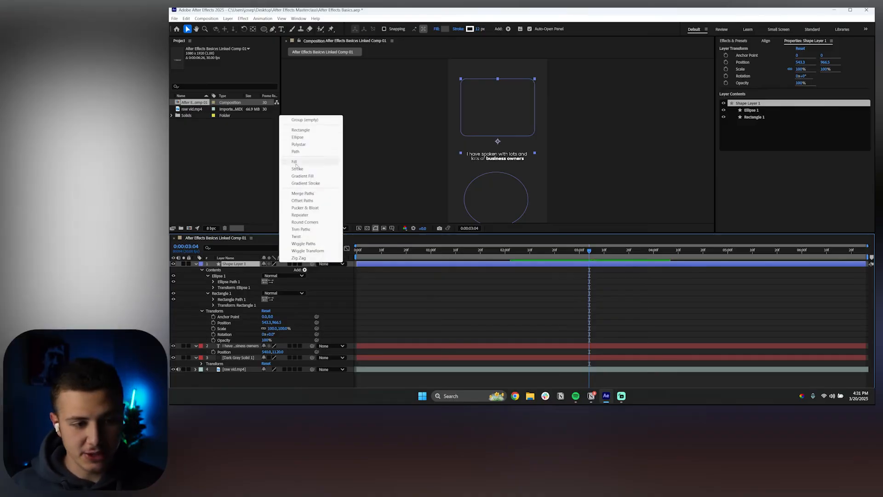
click(297, 169)
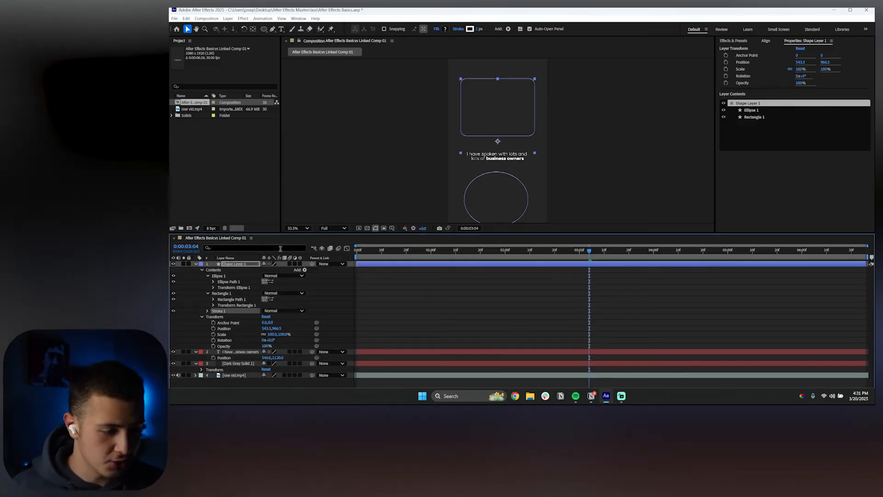
click(208, 310)
drag(264, 334, 268, 333)
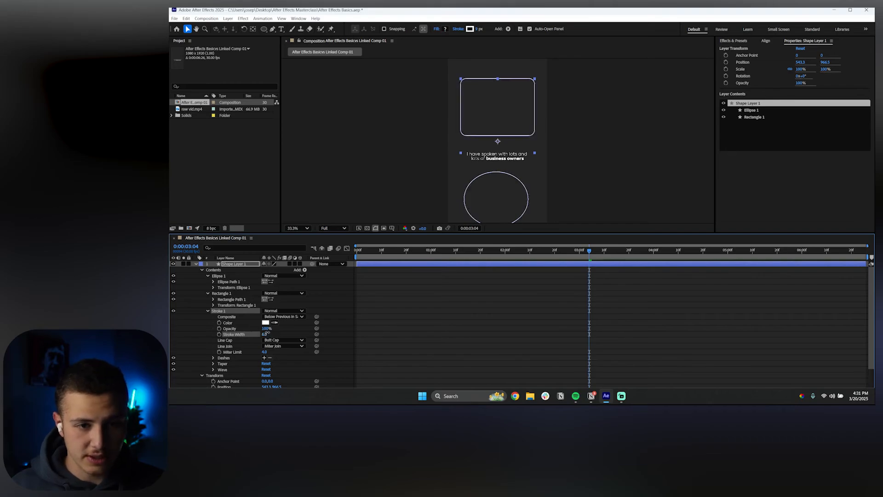
click(389, 341)
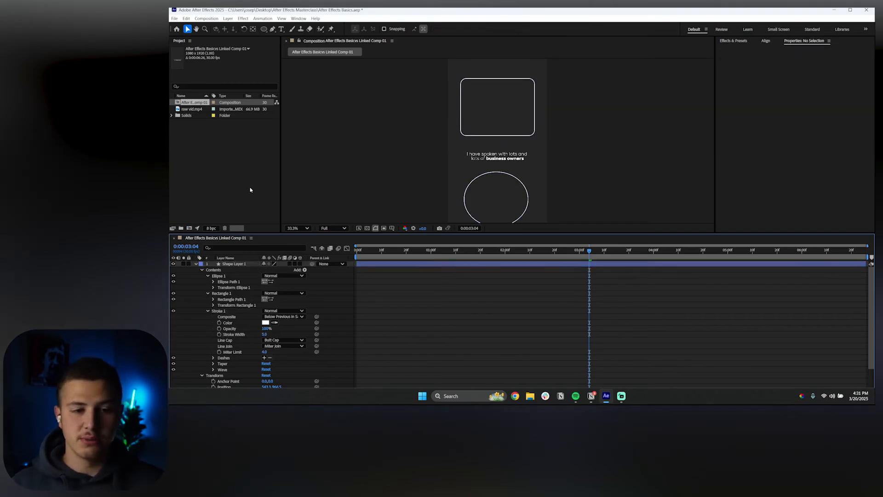
key(Delete)
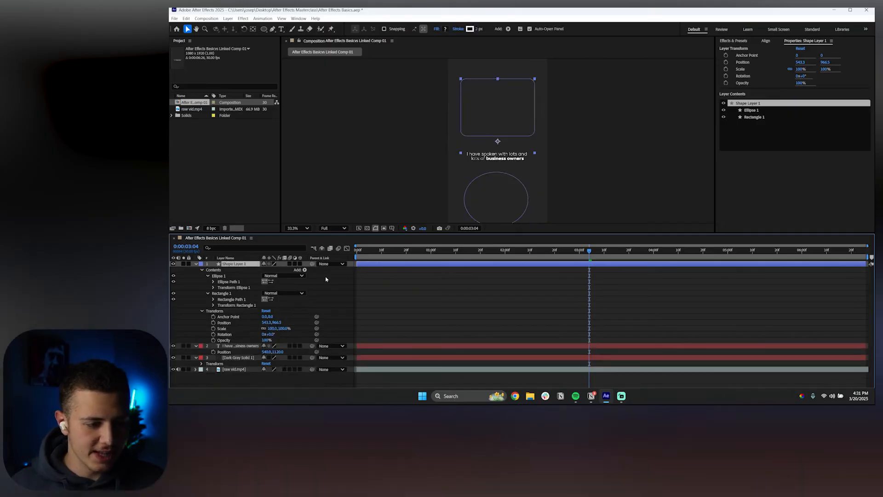
Step: Add a gradient fill to the whole Shape Layer 1 and set its start point to about -323, 0
click(304, 270)
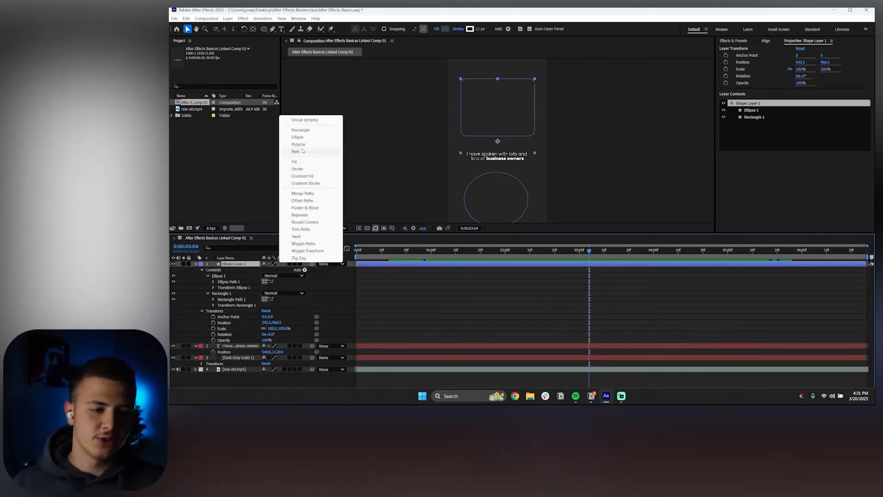
click(301, 176)
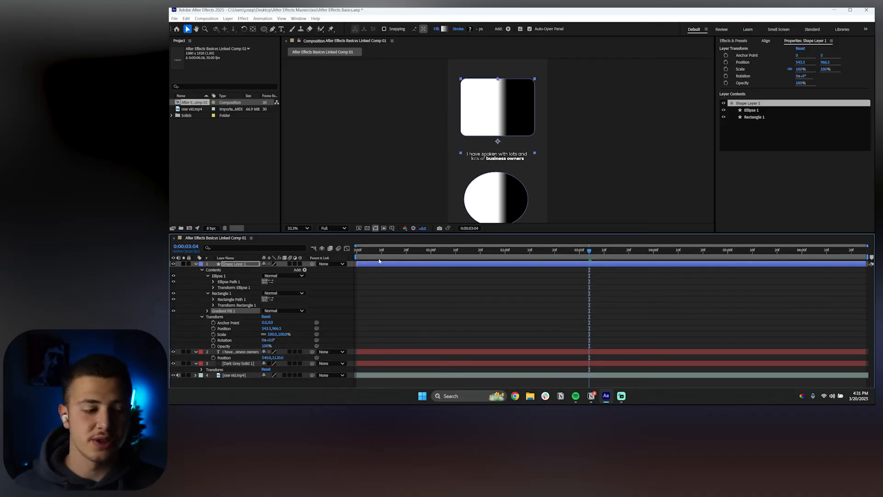
click(207, 310)
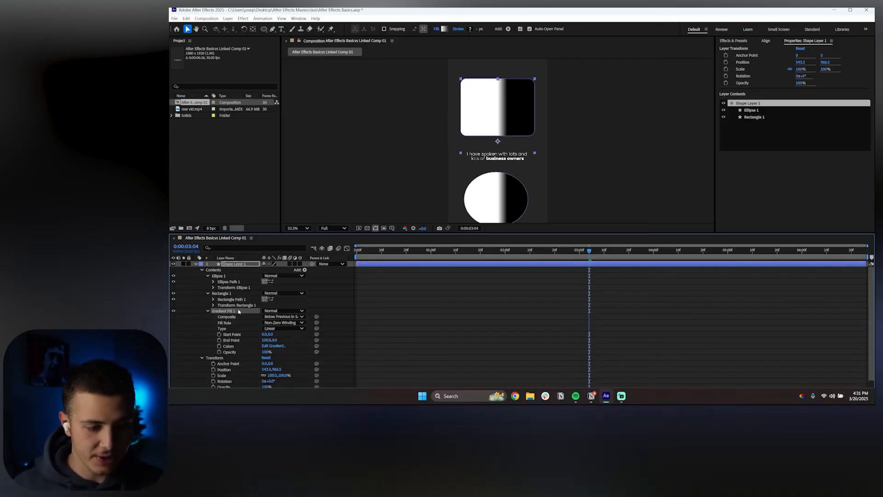
scroll(323, 312, down, 2)
drag(265, 313, 170, 323)
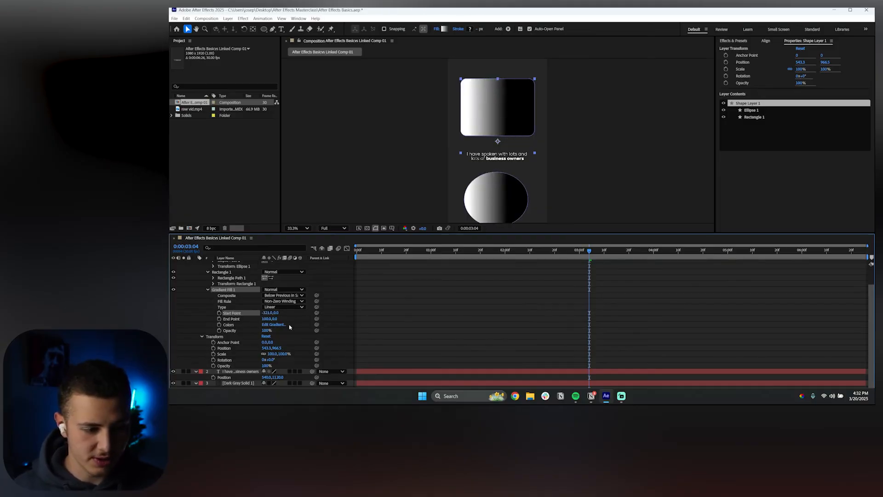
Step: Try a gradient end point of about 518, 0, and delete the gradient fill from Shape Layer 1
drag(276, 313, 407, 328)
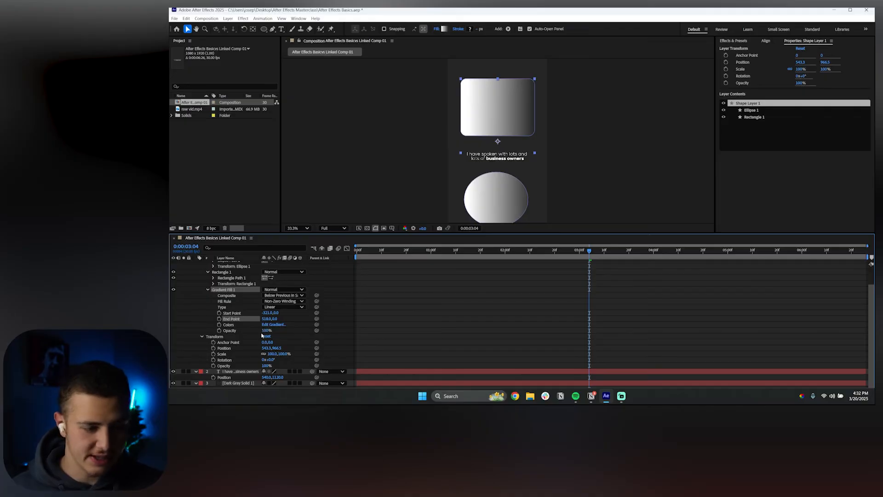
click(226, 301)
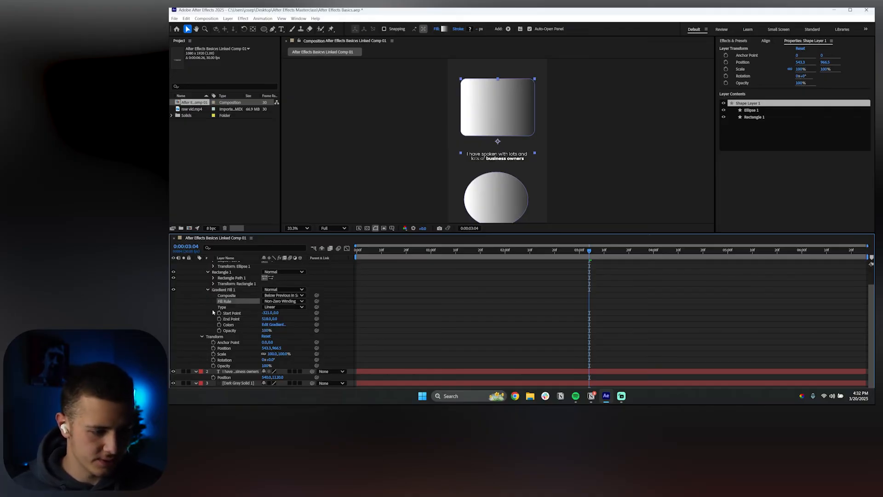
click(230, 290)
key(Delete)
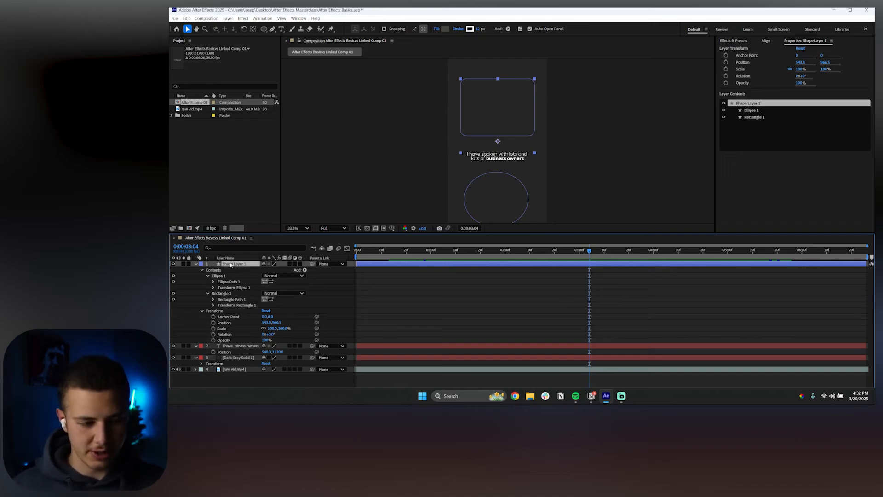
Step: Delete Shape Layer 1 with its remaining shapes and create a new empty shape layer
key(Delete)
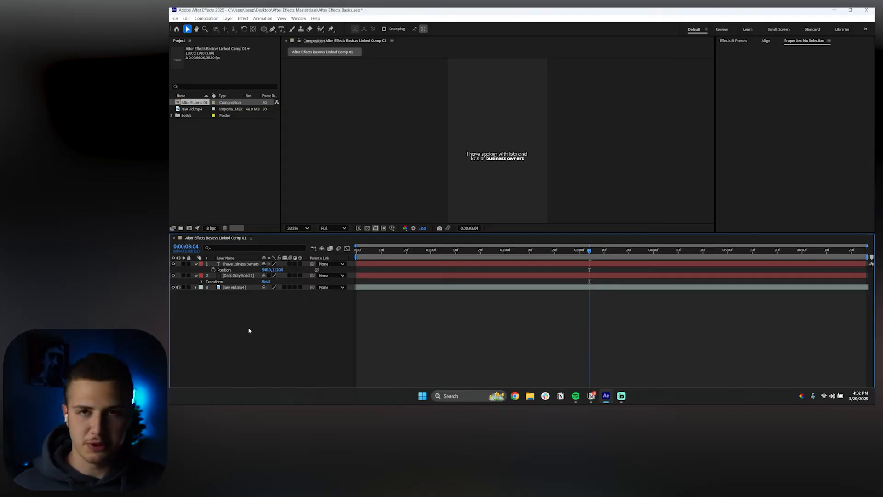
right_click(249, 330)
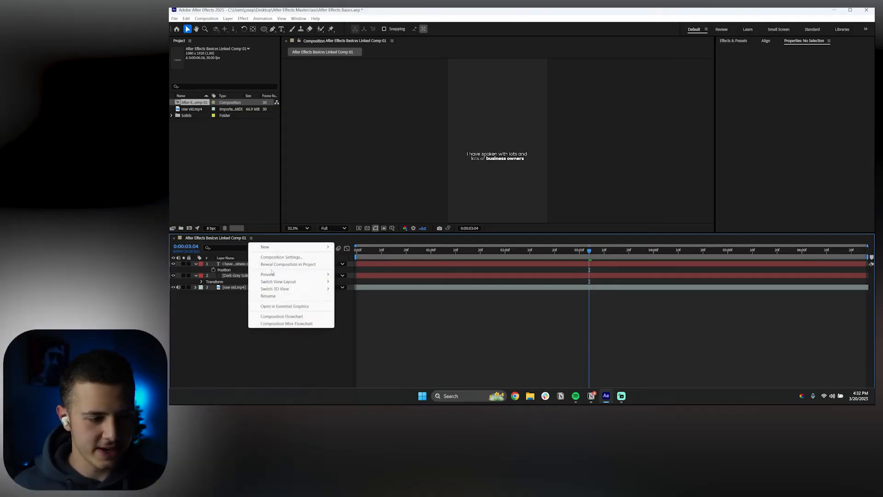
mouse_move(288, 248)
click(375, 293)
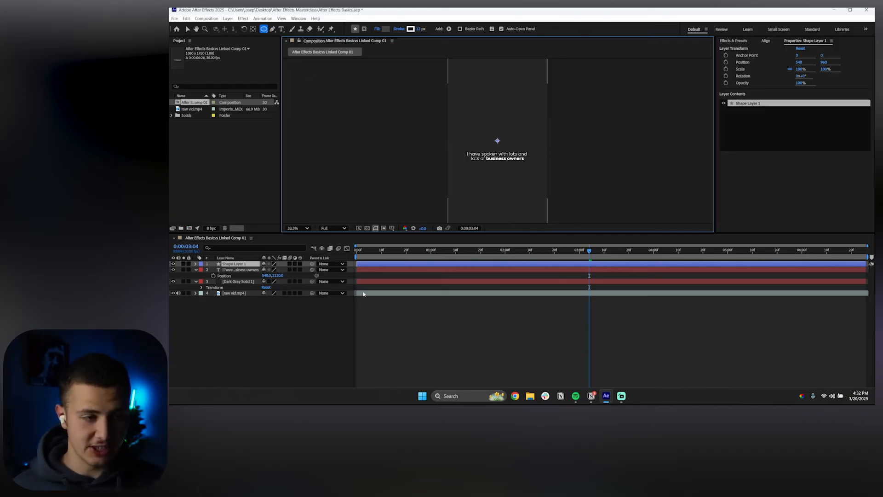
Step: Draw a rectangle of about 621 by 576 above the text on the new shape layer with the Rectangle tool
click(264, 29)
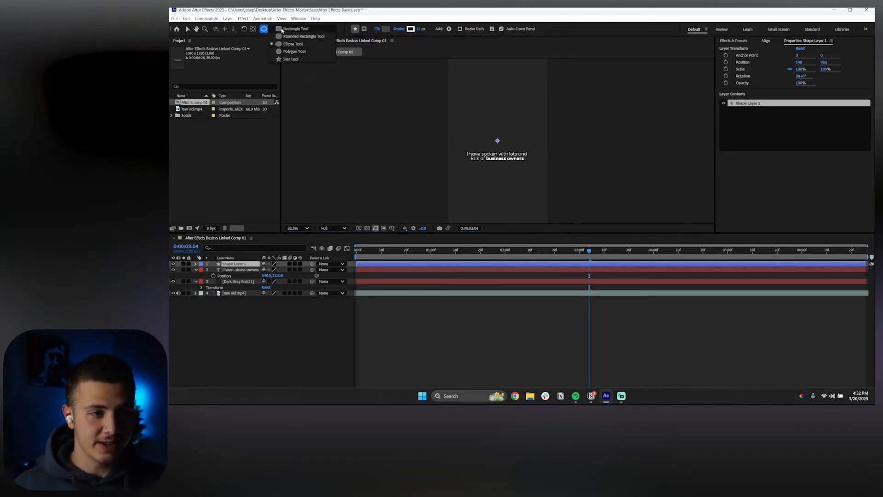
click(294, 29)
drag(469, 79, 527, 133)
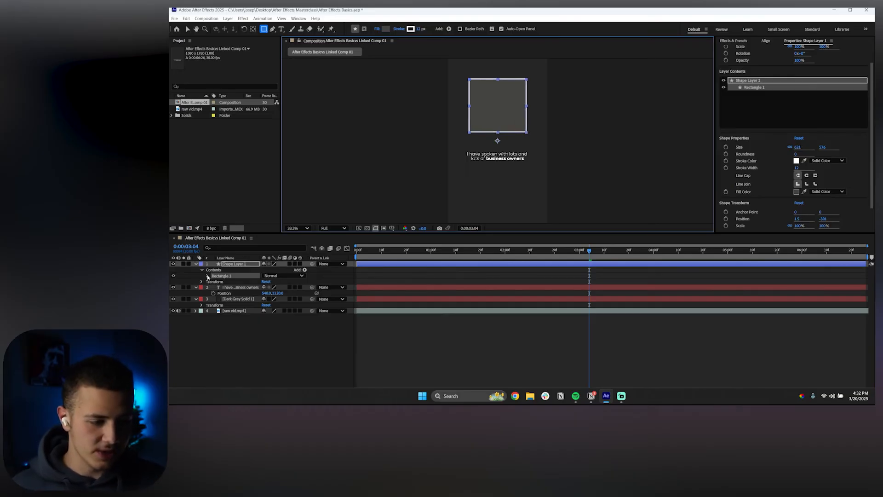
Step: Expand Rectangle 1 and delete its own stroke and fill
click(212, 271)
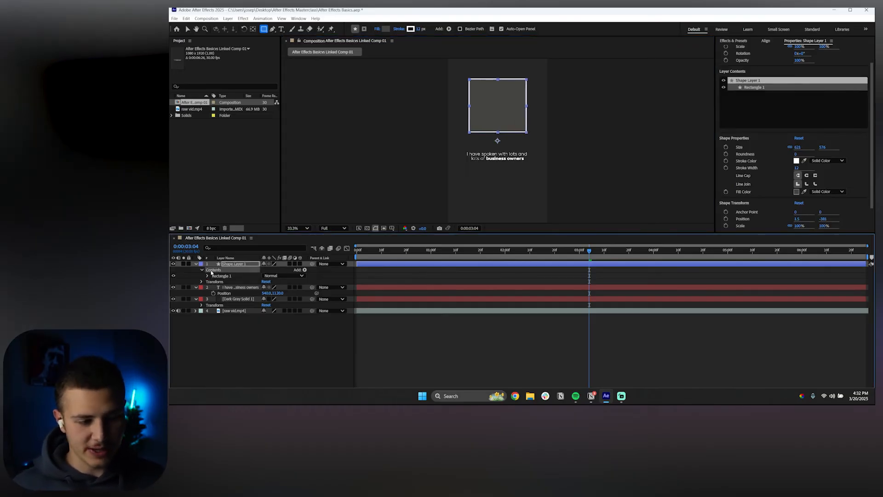
click(223, 276)
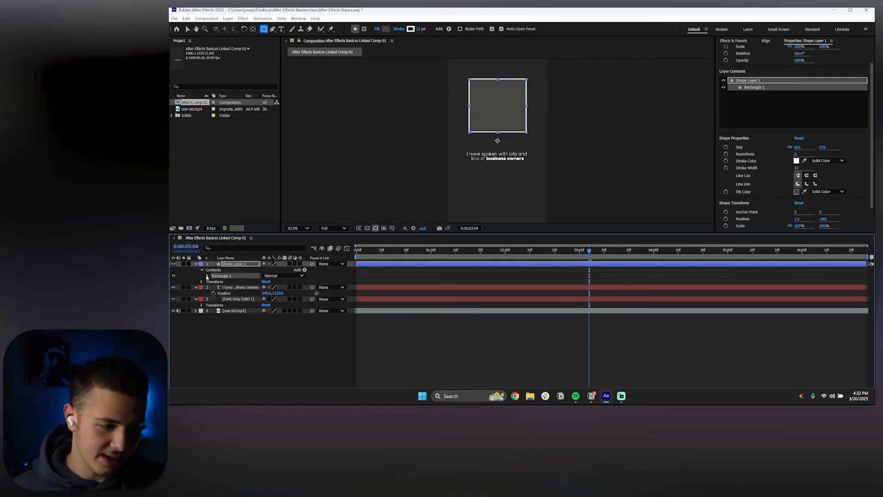
click(208, 276)
key(Delete)
click(224, 287)
key(Delete)
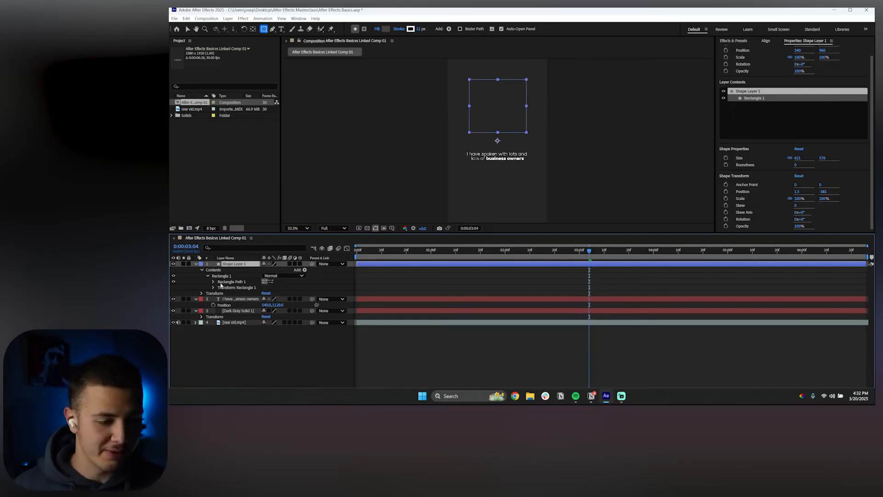
Step: Add a fill to the whole Shape Layer 1, recolor it mid-grey, and clear the selection
click(304, 271)
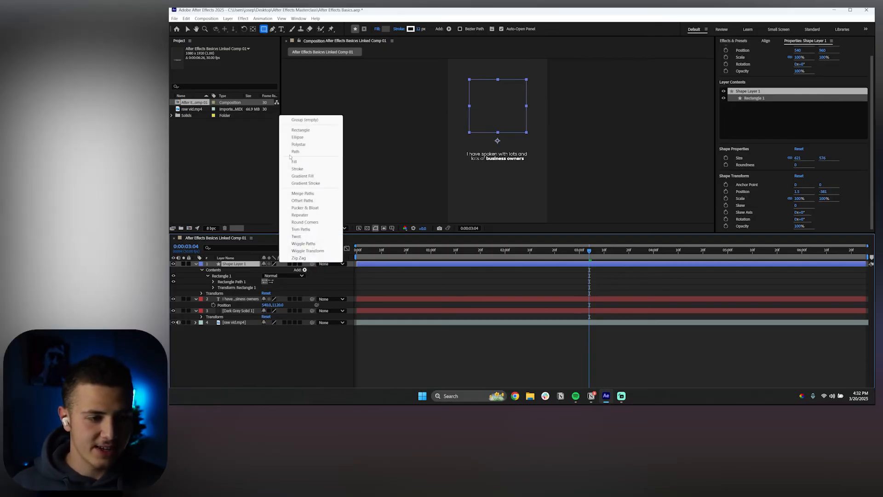
click(304, 162)
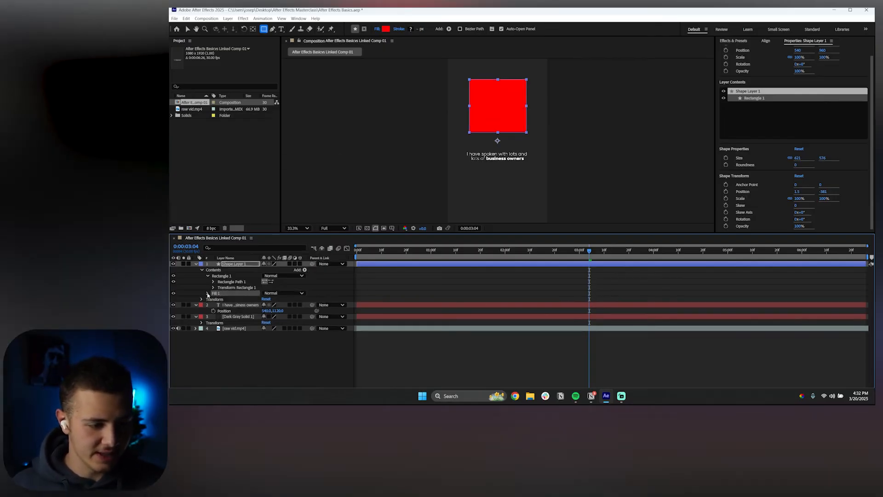
click(208, 293)
click(265, 310)
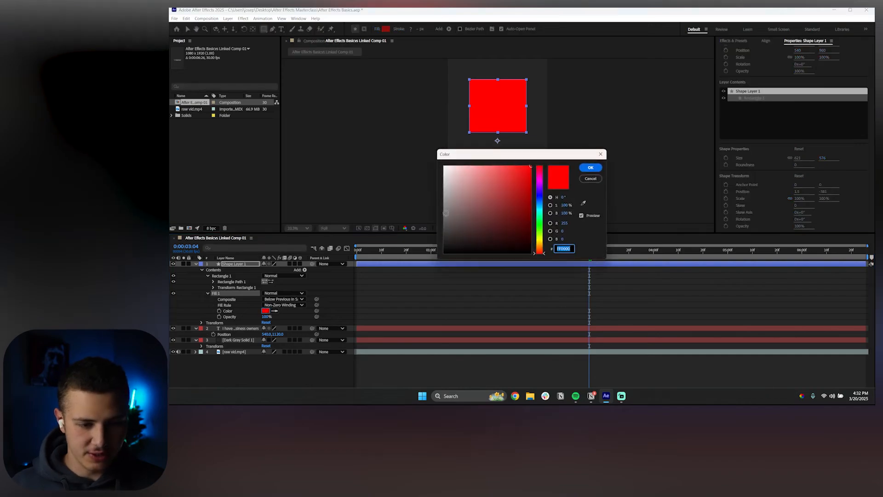
click(441, 217)
click(591, 167)
click(468, 315)
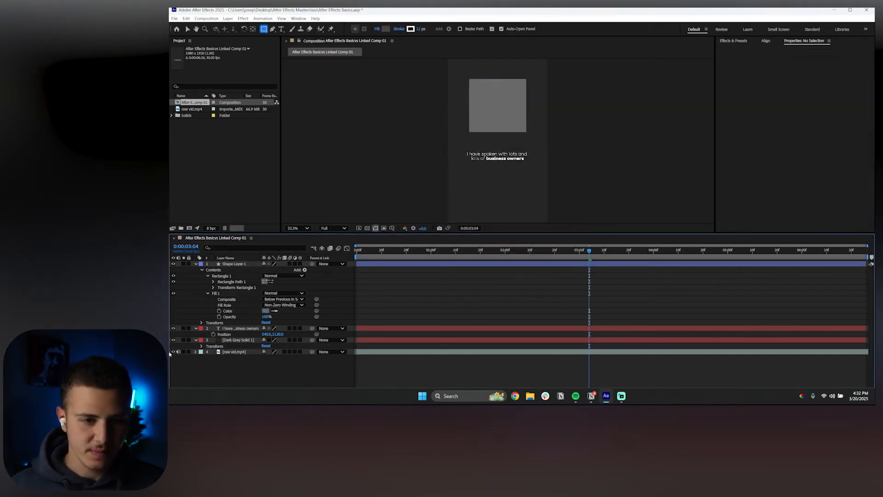
Step: Set the roundness of Rectangle 1's path to about 64 and clear the selection
click(187, 28)
click(222, 276)
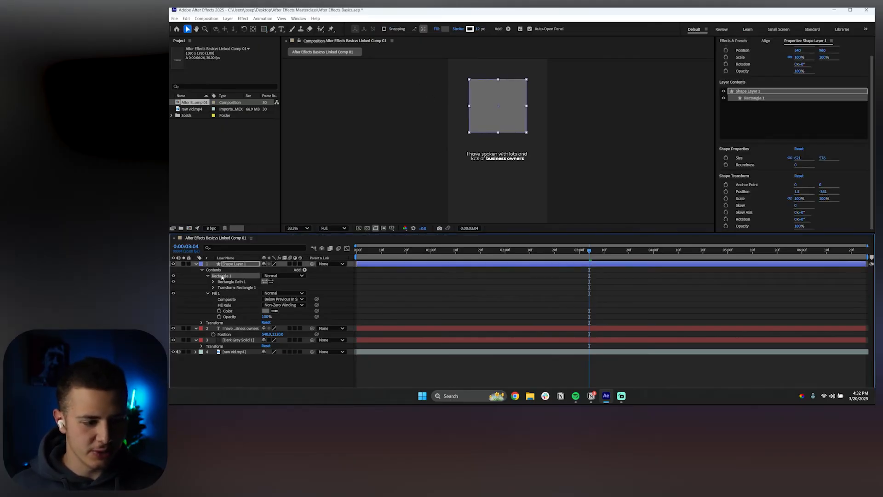
click(213, 282)
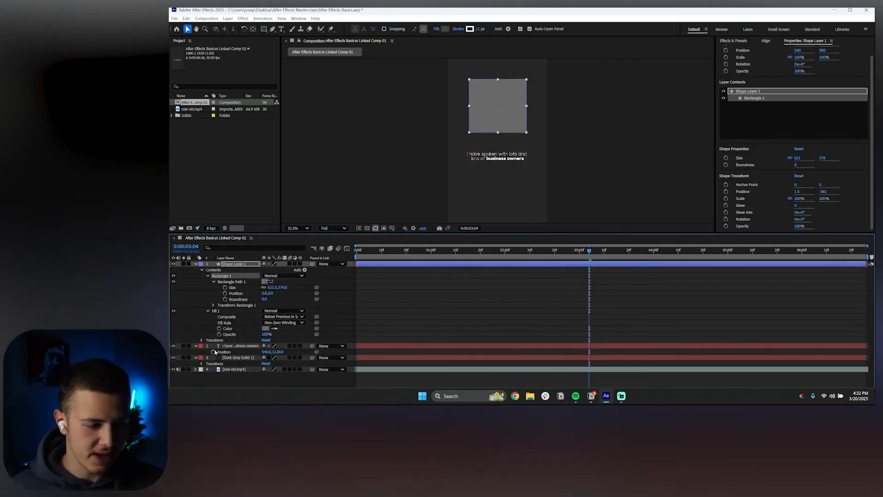
drag(265, 299, 290, 297)
click(435, 316)
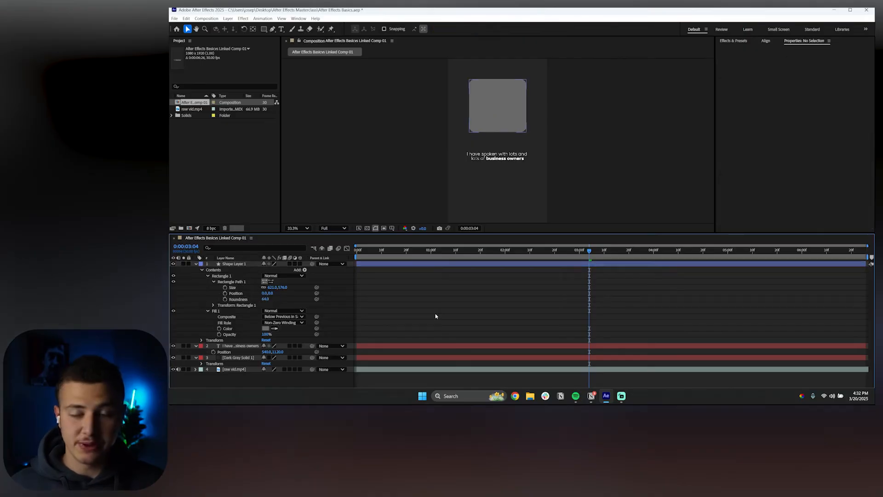
Step: Collapse the fill and rectangle settings, move Fill 1 into the Rectangle 1 group, and clear the selection
click(218, 312)
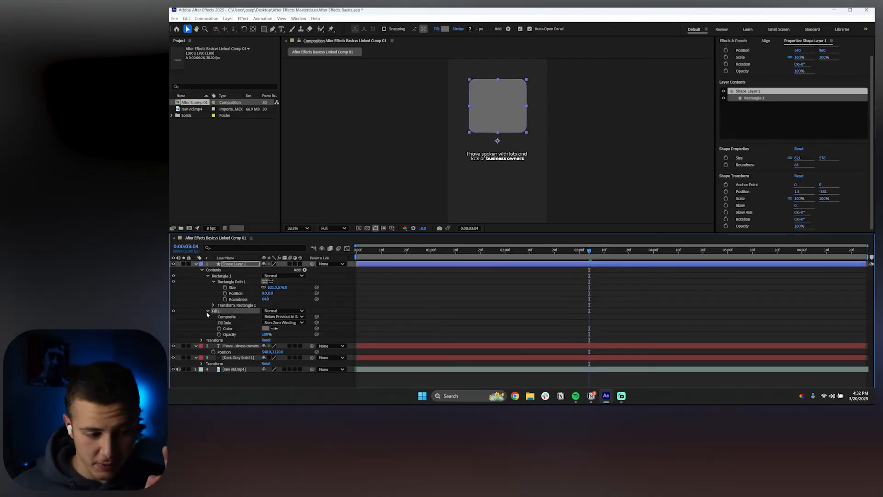
click(209, 311)
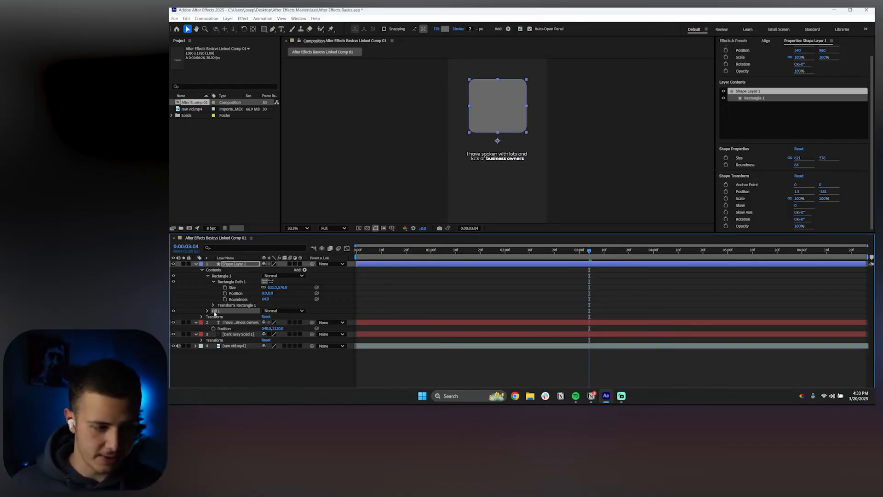
click(214, 282)
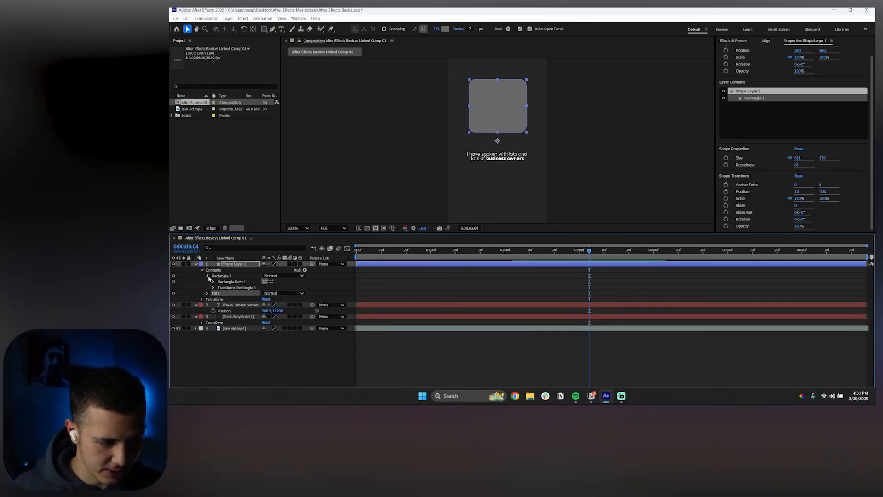
click(208, 276)
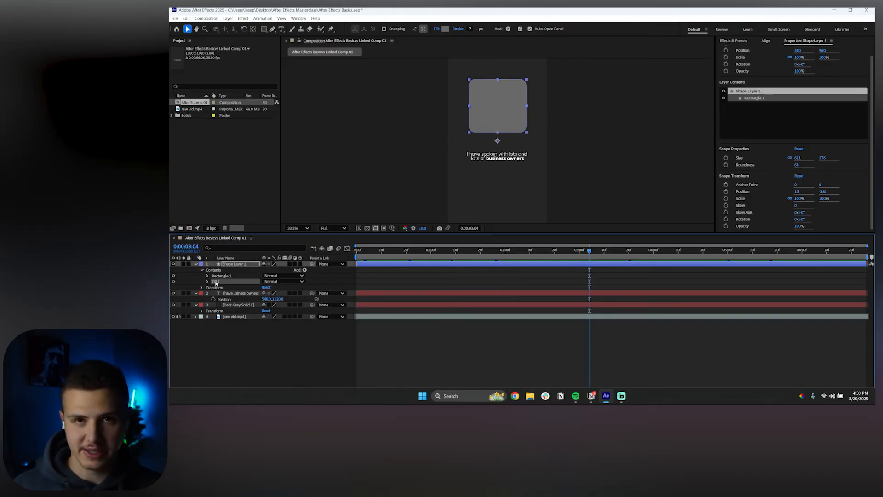
drag(215, 282, 221, 276)
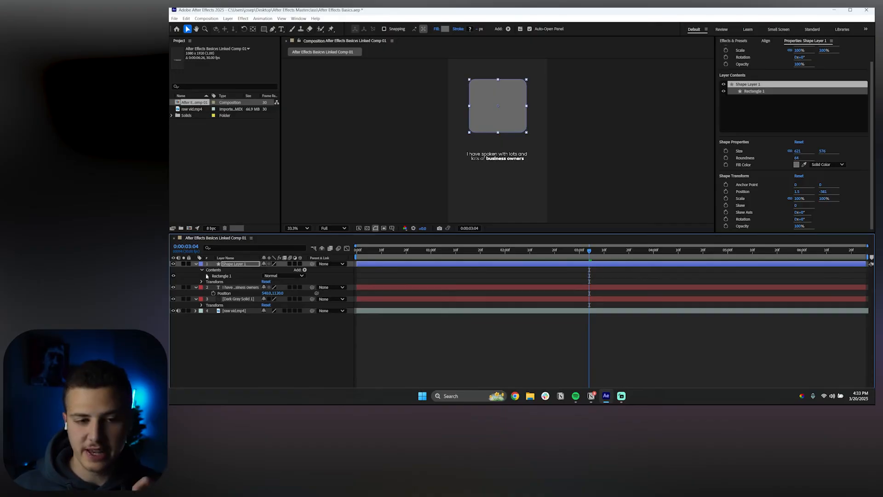
click(269, 347)
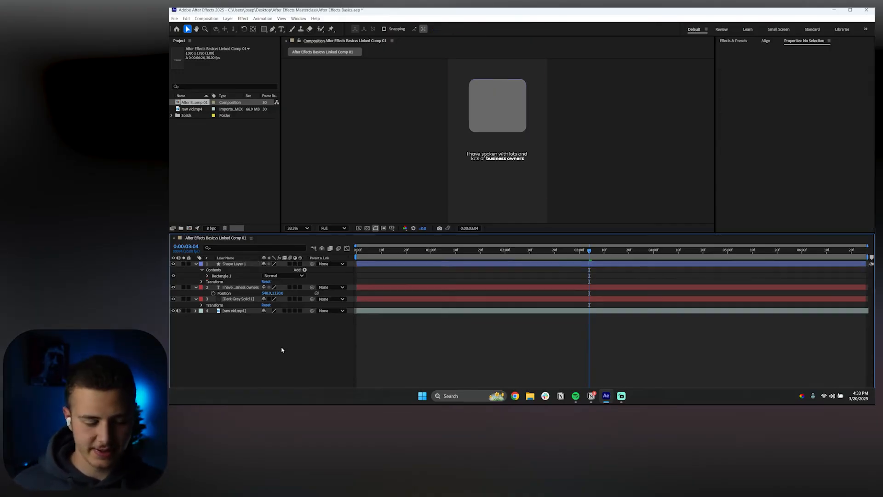
Step: Delete Rectangle 1 from Shape Layer 1, keeping the empty layer
click(235, 263)
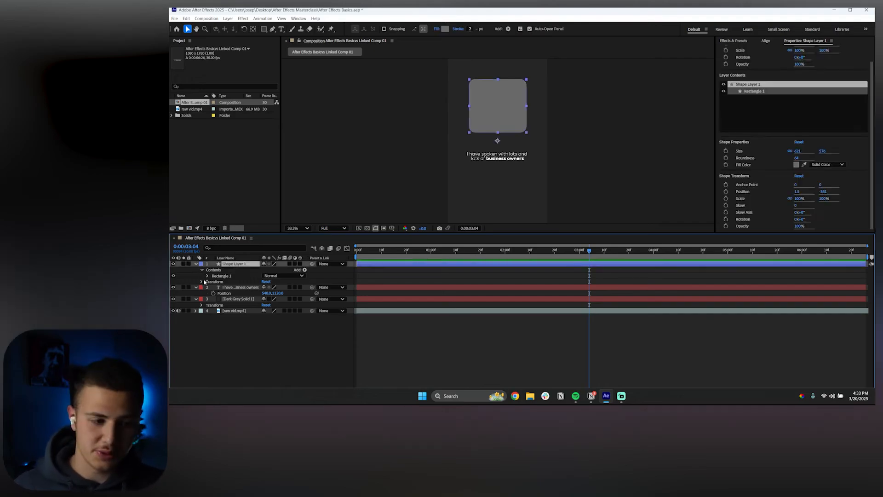
click(222, 276)
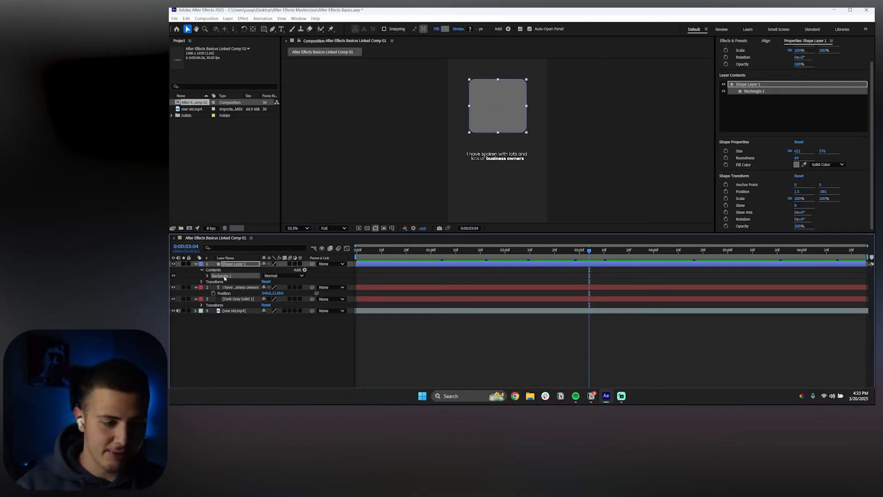
key(Delete)
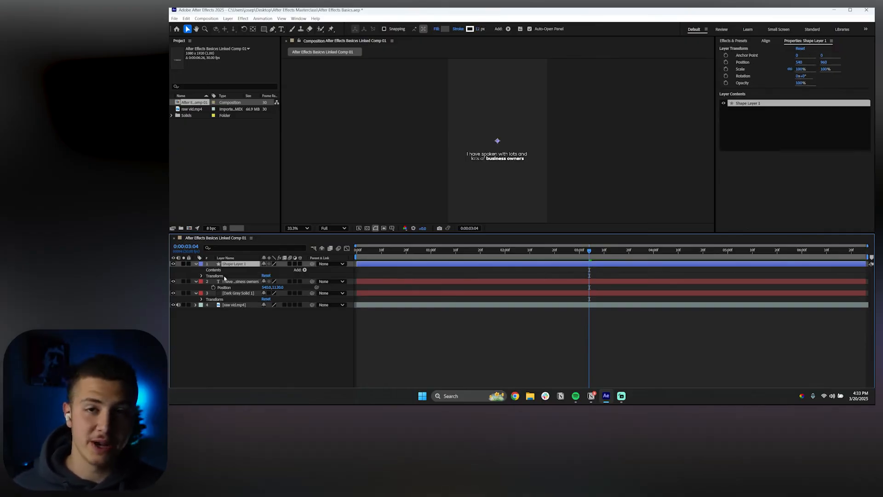
Step: Draw a rounded rectangle of about 795 by 597 above the text on Shape Layer 1, and return to the Selection tool
drag(264, 29, 284, 34)
drag(460, 82, 532, 137)
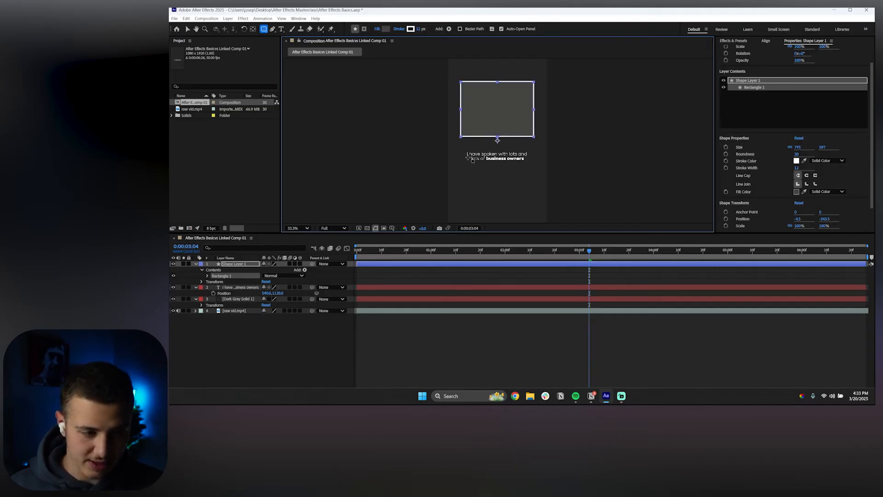
click(236, 336)
click(240, 259)
click(242, 264)
click(187, 29)
Step: Inspect the rounded rectangle's outline and path properties, and delete Rectangle Path 1 from the Rectangle 1 group
scroll(485, 93, up, 3)
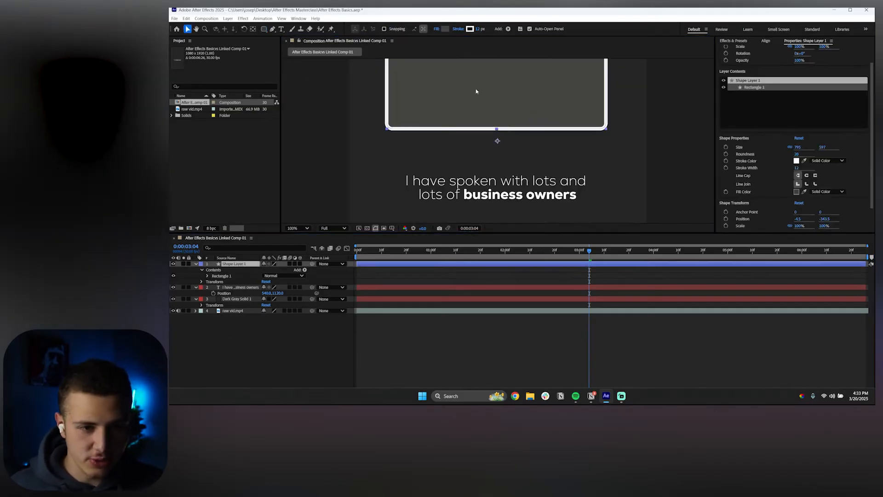
scroll(491, 140, down, 5)
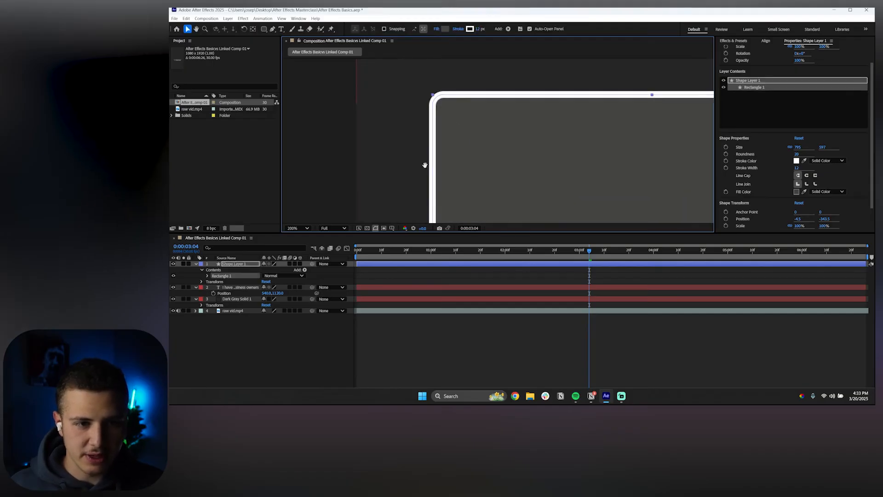
scroll(502, 142, up, 1)
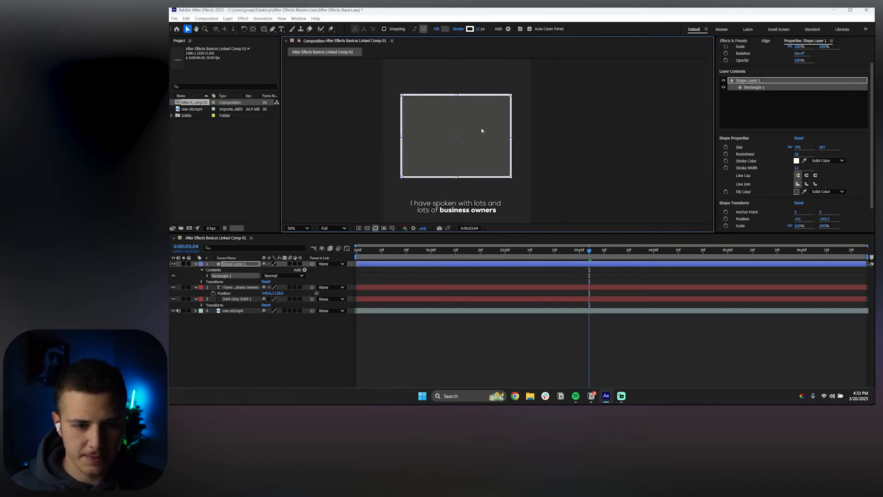
scroll(460, 152, up, 2)
click(208, 275)
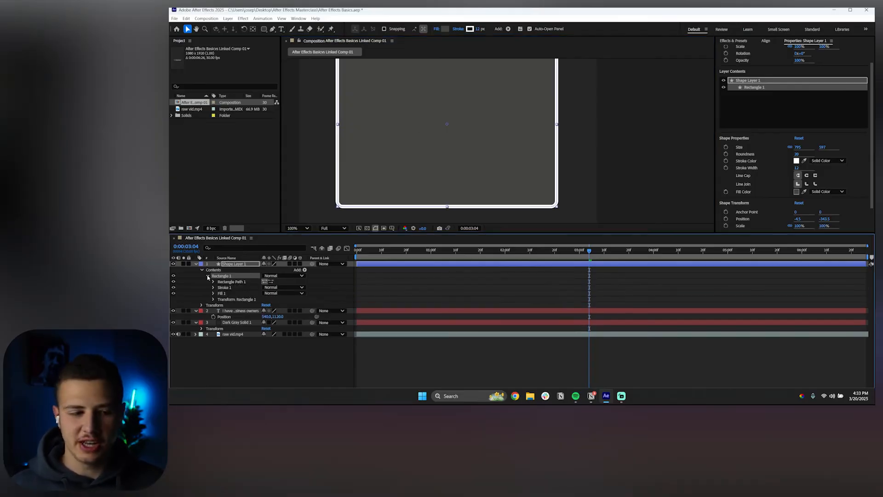
click(228, 281)
click(212, 281)
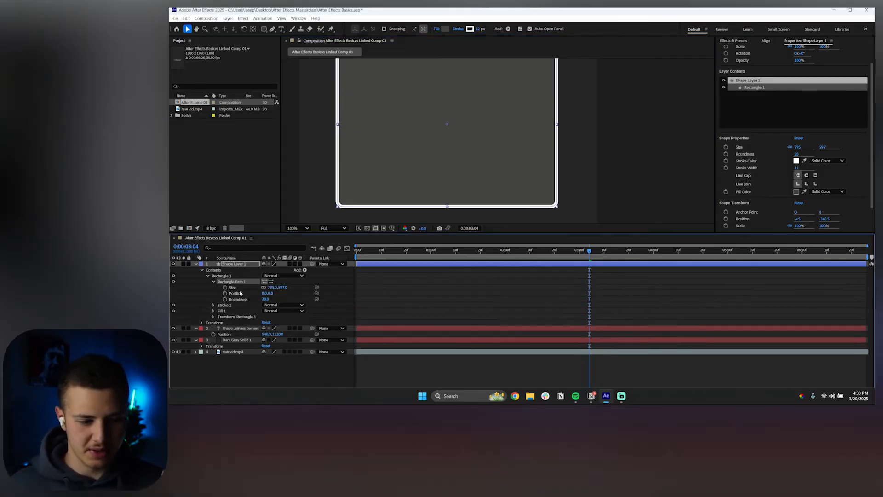
click(213, 282)
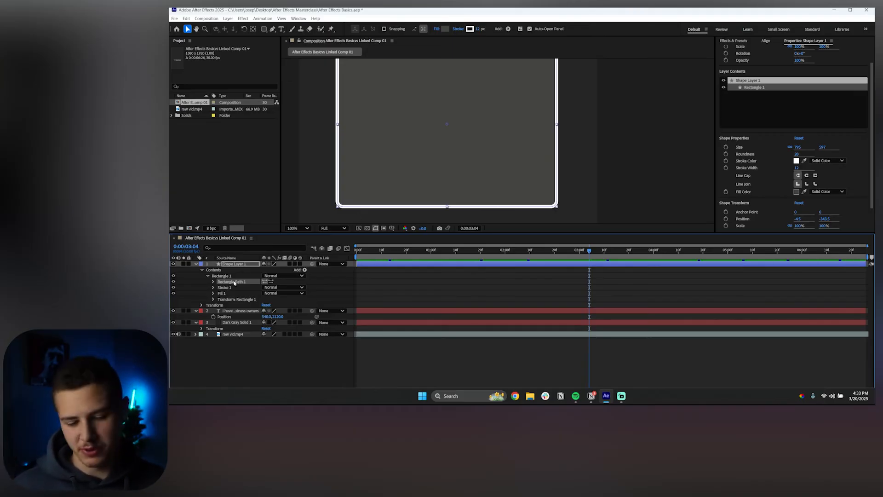
key(Delete)
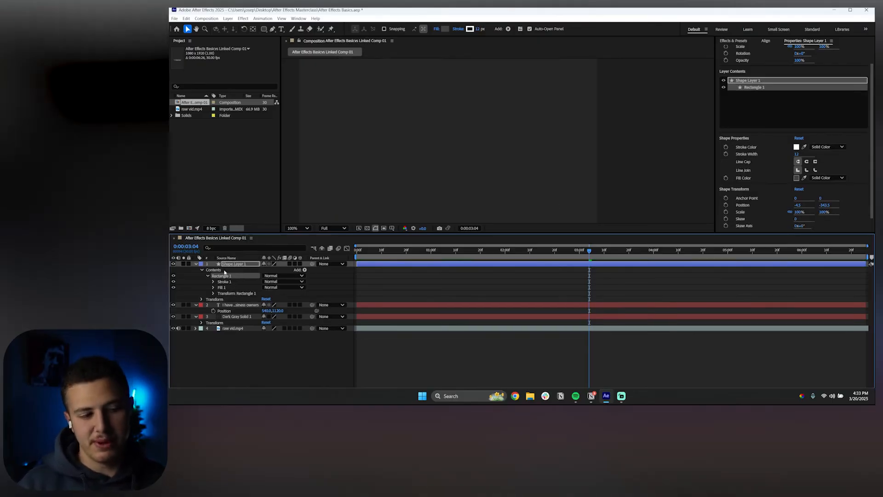
Step: Delete Rectangle 1 from Shape Layer 1 and draw a circle of about 614 by 614 above the text with the Ellipse tool
key(Delete)
scroll(427, 170, down, 4)
key(h)
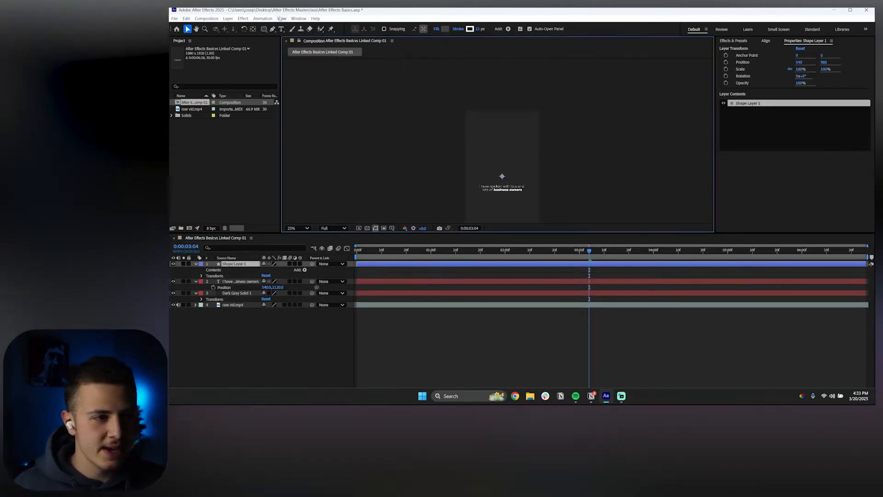
drag(263, 29, 285, 45)
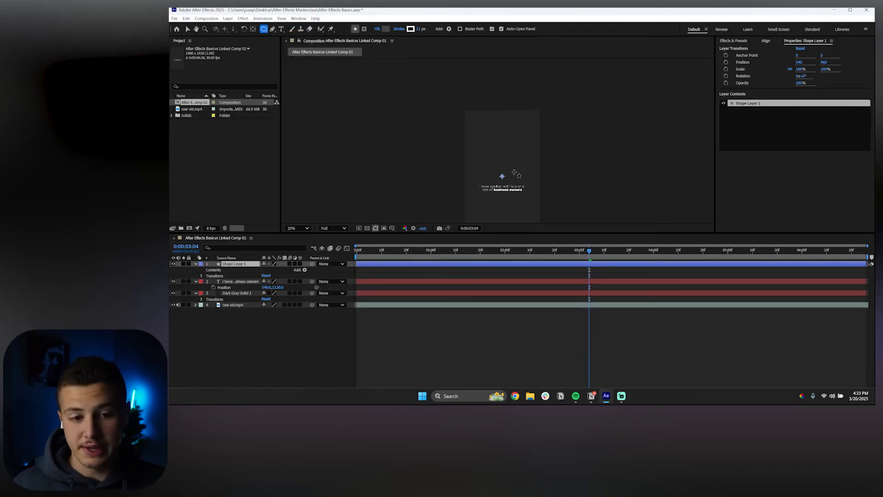
scroll(506, 164, up, 2)
drag(446, 130, 448, 134)
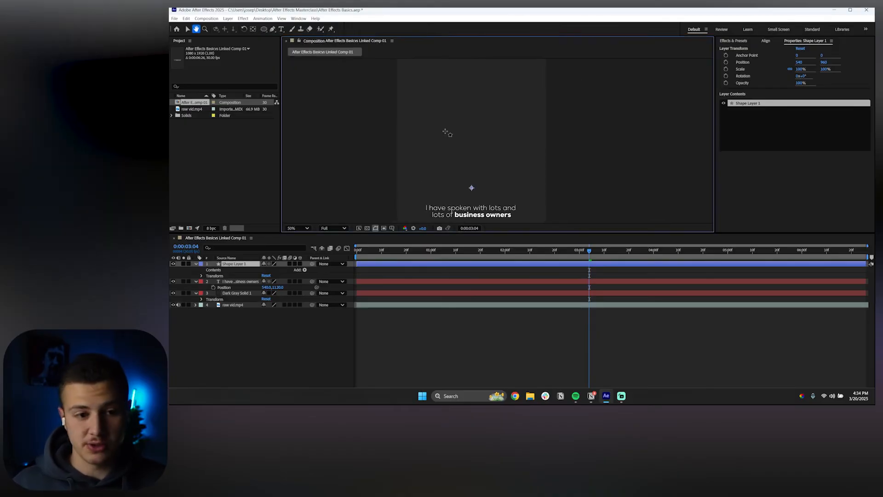
drag(419, 85, 471, 109)
key(ctrl+z)
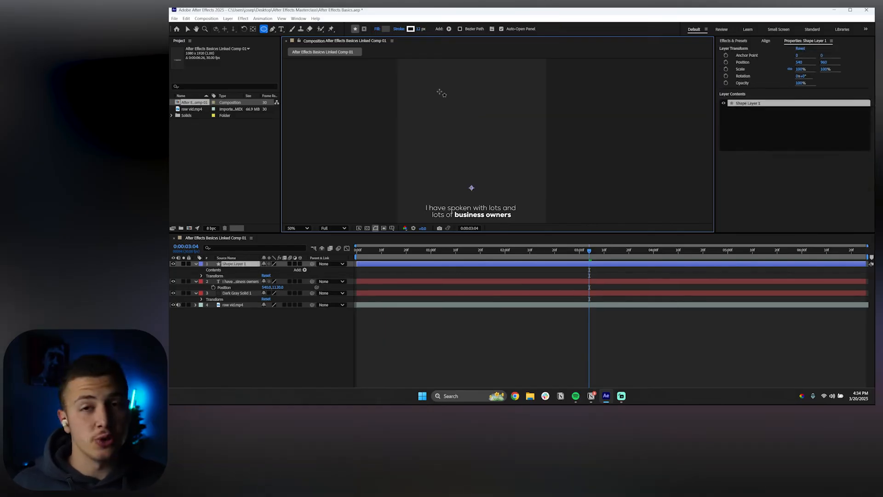
drag(426, 89, 505, 176)
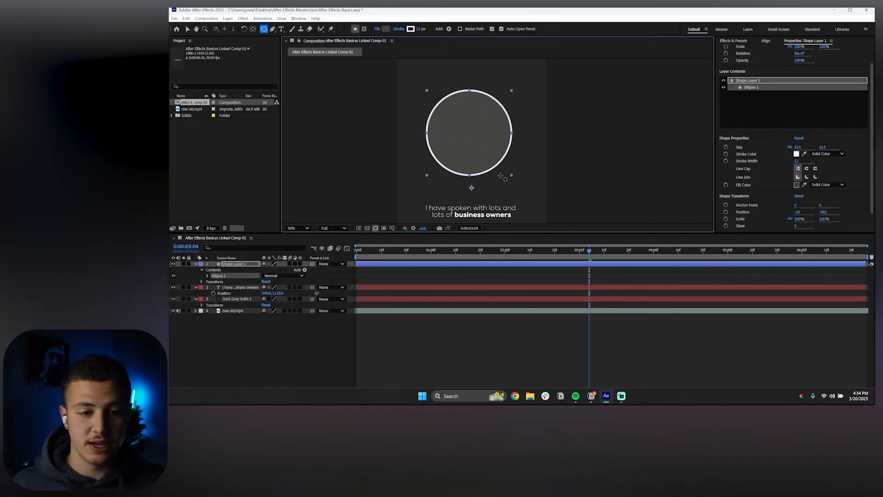
Step: Expand the circle's Stroke 1 settings, set its stroke width to 4, and clear the selection
click(207, 276)
click(214, 287)
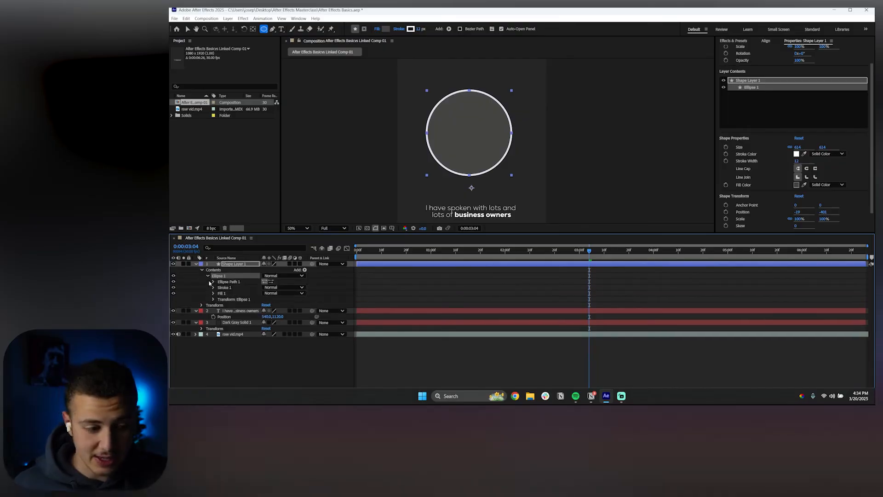
drag(267, 310, 263, 311)
click(302, 310)
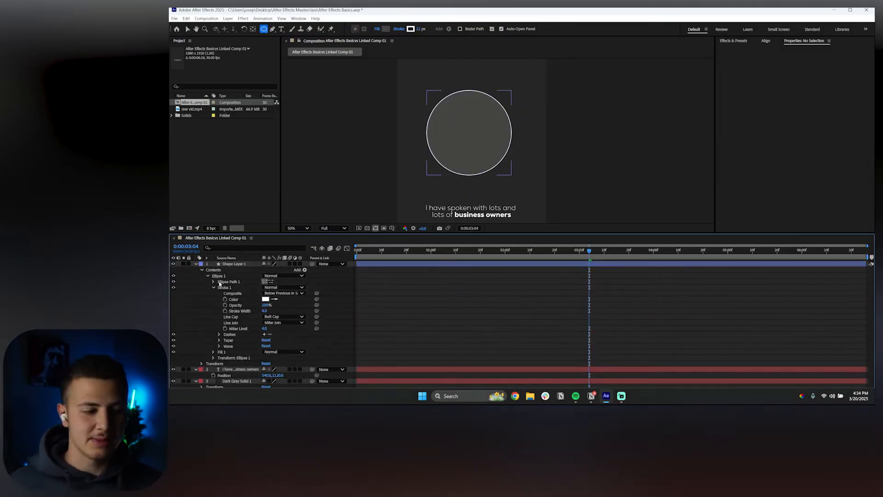
Step: Examine the circle's path, stroke and fill properties inside Ellipse 1, collapse each one, and clear the selection
click(225, 282)
click(213, 282)
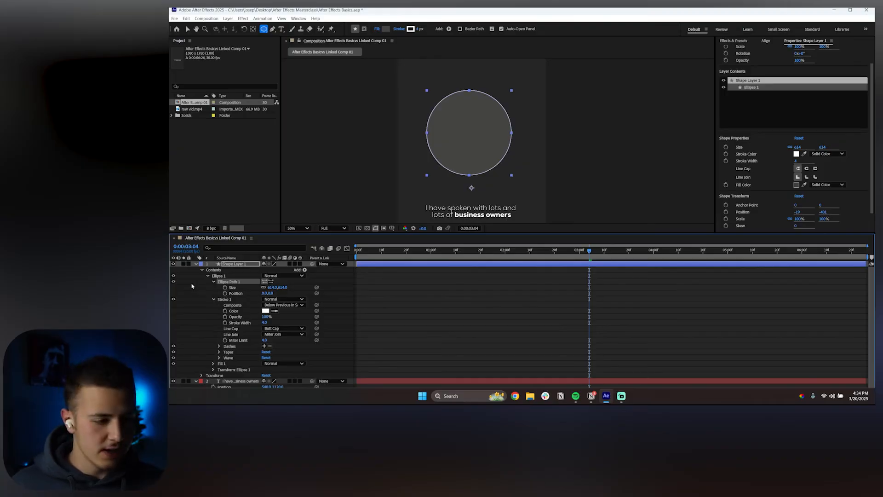
click(213, 282)
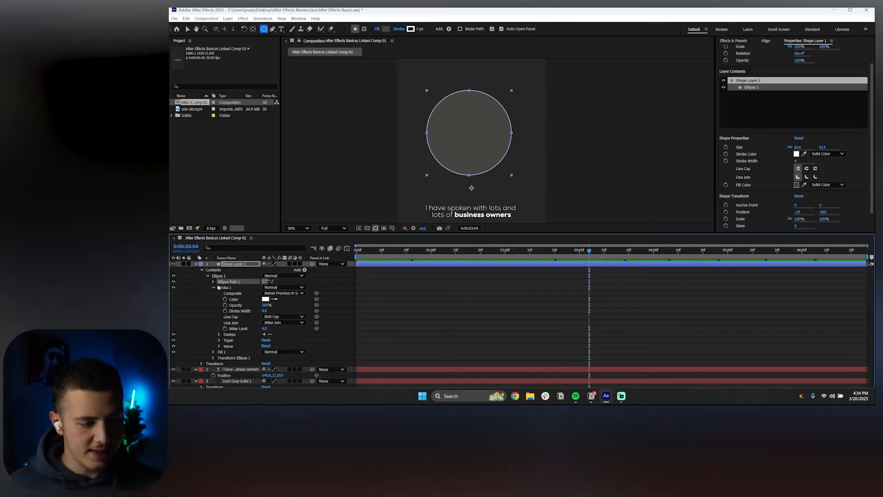
click(225, 287)
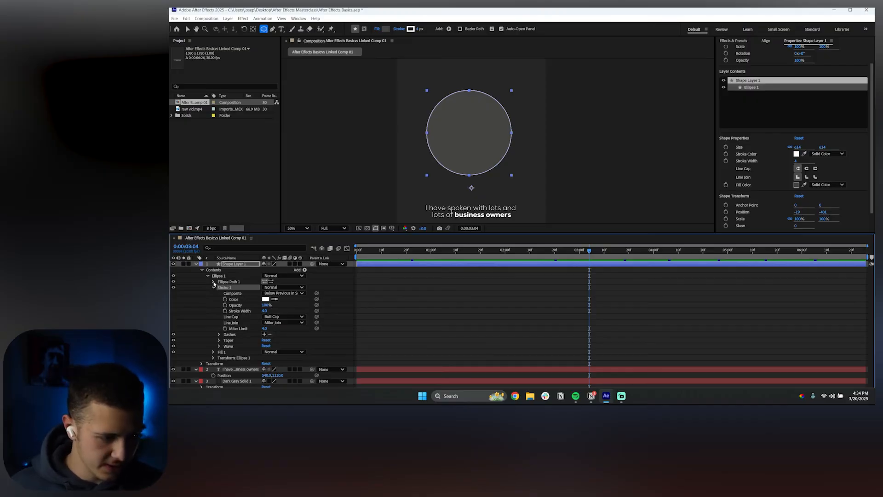
click(213, 288)
click(221, 294)
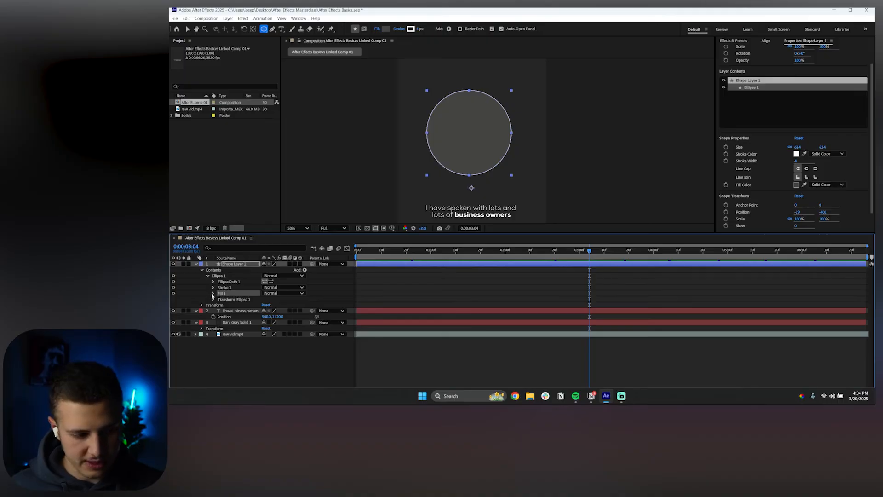
click(213, 293)
click(213, 294)
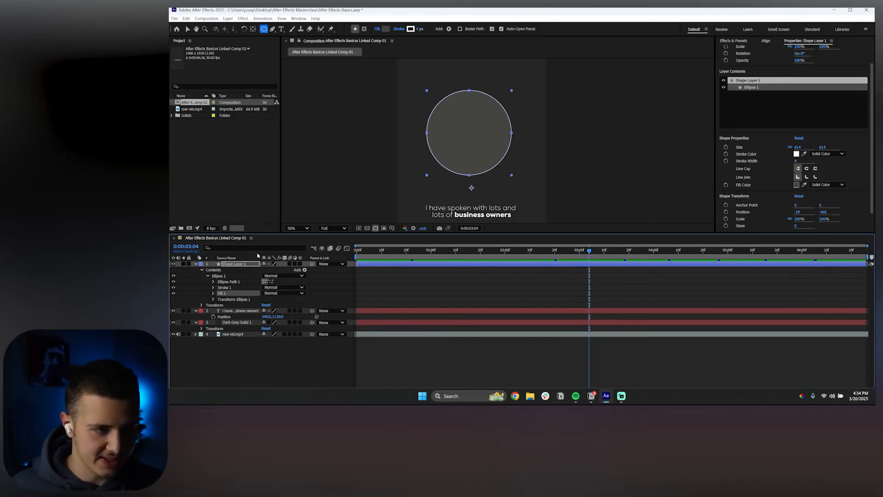
click(465, 292)
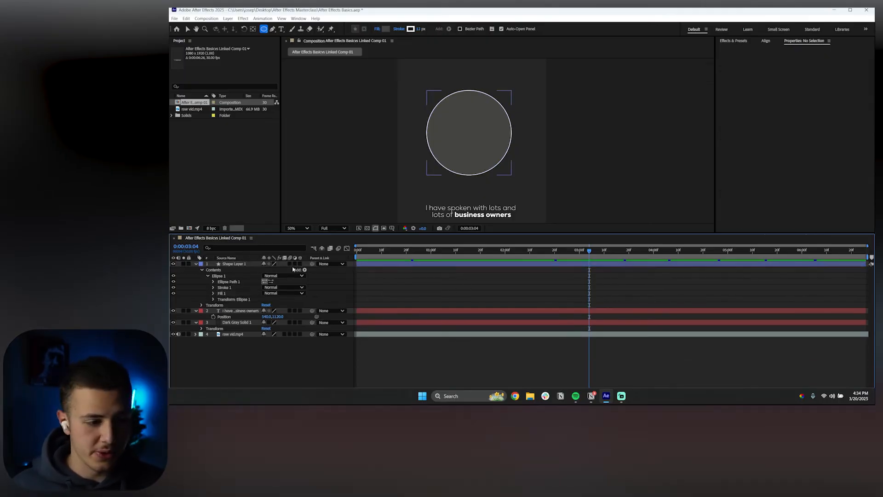
Step: Delete Ellipse 1 and draw a five-sided polygon with an outer radius of about 289 above the text, clearing the selection
click(219, 276)
key(Delete)
click(263, 29)
click(278, 52)
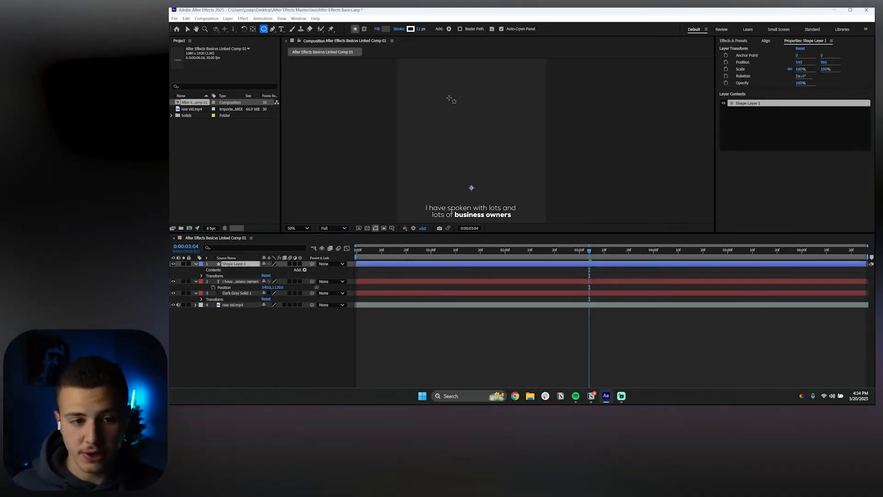
drag(416, 84, 503, 148)
key(ctrl+z)
click(435, 272)
scroll(438, 161, down, 1)
scroll(480, 169, up, 1)
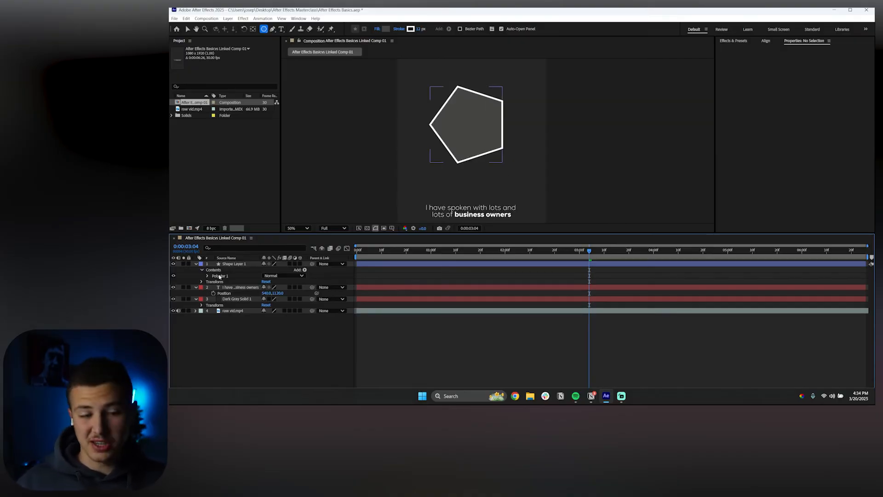
Step: Expand the polygon's path properties, set Points to 3 to make a triangle, and clear the selection
click(219, 276)
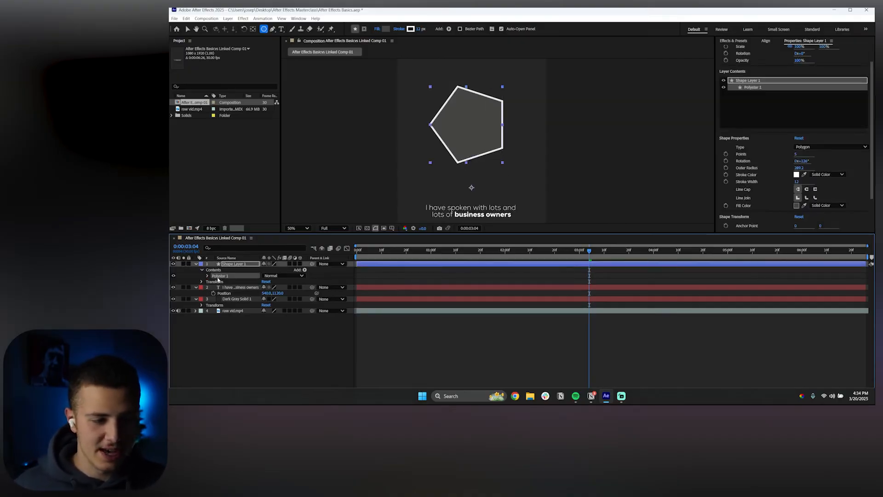
click(208, 276)
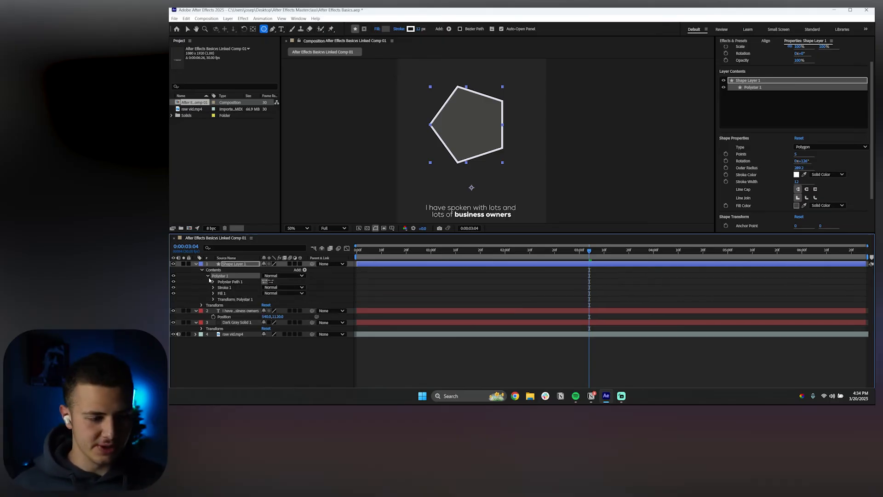
click(213, 282)
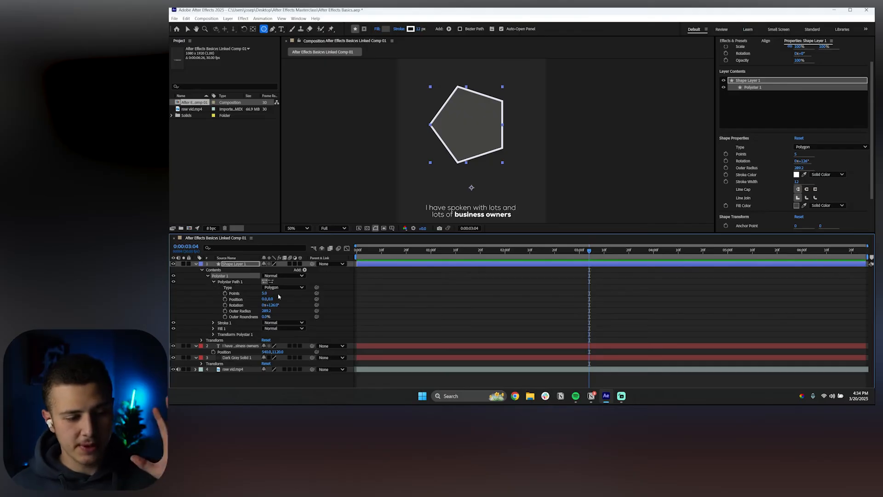
click(264, 293)
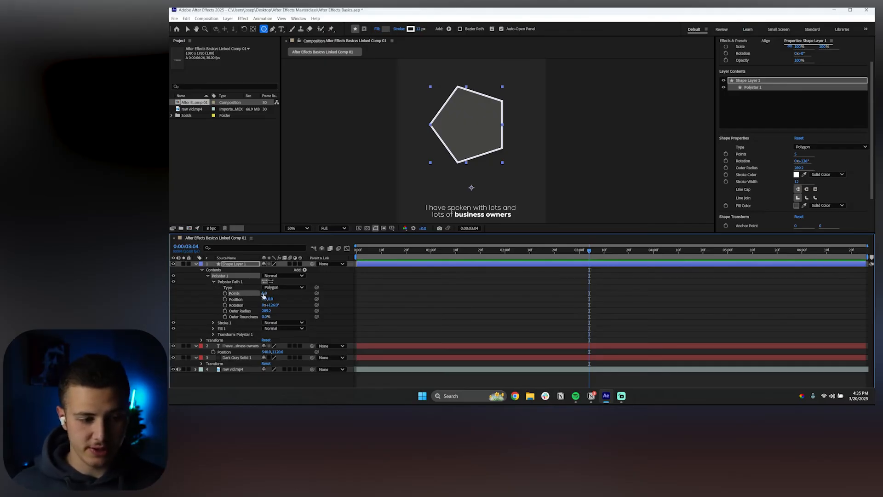
mouse_move(264, 295)
mouse_down()
mouse_move(316, 294)
mouse_move(261, 293)
mouse_up()
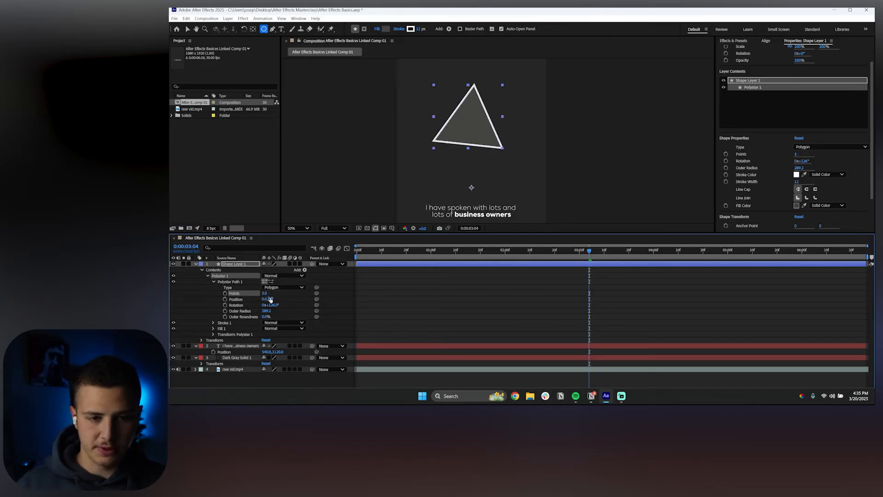
click(403, 291)
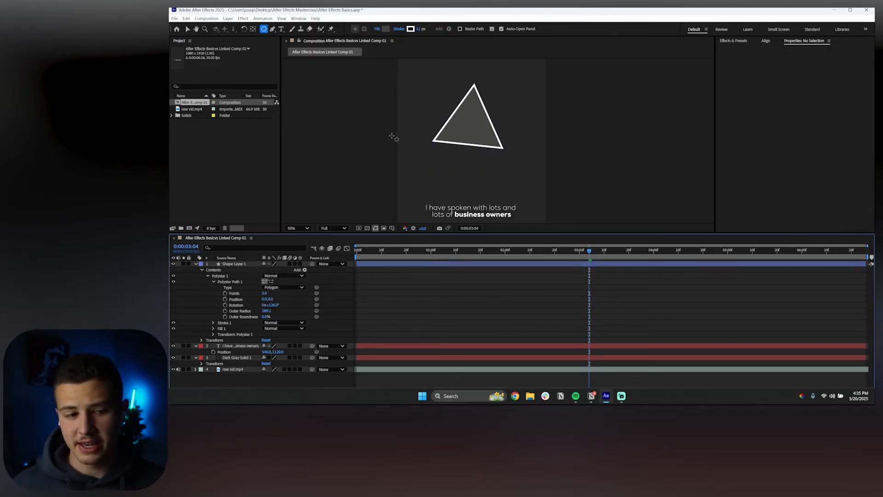
Step: Set the triangle's path rotation to 122°, and undo the trial change of its points to 7
drag(270, 300, 330, 321)
key(ctrl+z)
key(ctrl+z)
key(ctrl+z)
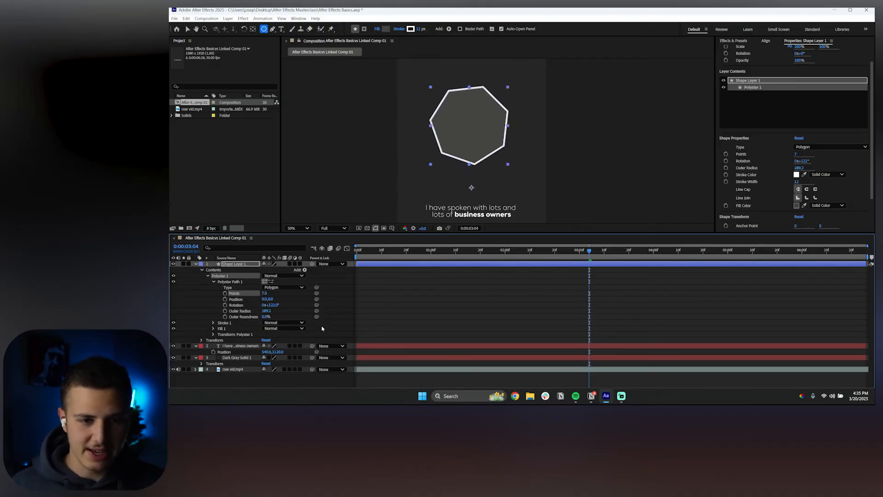
key(ctrl+z)
Step: Try an outer roundness of 725% on the triangle and a different layer scale, and undo both changes
click(248, 318)
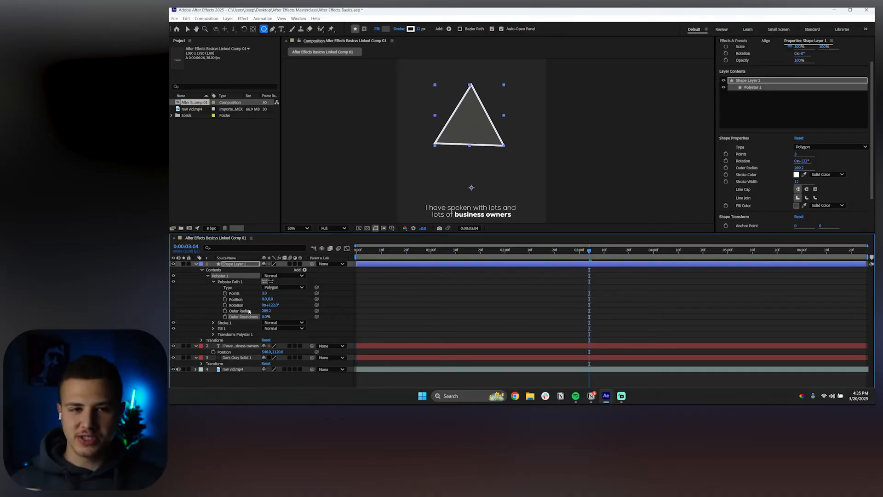
drag(266, 317, 511, 331)
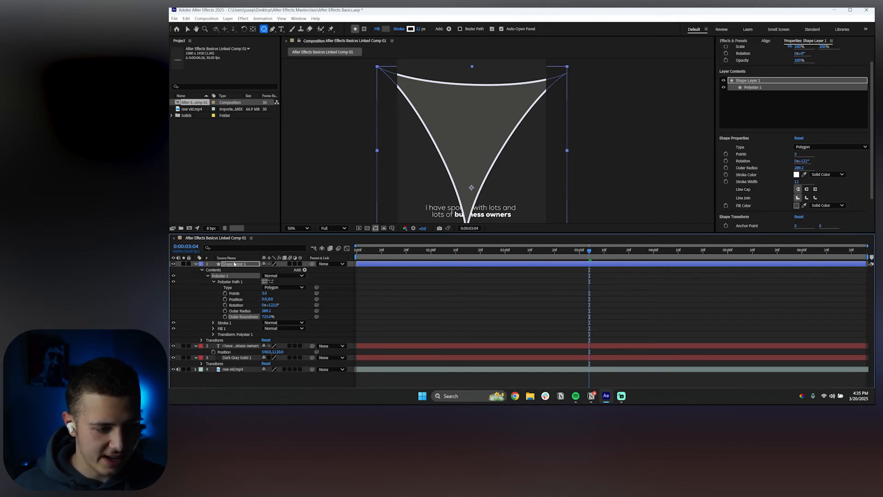
key(s)
drag(276, 270, 259, 269)
key(ctrl+z)
key(ctrl+z)
key(ctrl+z)
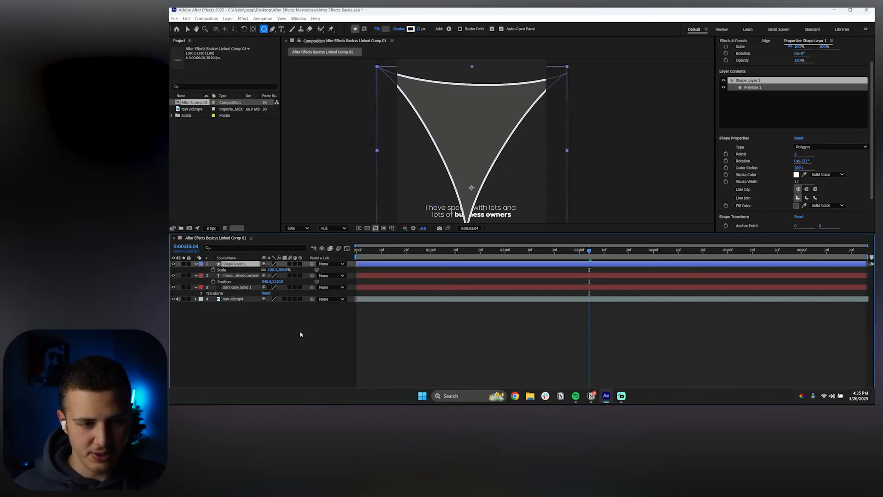
Step: Examine the stroke, fill and group transform properties inside the triangle's Polystar 1 group, and collapse each one
click(197, 264)
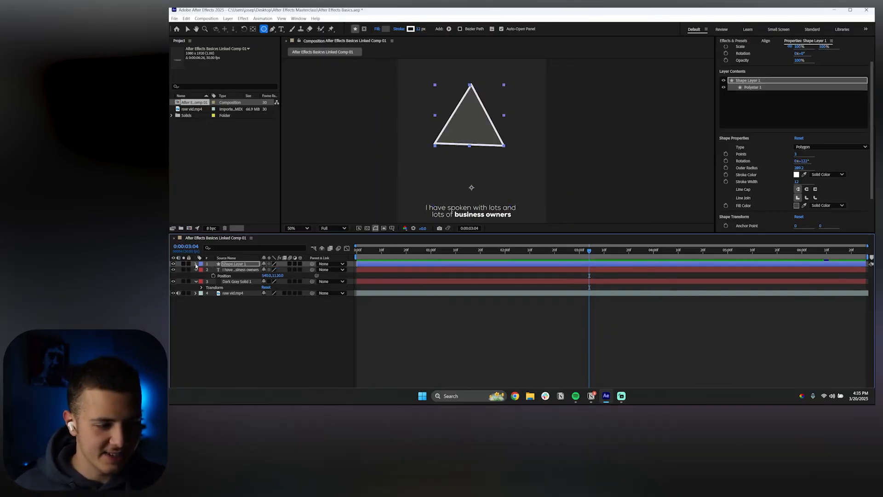
click(196, 264)
click(201, 276)
click(201, 269)
click(208, 276)
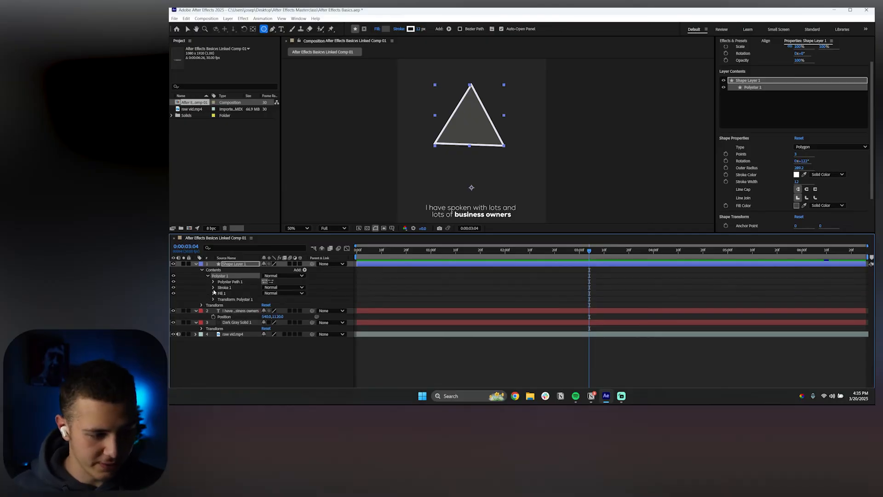
click(213, 288)
click(213, 288)
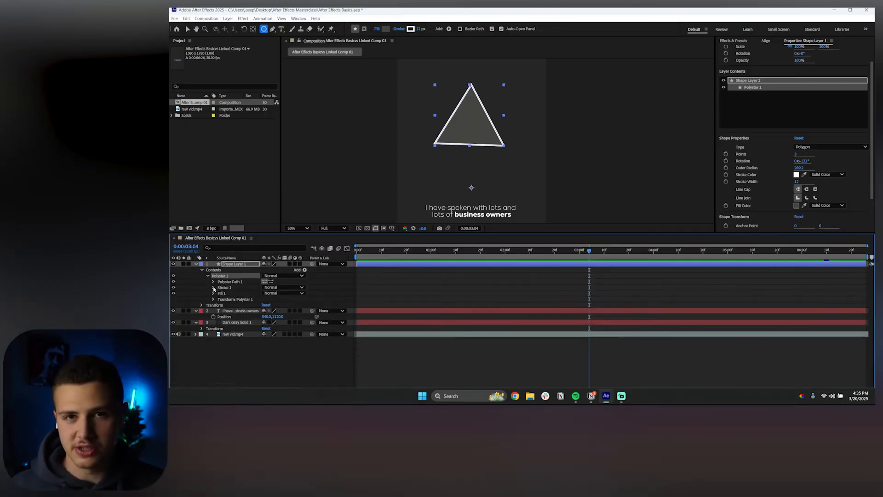
click(213, 293)
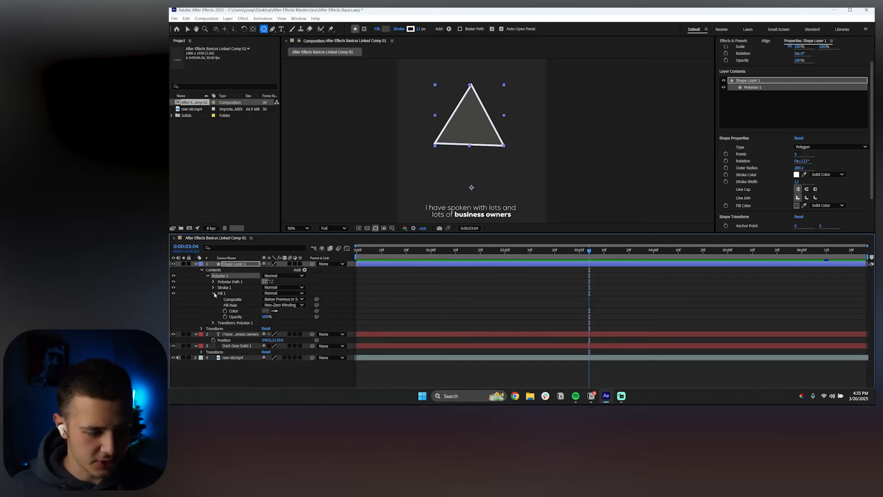
click(213, 294)
click(213, 300)
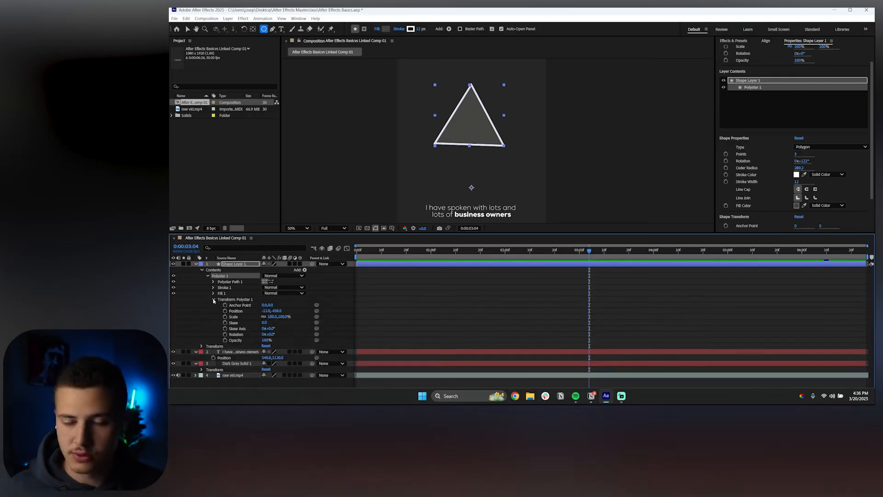
click(214, 299)
click(227, 288)
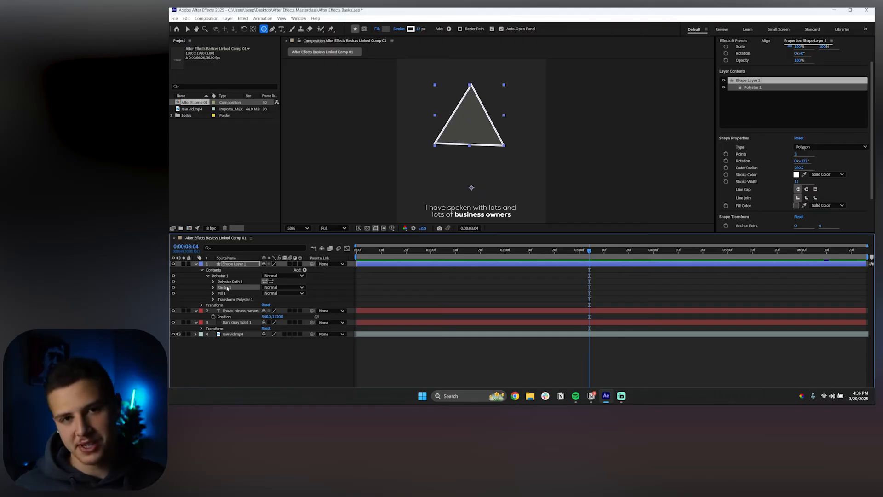
Step: Delete the triangle's Polystar 1 group and draw a five-pointed star with an outer radius of about 197 above the text
click(220, 275)
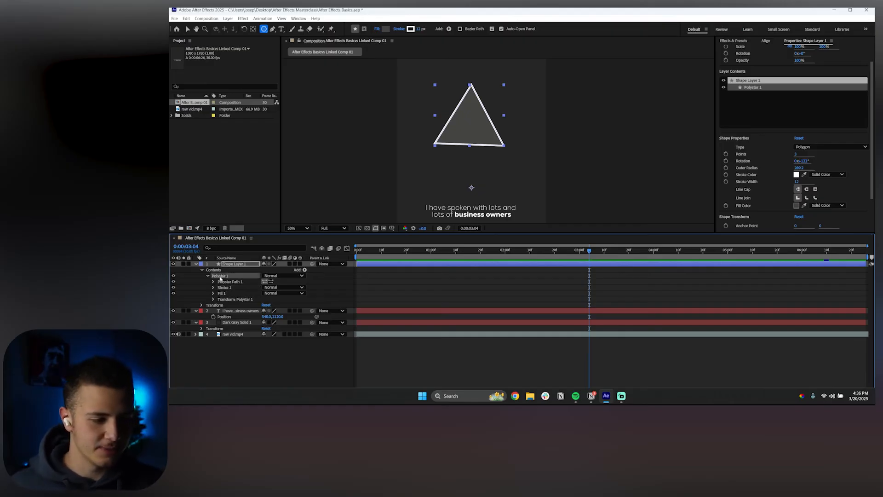
key(Delete)
drag(263, 29, 283, 59)
drag(445, 110, 464, 128)
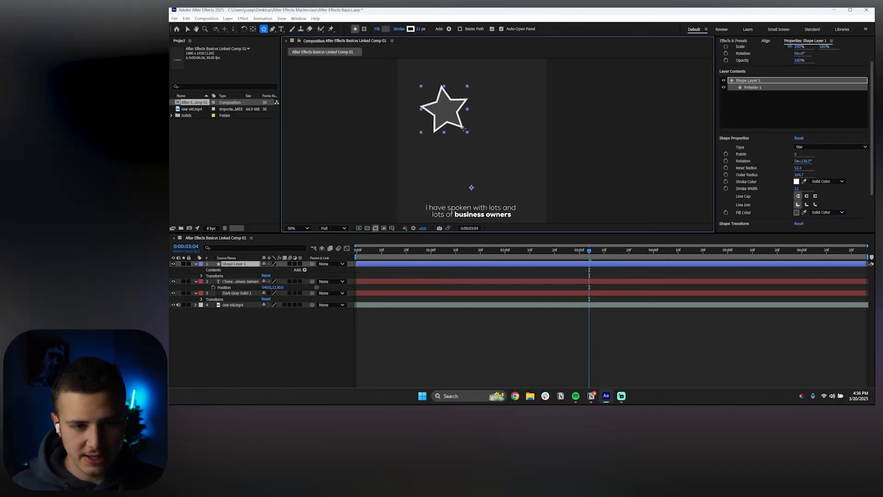
Step: Expand the star's Polystar Path 1 properties and set its points to 8
click(207, 276)
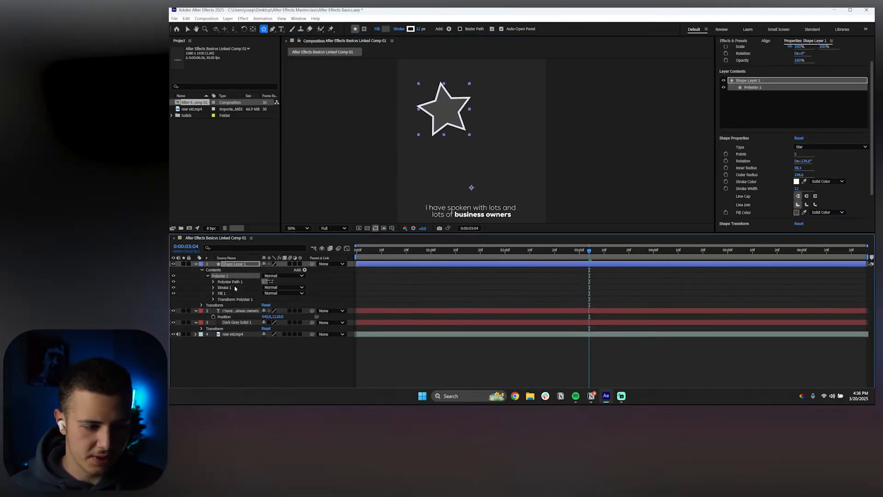
click(212, 281)
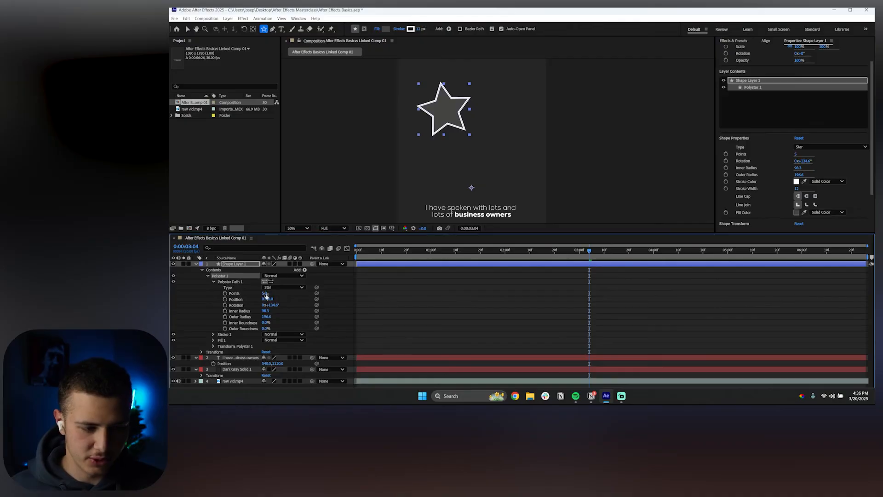
mouse_move(264, 293)
mouse_down()
mouse_move(272, 293)
mouse_move(263, 293)
mouse_up()
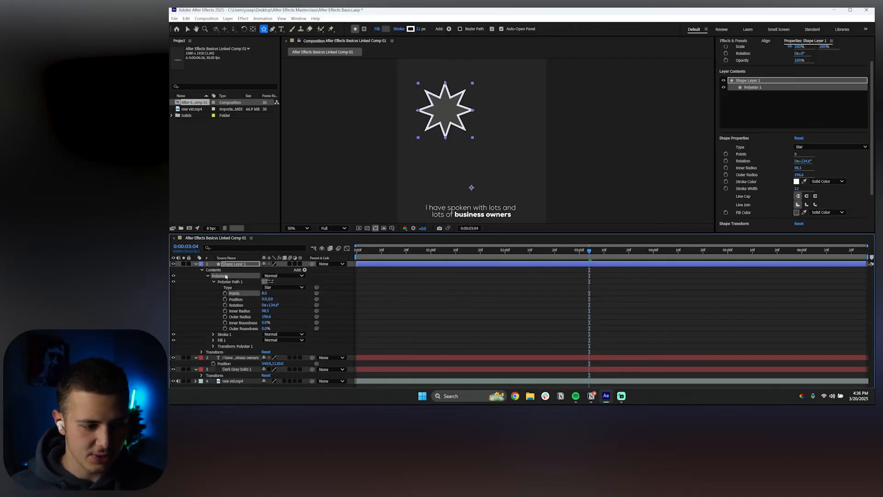
Step: Delete the star's Polystar 1 group and draw a closed, irregular five-vertex shape above the text with the Pen tool
key(Delete)
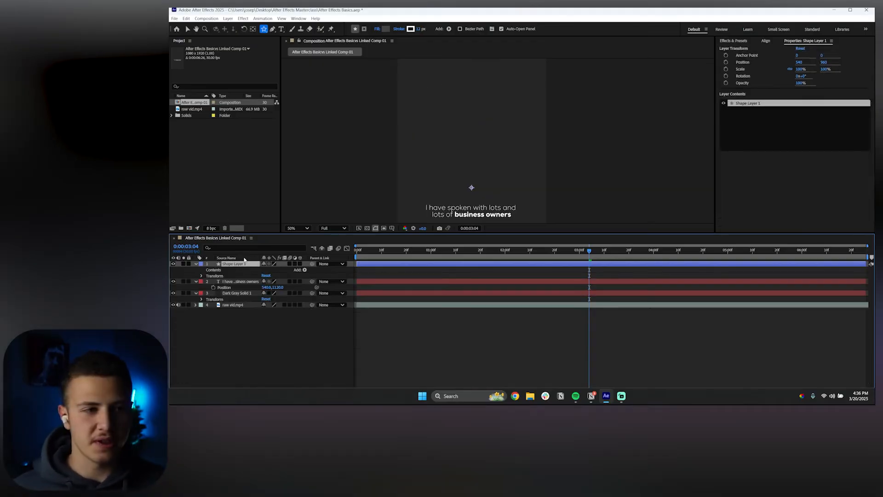
click(272, 29)
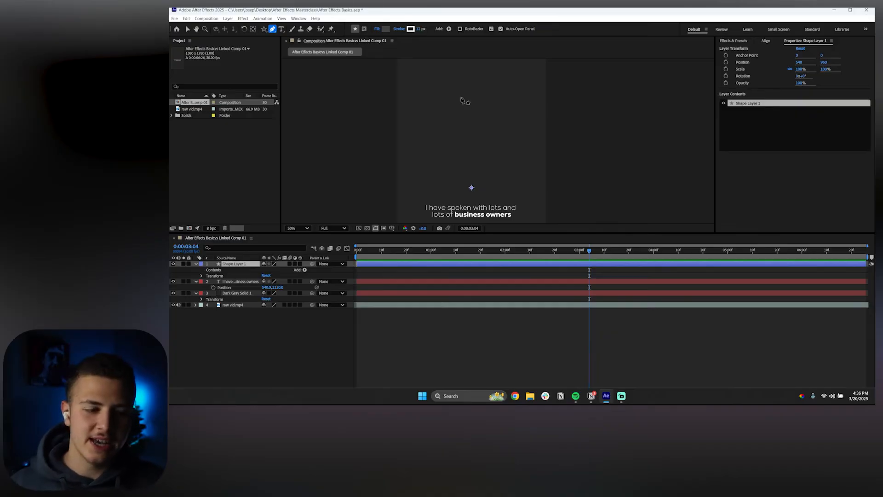
click(429, 84)
click(529, 123)
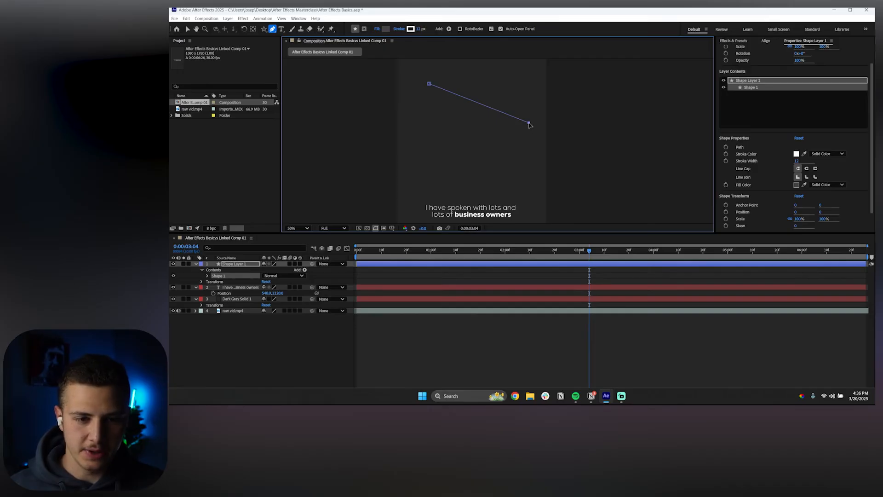
click(515, 171)
click(437, 108)
click(413, 114)
click(429, 83)
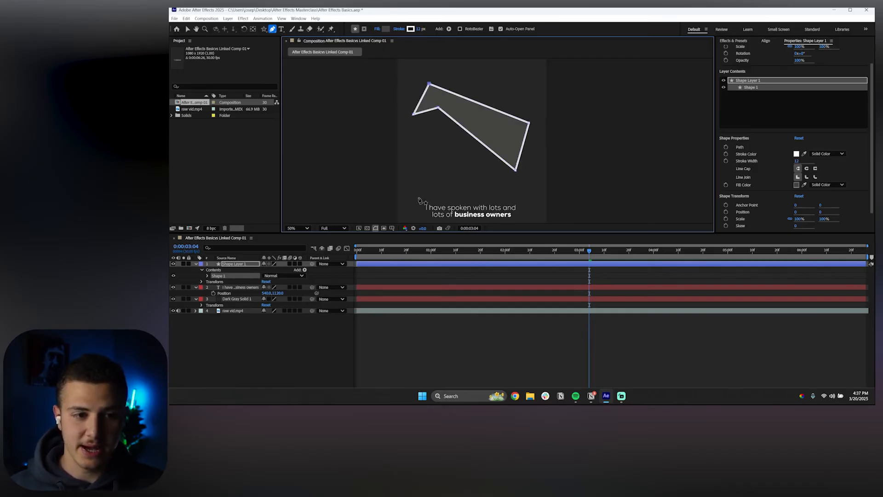
click(311, 335)
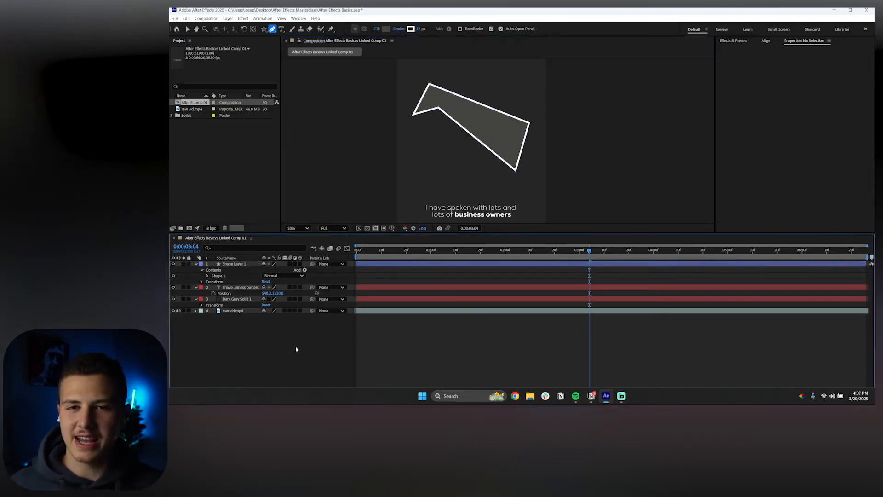
Step: Expand Shape 1's path and move its inner vertex down and left with the Selection tool, giving the shape a convex five-sided outline
click(211, 270)
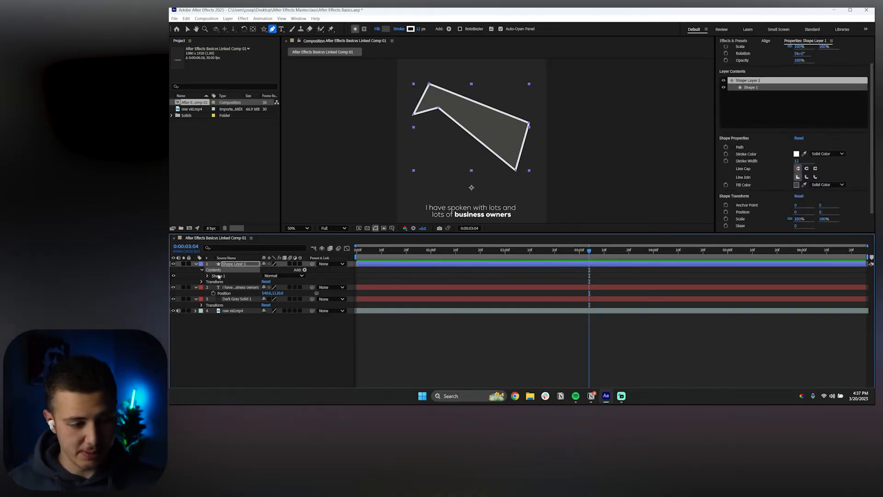
click(207, 276)
click(207, 276)
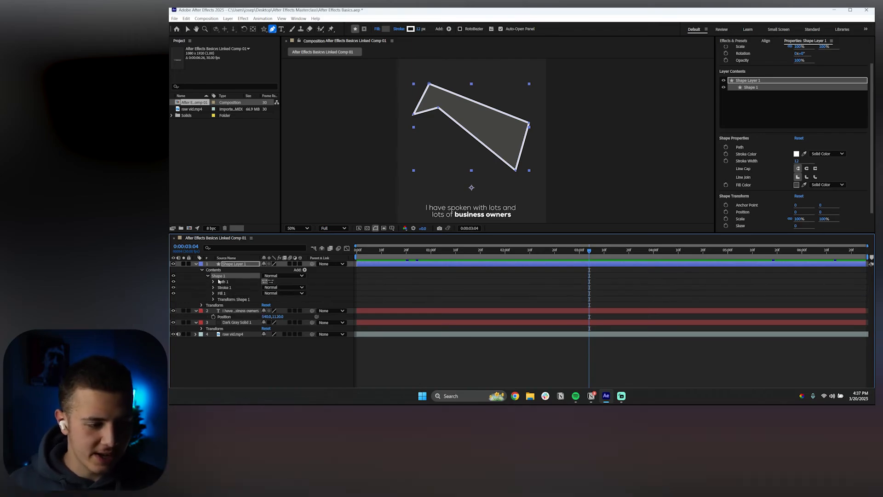
click(215, 281)
click(213, 281)
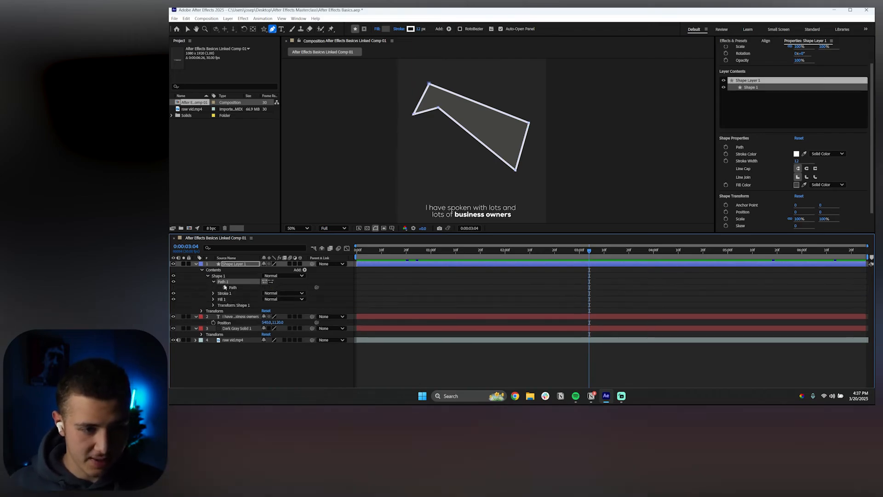
click(188, 30)
drag(438, 107, 416, 164)
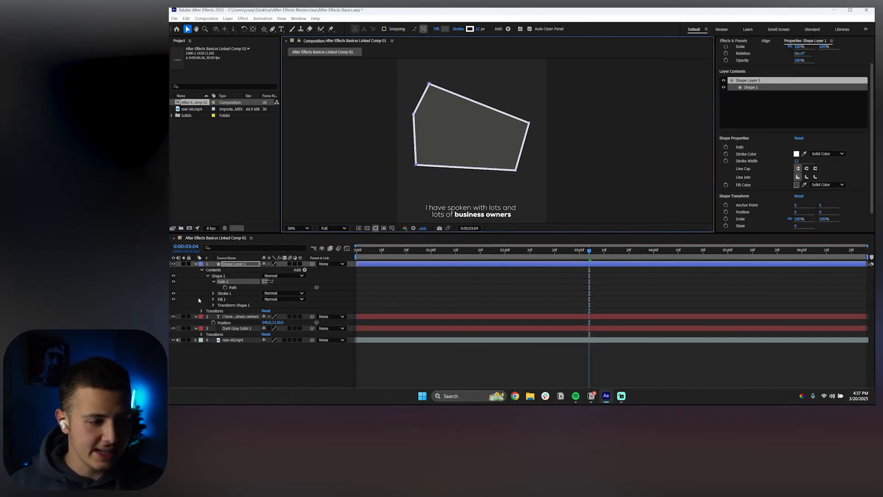
Step: Examine the Stroke 1 and Fill 1 properties of the drawn shape, collapsing each one
click(214, 281)
click(213, 288)
click(234, 288)
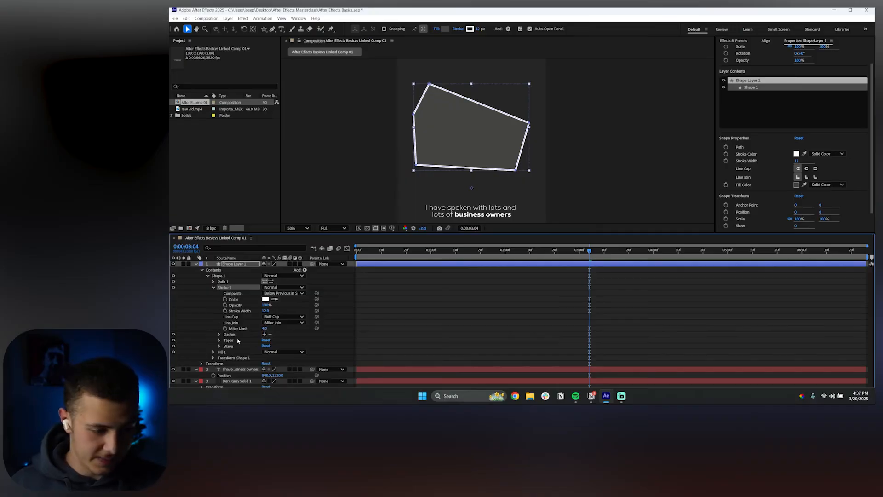
click(213, 287)
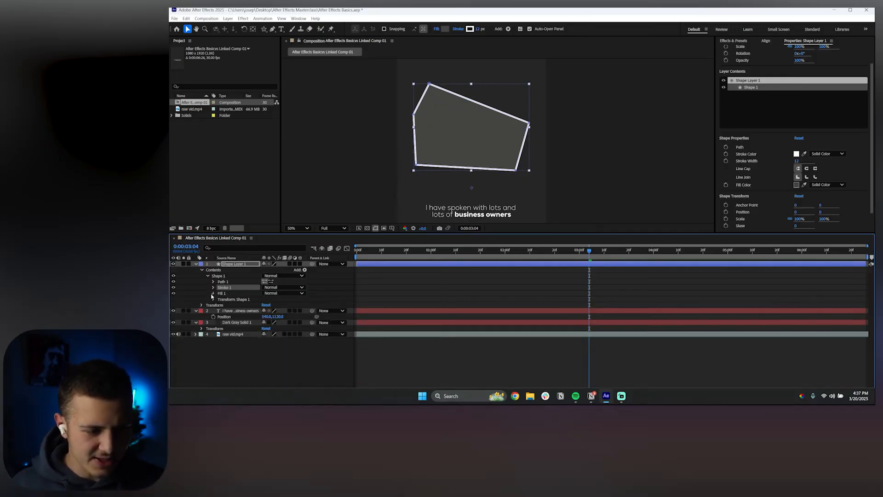
click(213, 293)
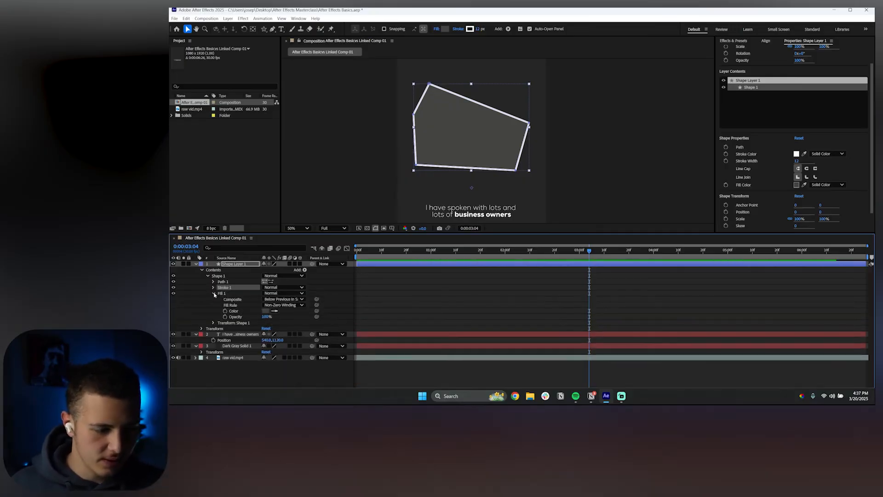
click(214, 293)
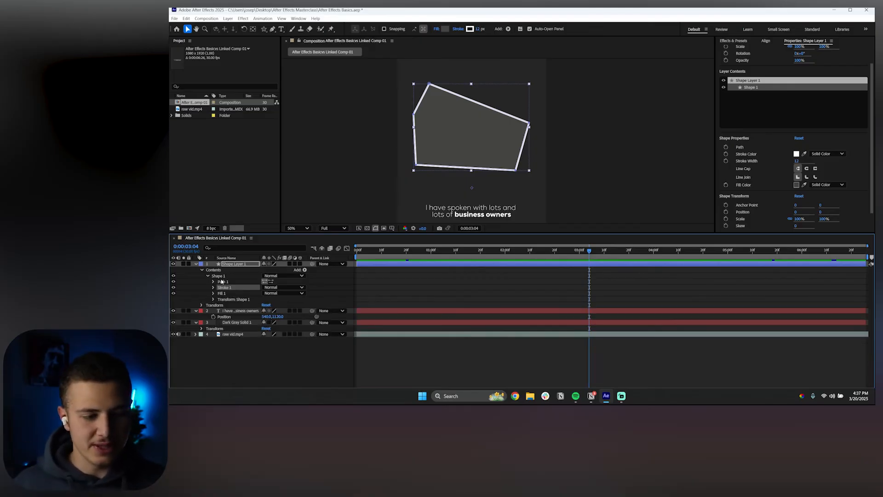
Step: Add a vertex on the short upper-left edge of Path 1 with the Add Vertex tool and try moving it outward
click(221, 281)
click(213, 281)
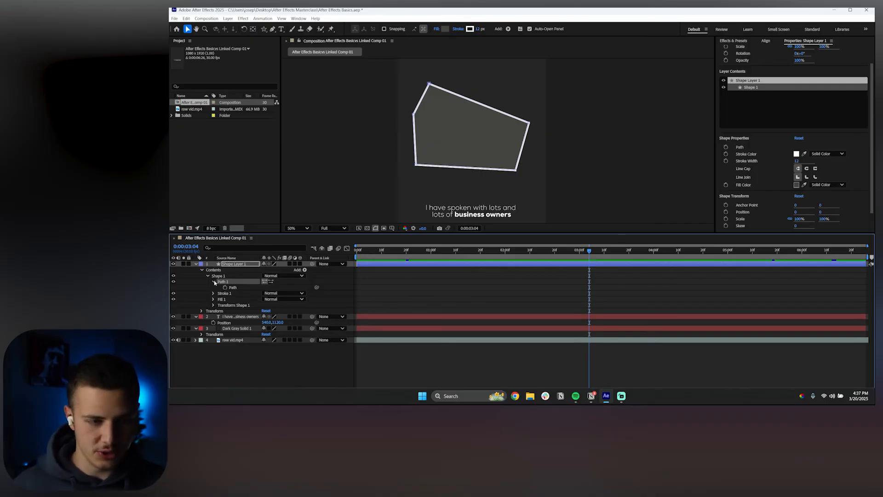
click(272, 29)
click(292, 36)
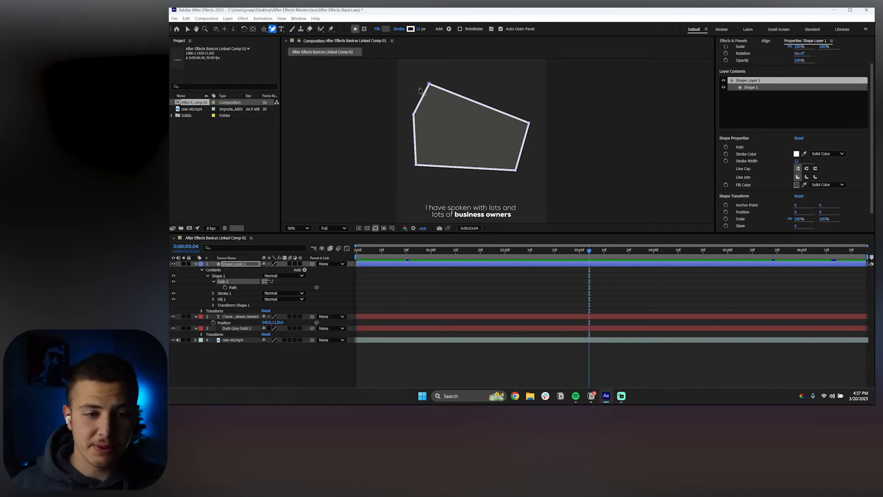
click(423, 99)
mouse_move(423, 97)
mouse_down()
mouse_move(439, 118)
mouse_move(463, 104)
mouse_move(450, 88)
mouse_move(422, 96)
mouse_up()
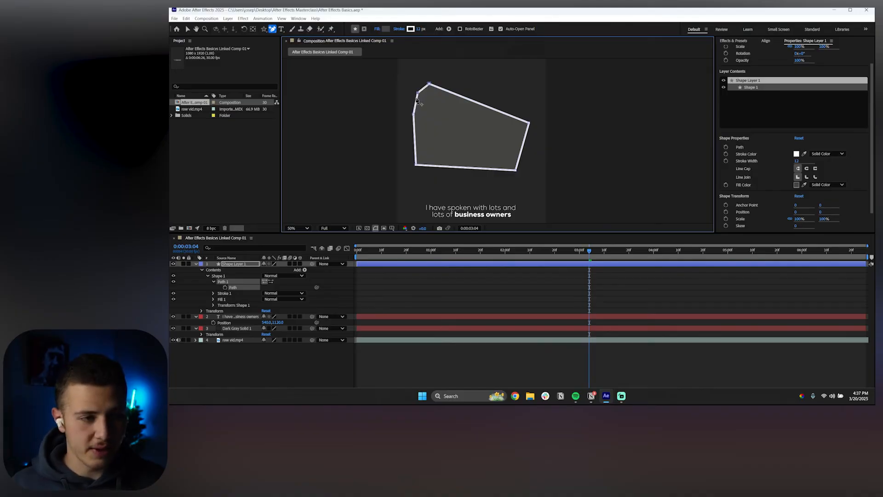
Step: Remove the path's bottom-left vertex and the added upper-left edge vertex with the Delete Vertex tool
click(271, 30)
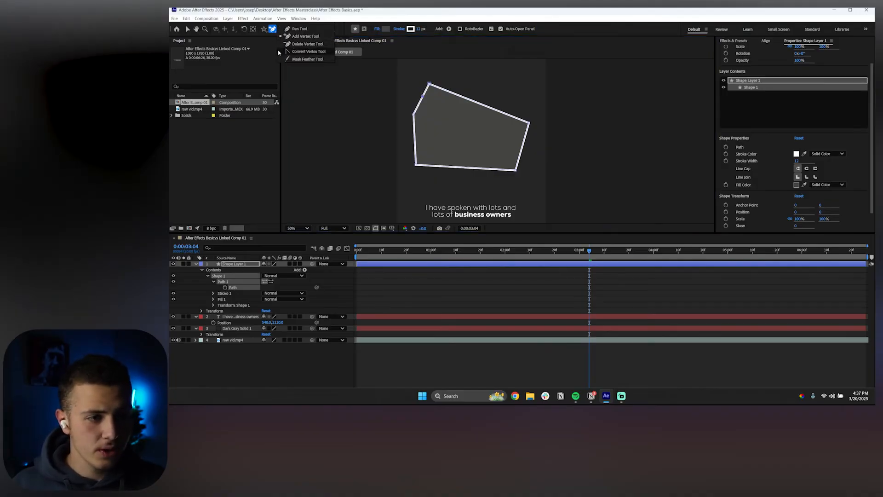
click(296, 44)
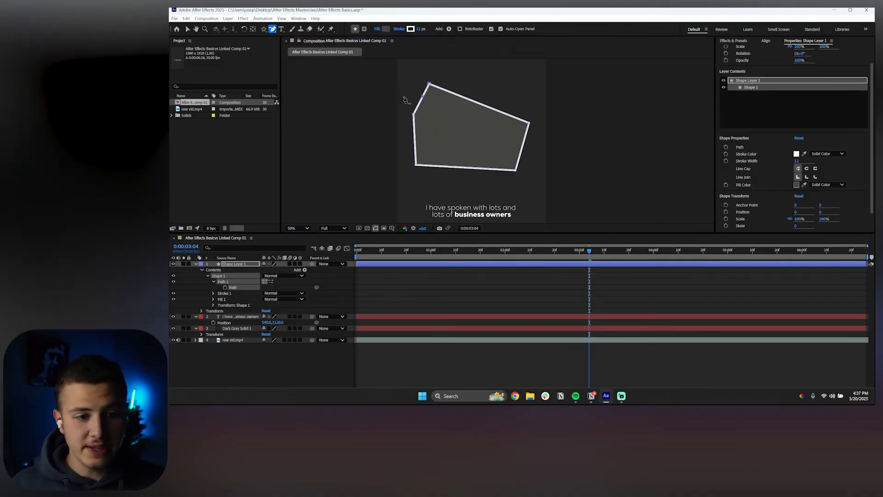
click(416, 165)
click(422, 96)
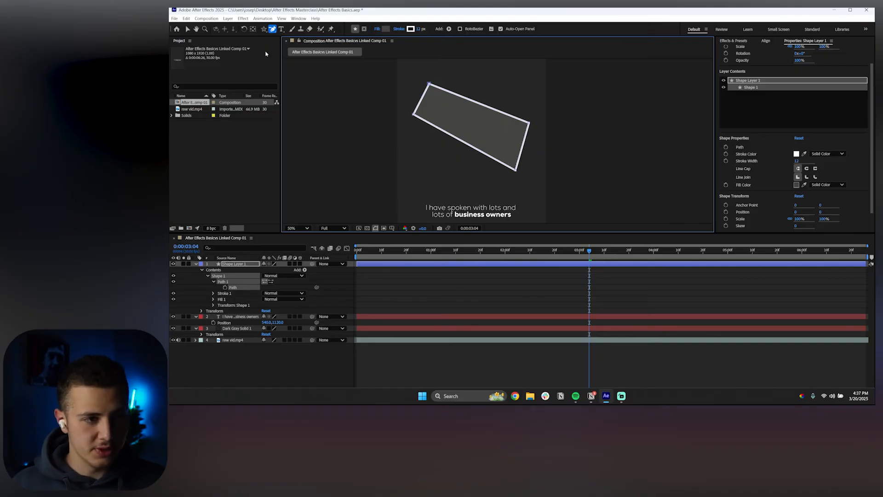
Step: Try curving the path's lower-left corner with the Convert Vertex tool, and undo the curve
click(272, 29)
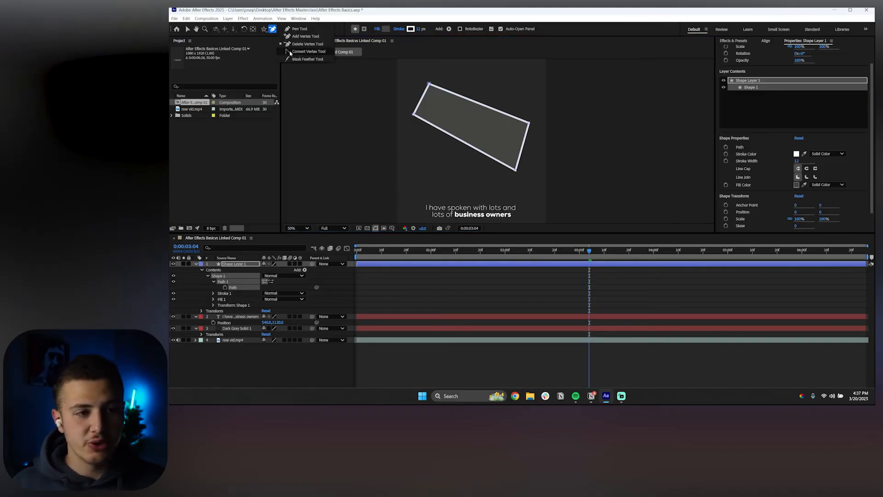
click(290, 52)
drag(413, 116, 422, 136)
key(ctrl+z)
Step: Return to the Pen tool, try converting the path's topmost corner into a curve, and undo it
click(272, 28)
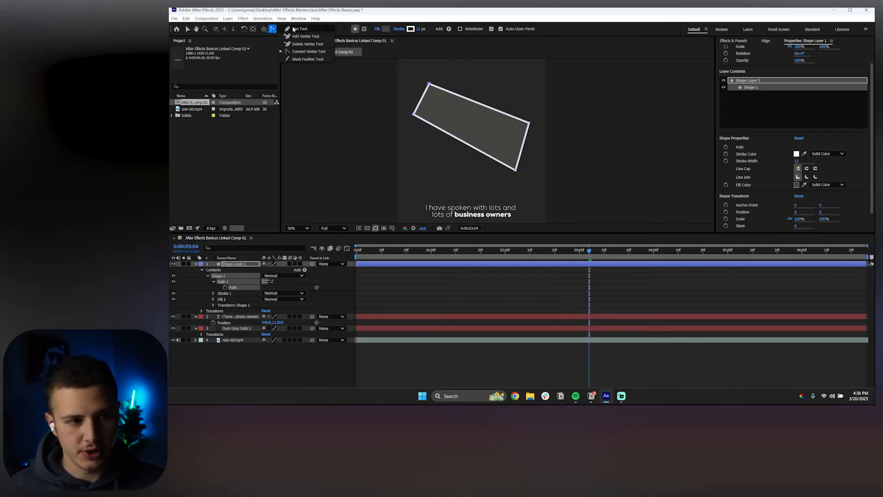
click(294, 29)
click(272, 29)
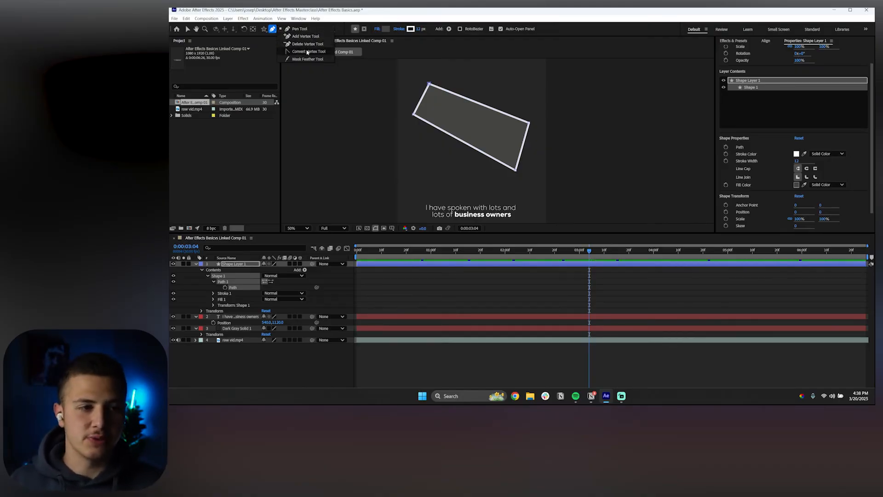
click(306, 51)
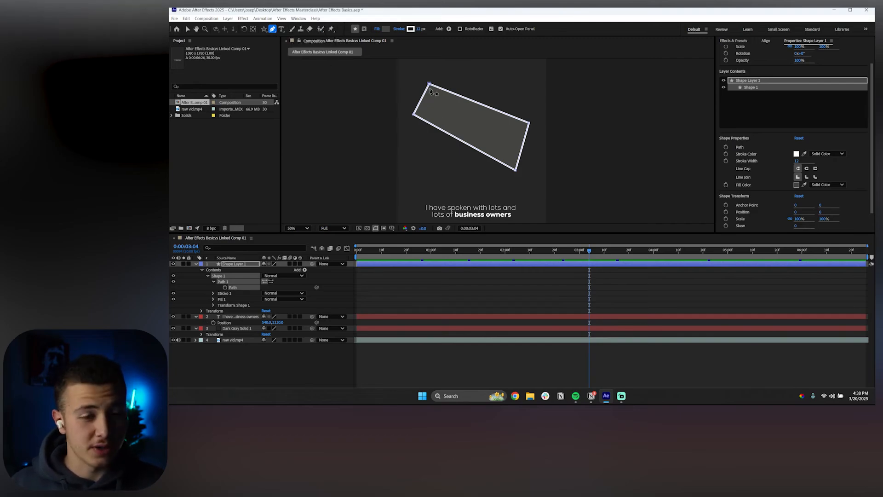
drag(430, 85, 411, 104)
key(ctrl+z)
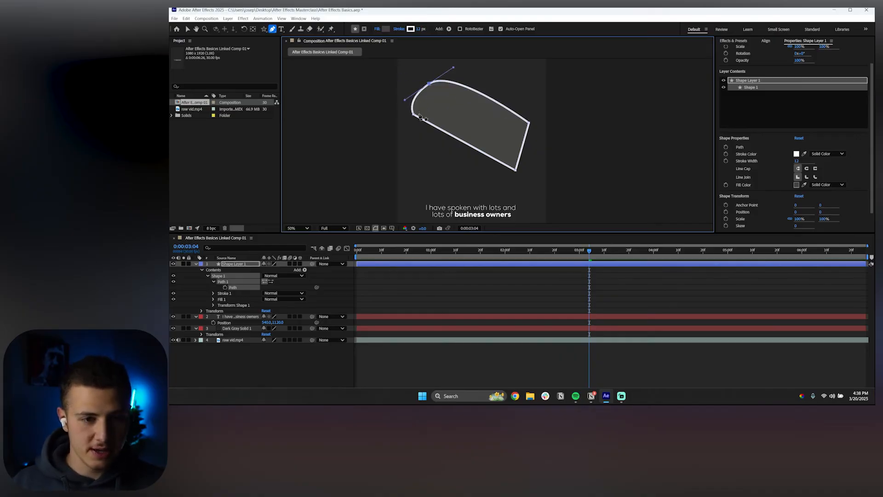
key(ctrl+z)
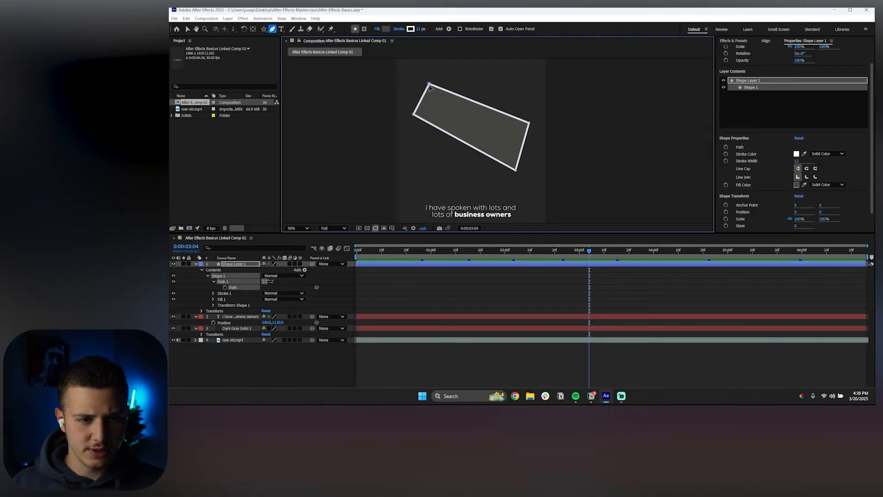
Step: Move the path's topmost vertex slightly inward, and undo a trial edit of the lower-left vertex
mouse_move(430, 86)
mouse_down()
mouse_move(460, 97)
mouse_move(432, 92)
mouse_up()
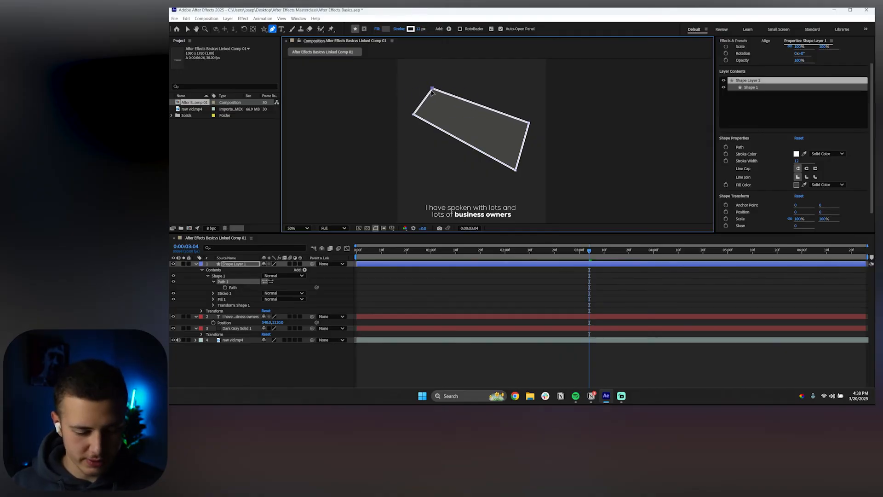
ctrl+click(413, 116)
key(ctrl+z)
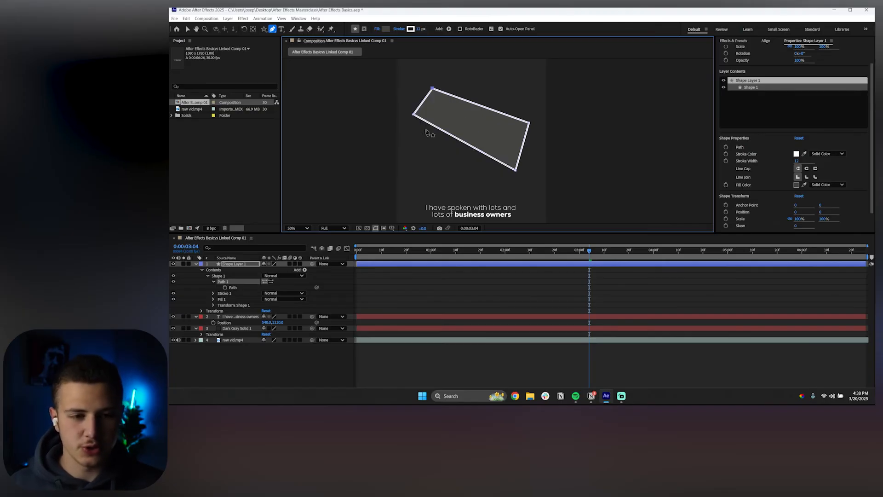
Step: Delete Shape Layer 1 from the composition
mouse_move(273, 29)
mouse_down()
mouse_move(286, 51)
mouse_move(290, 30)
mouse_up()
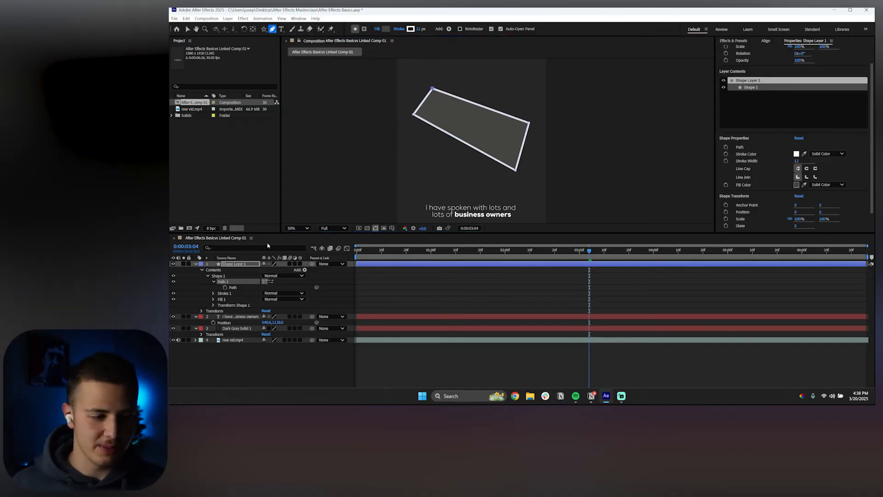
click(245, 267)
key(Delete)
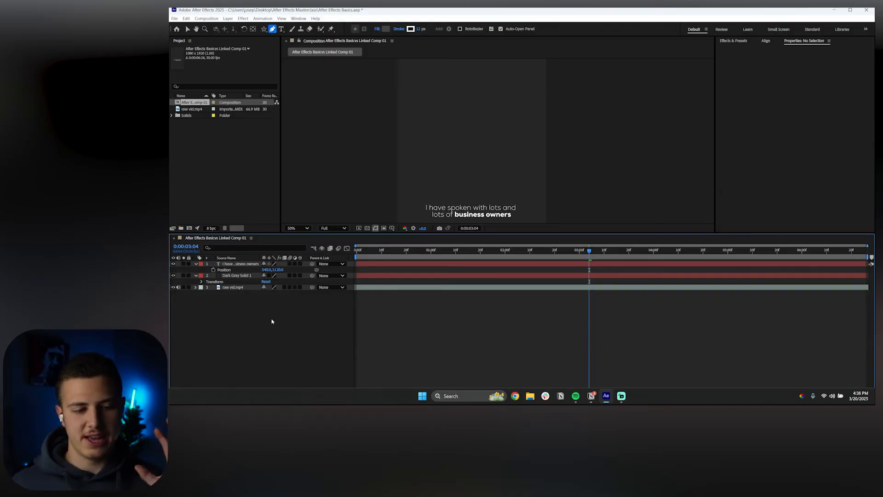
Step: Fit the whole composition in the viewer and create a new empty shape layer
click(296, 228)
click(297, 240)
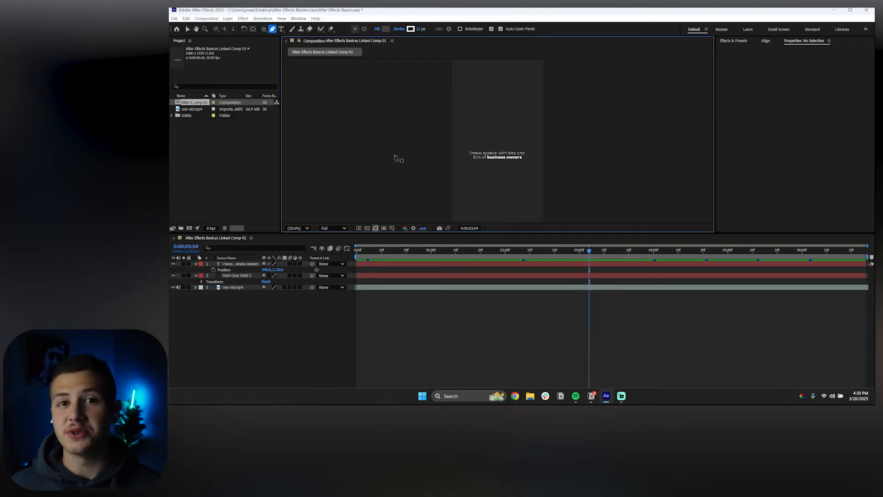
right_click(232, 326)
mouse_move(285, 246)
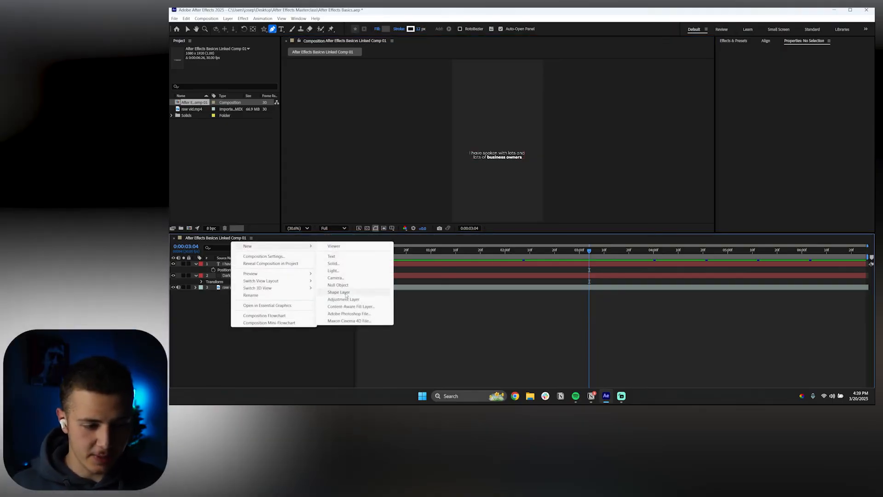
click(346, 292)
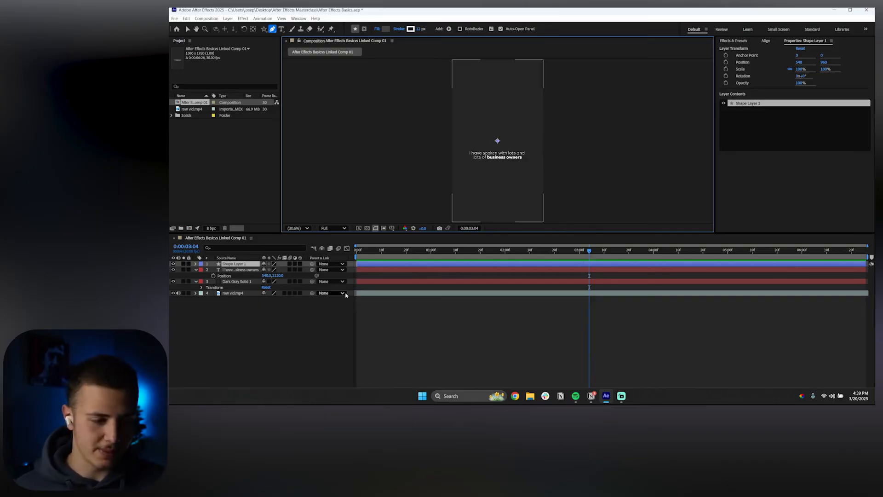
Step: Draw a nearly square rectangle about 372 by 366 px at the top of the composition inside Shape Layer 1
click(257, 265)
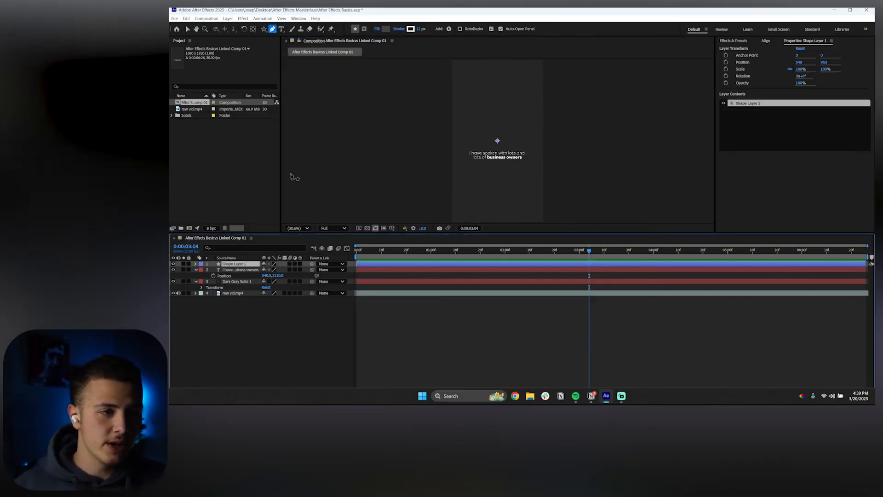
click(274, 29)
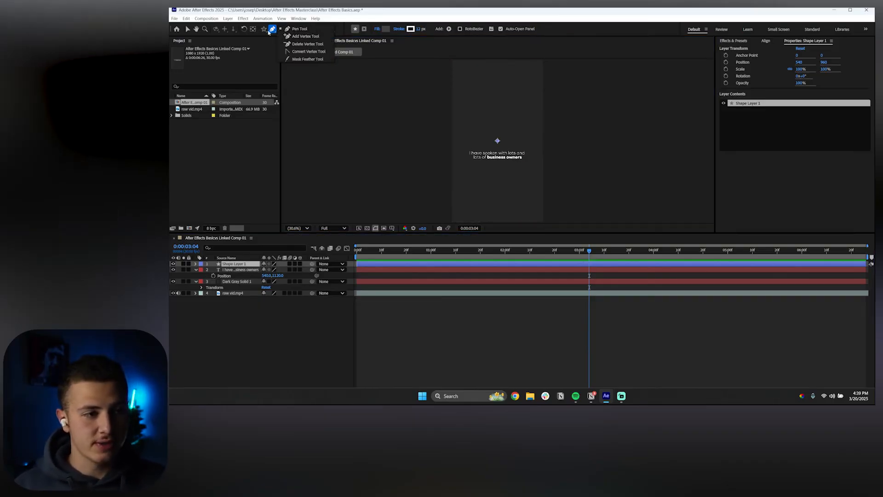
click(265, 29)
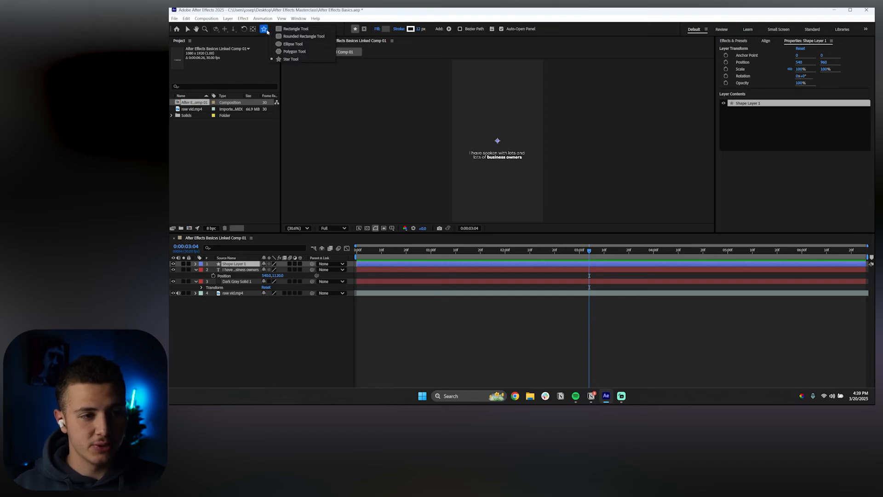
click(292, 29)
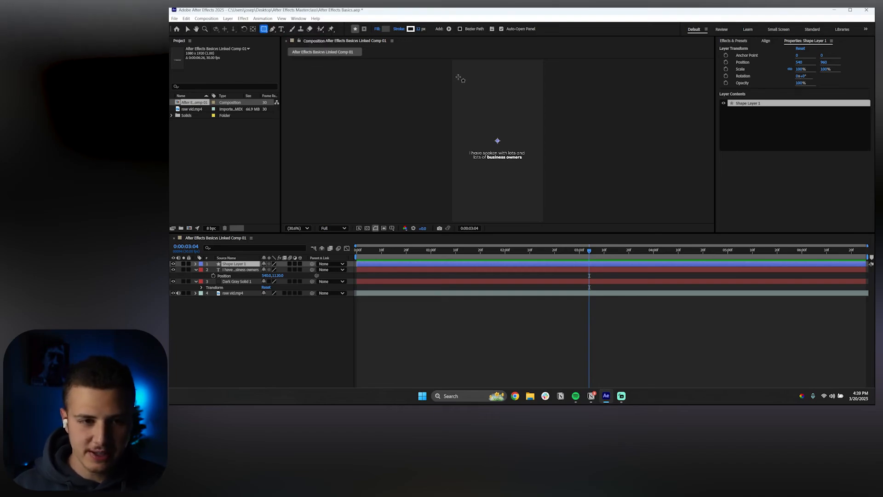
drag(482, 61, 514, 94)
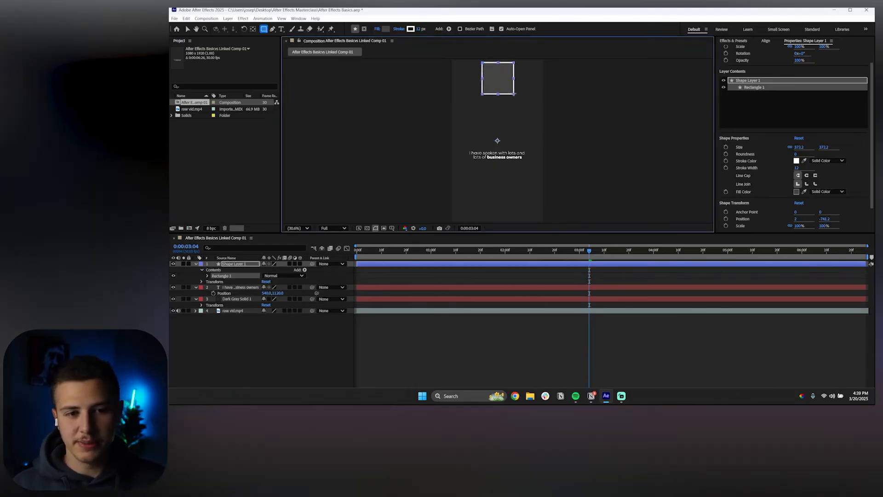
click(239, 344)
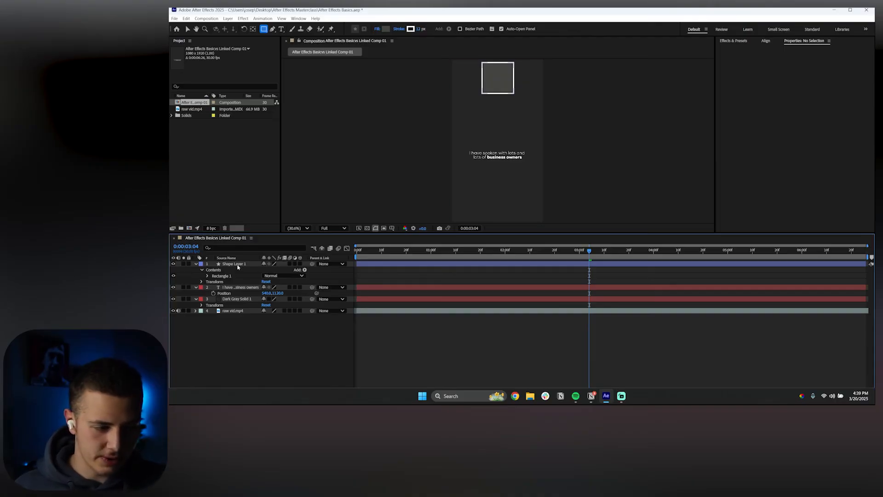
Step: Round the rectangle's corners by raising its path roundness to about 48
click(222, 274)
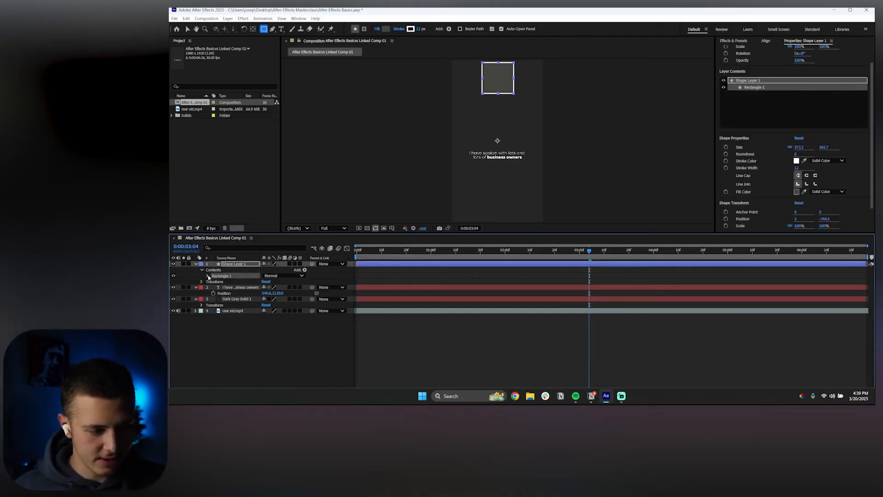
click(208, 276)
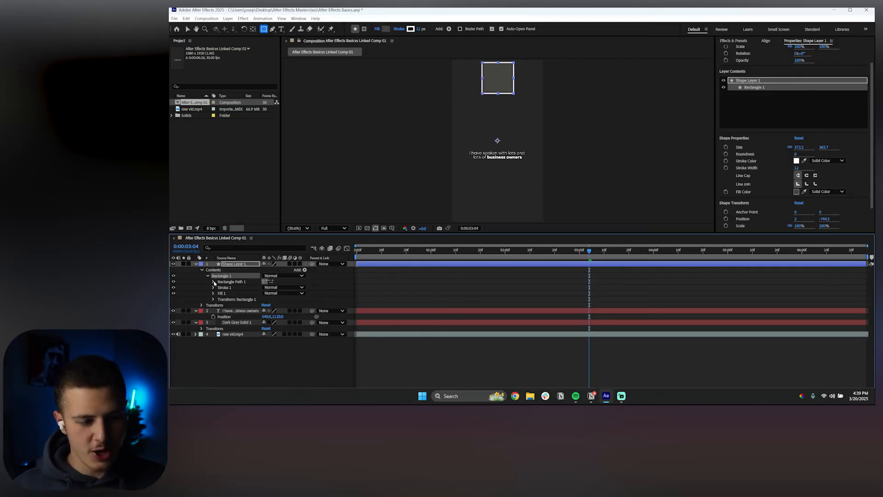
click(214, 282)
drag(265, 299, 283, 301)
click(282, 302)
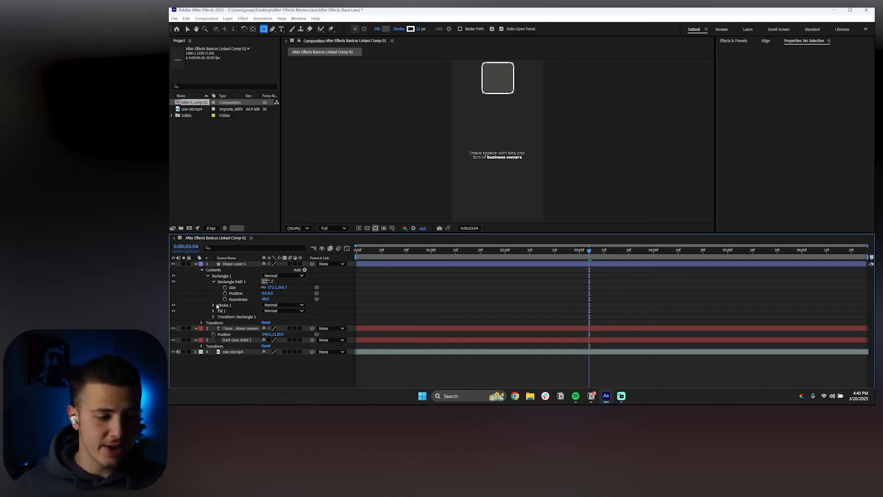
Step: Reduce the rectangle's stroke width to 4 and collapse Shape Layer 1
click(213, 305)
click(224, 305)
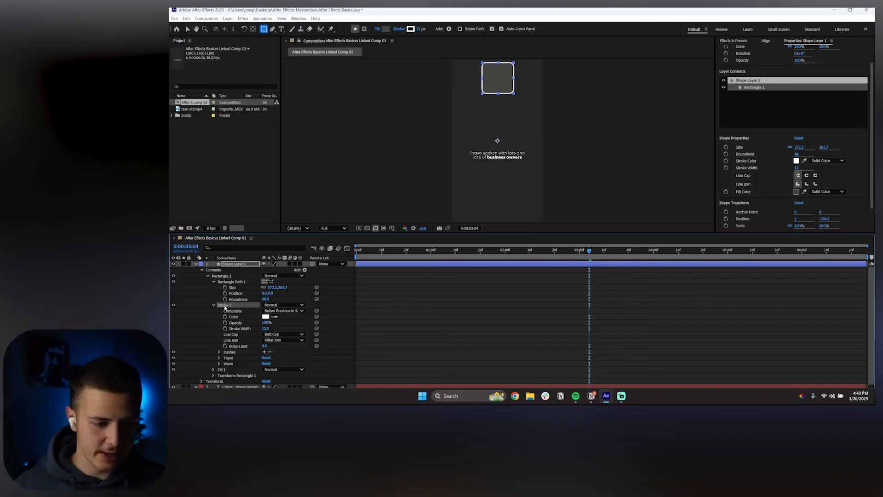
drag(264, 328, 261, 329)
click(339, 291)
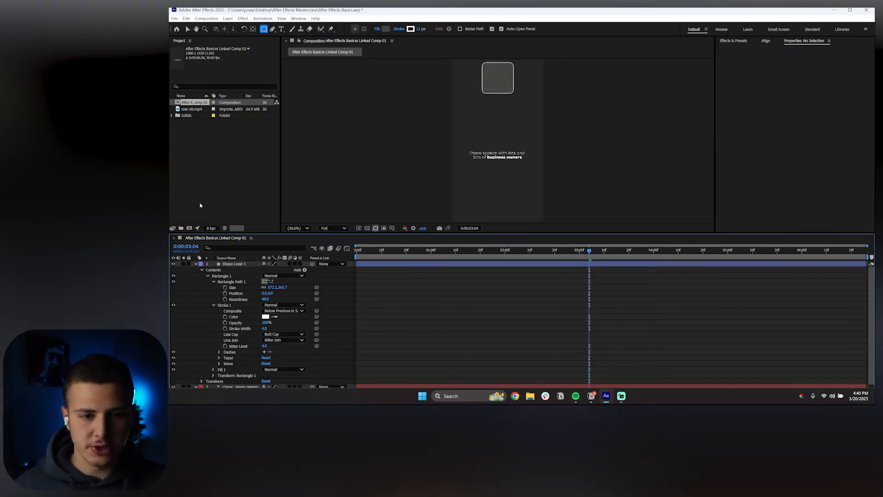
click(195, 264)
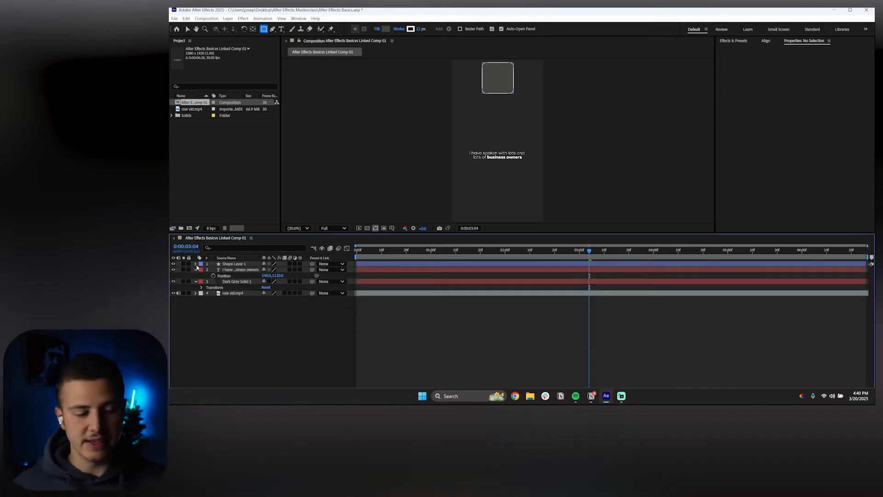
Step: Create a new empty shape layer and draw a circle about 682 px across in it, around the caption text
right_click(217, 359)
mouse_move(285, 275)
click(325, 322)
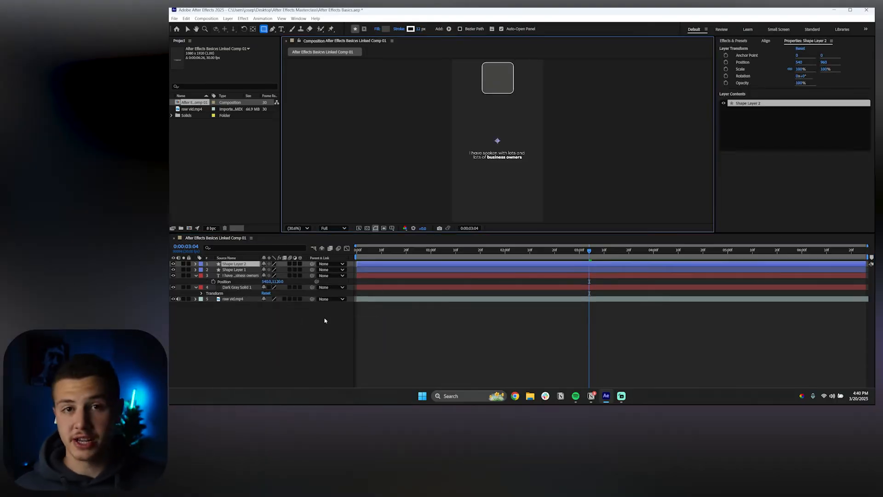
click(263, 29)
click(286, 45)
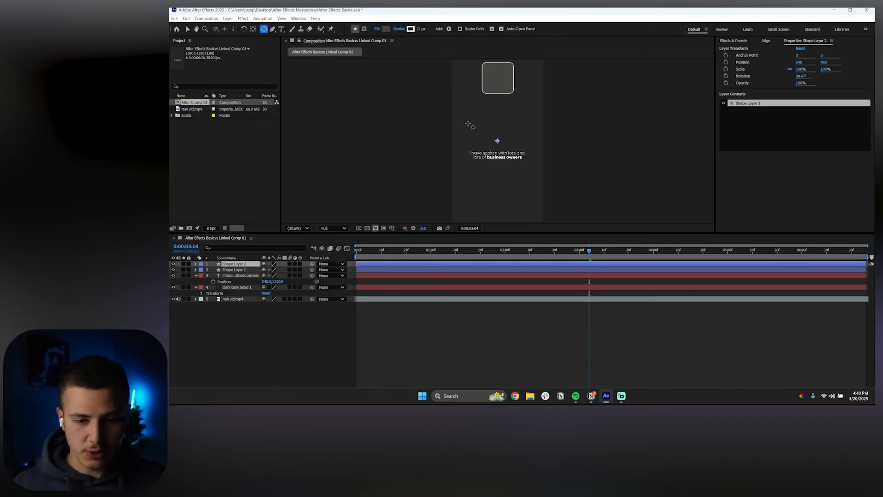
drag(467, 123, 529, 179)
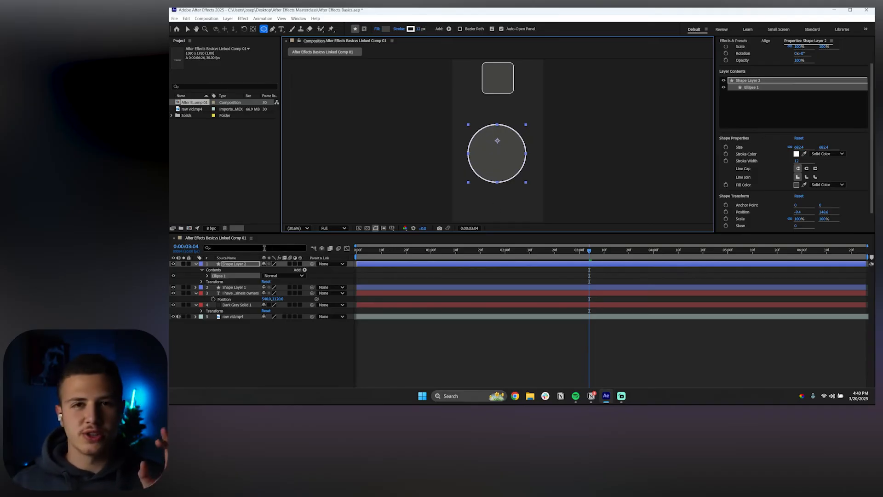
Step: Delete the fill from the circle's Ellipse 1 group
click(214, 271)
click(219, 276)
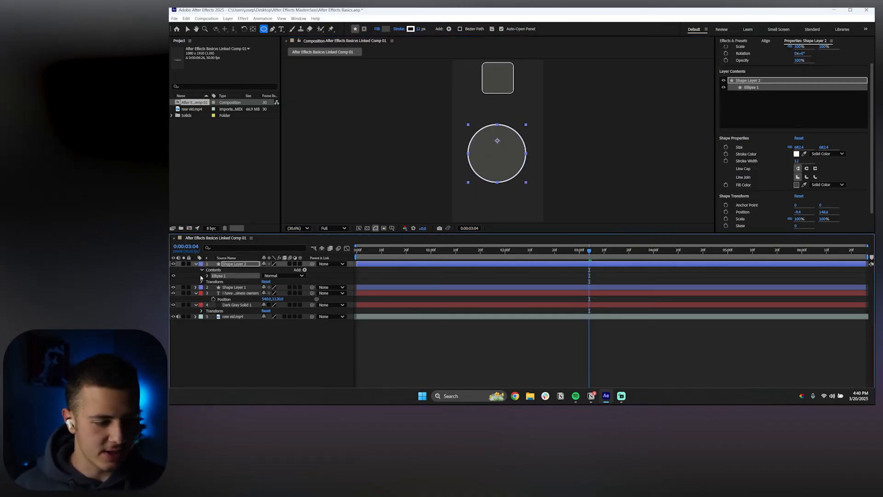
click(207, 276)
click(226, 293)
key(Delete)
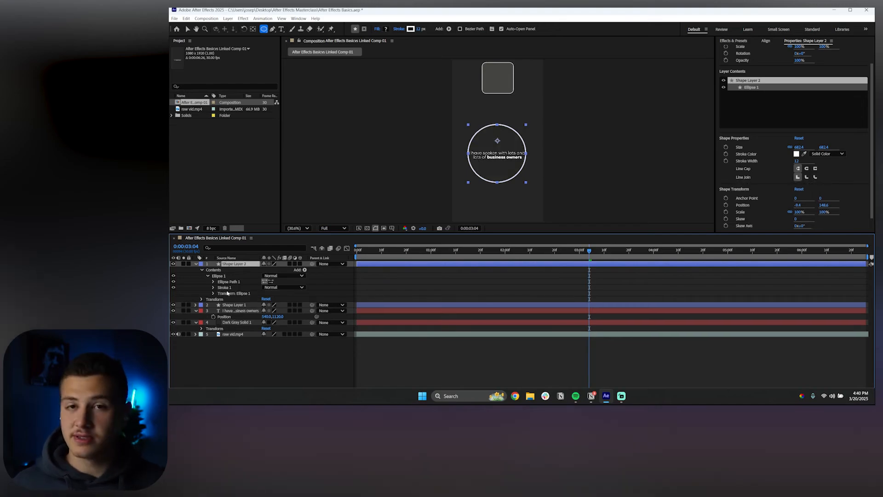
Step: Set the circle's stroke width to 7 and collapse Shape Layer 2
click(214, 287)
click(266, 311)
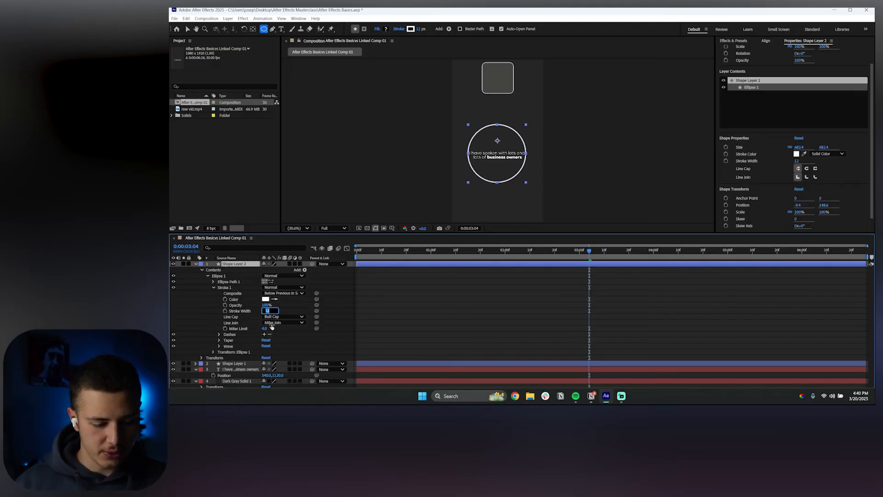
text(7)
key(Return)
click(334, 326)
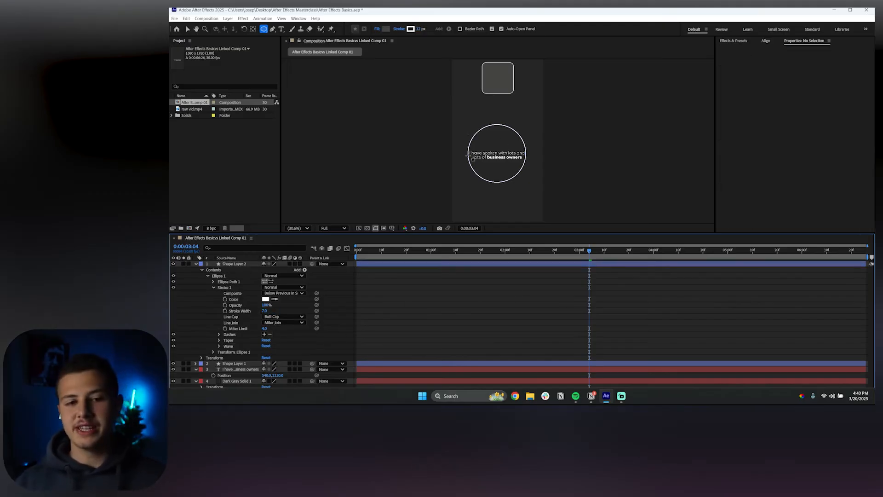
click(196, 263)
Step: Create another empty shape layer and draw a polygon with an outer radius of about 279 px overlapping the circle's lower left
right_click(246, 343)
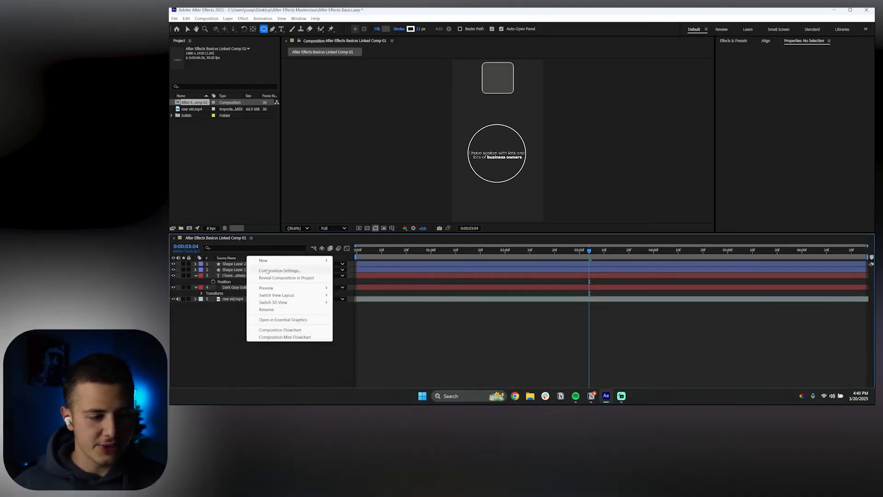
mouse_move(276, 257)
click(361, 307)
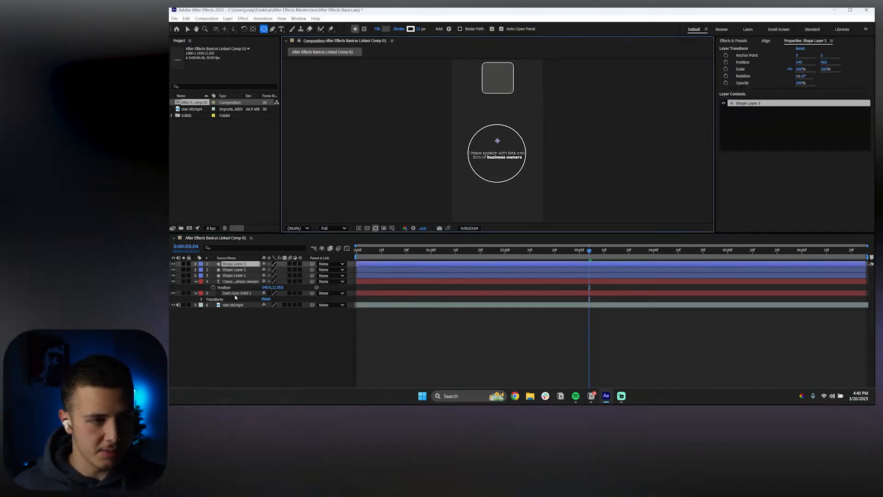
drag(264, 30, 280, 52)
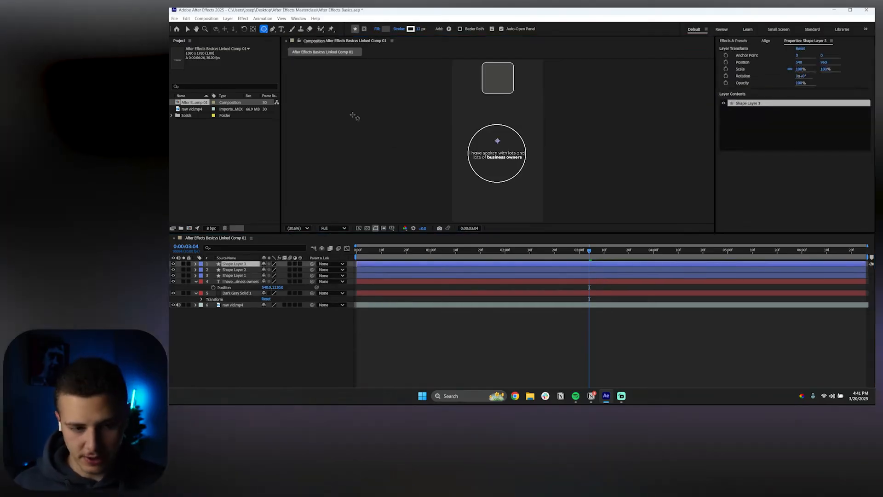
drag(475, 185, 493, 203)
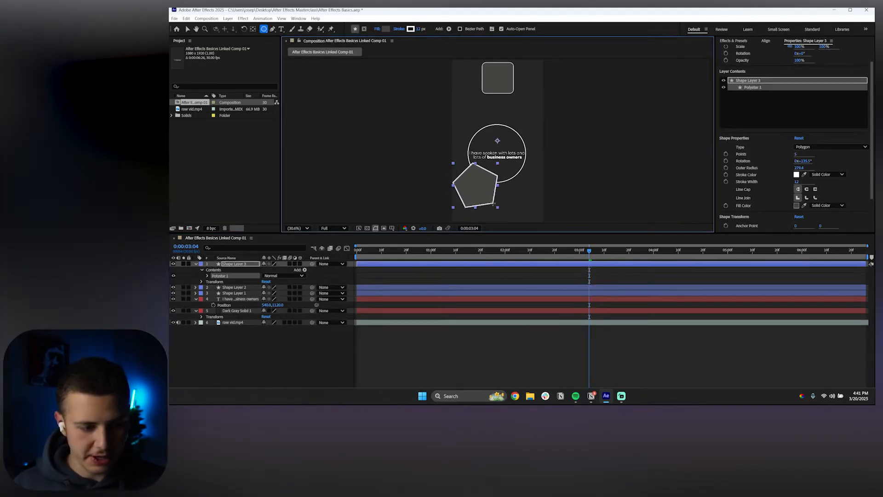
Step: Turn the polygon into a triangle by setting its path's number of points to 3
click(206, 276)
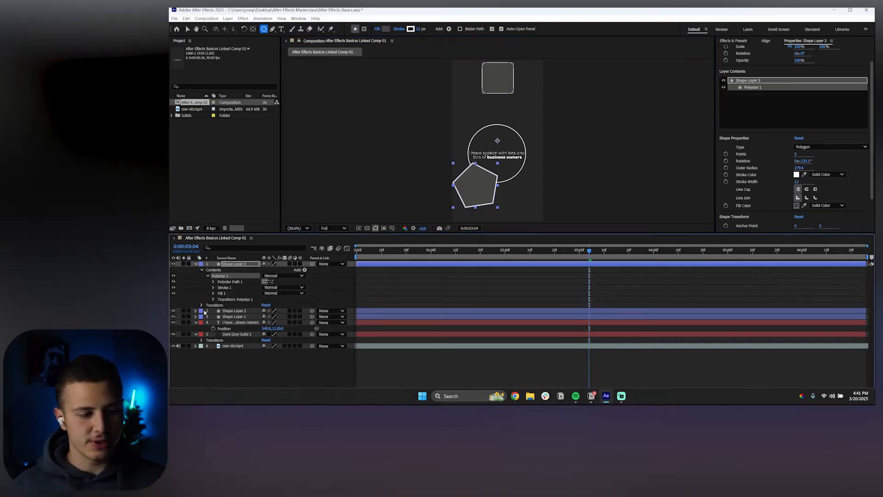
click(214, 281)
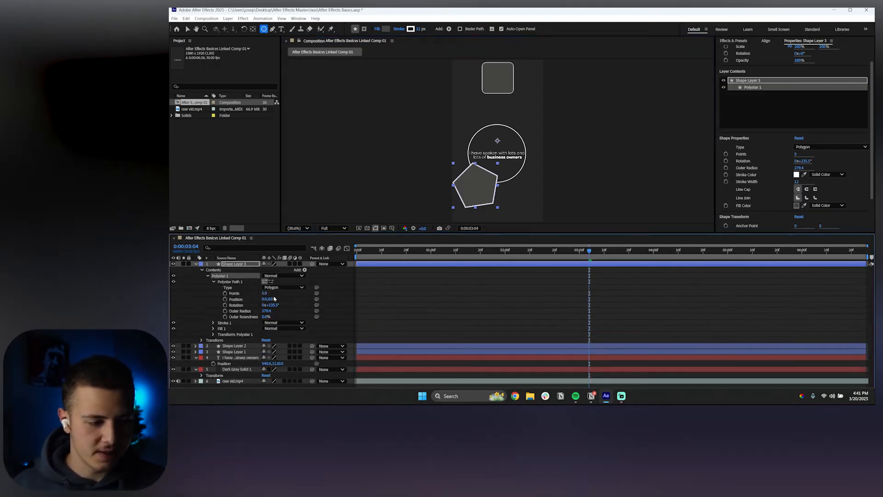
click(265, 293)
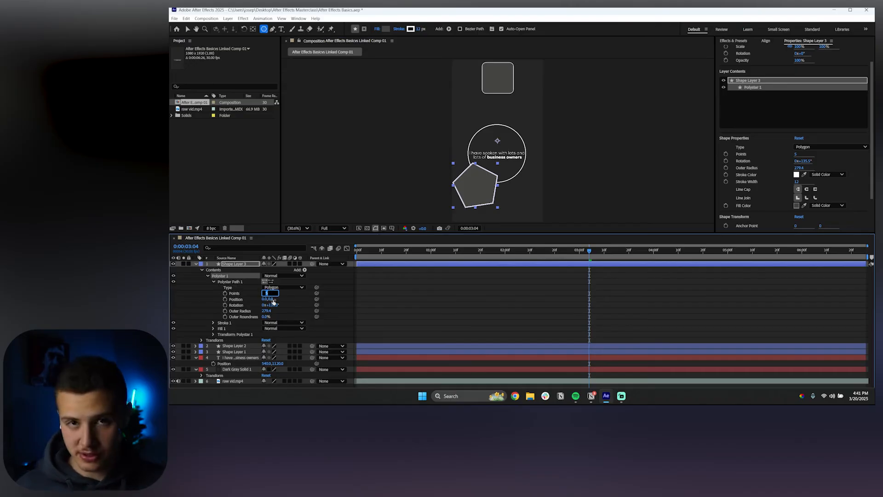
text(3)
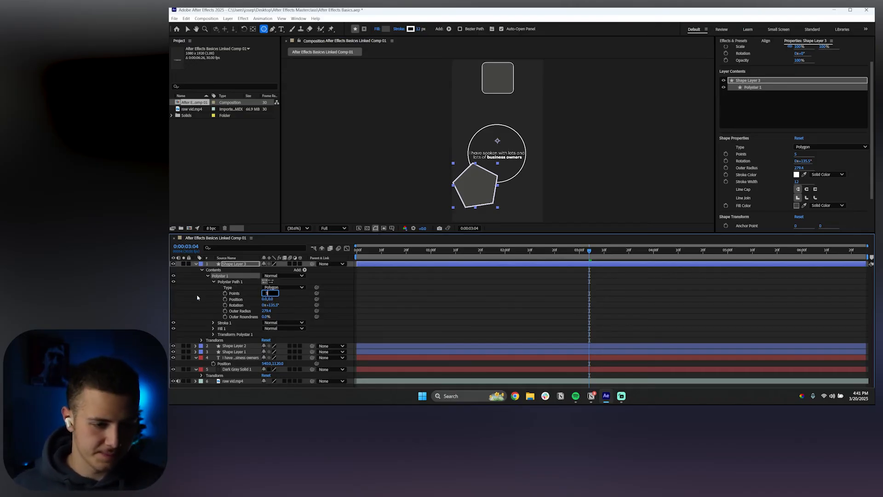
click(198, 297)
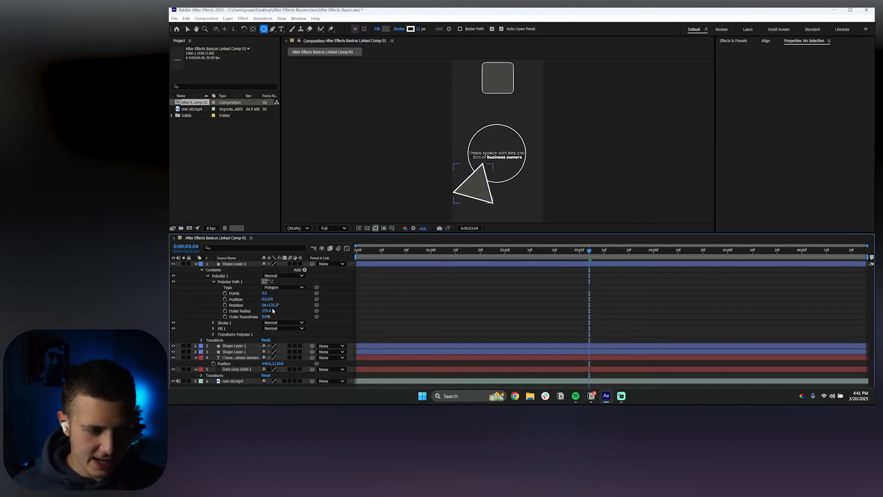
Step: Rotate the triangle's path to about 119.5° so it stands upright and move it to about 549, 247 at the composition's lower right
drag(275, 305, 357, 298)
drag(266, 299, 459, 307)
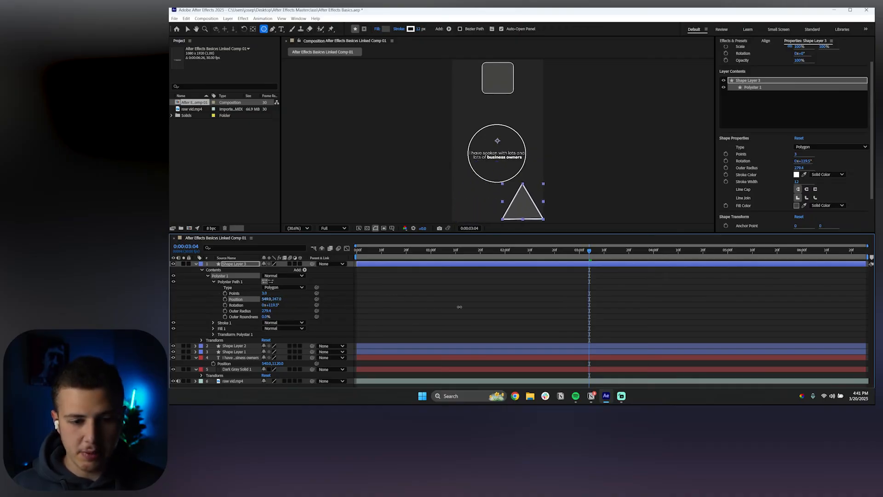
Step: Delete the triangle's stroke and change its fill to a near-black color
click(223, 323)
key(Delete)
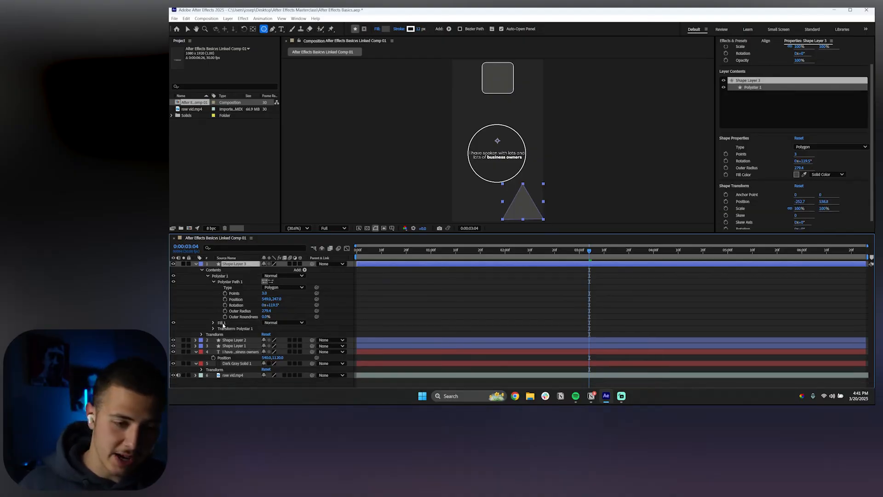
click(224, 324)
click(213, 323)
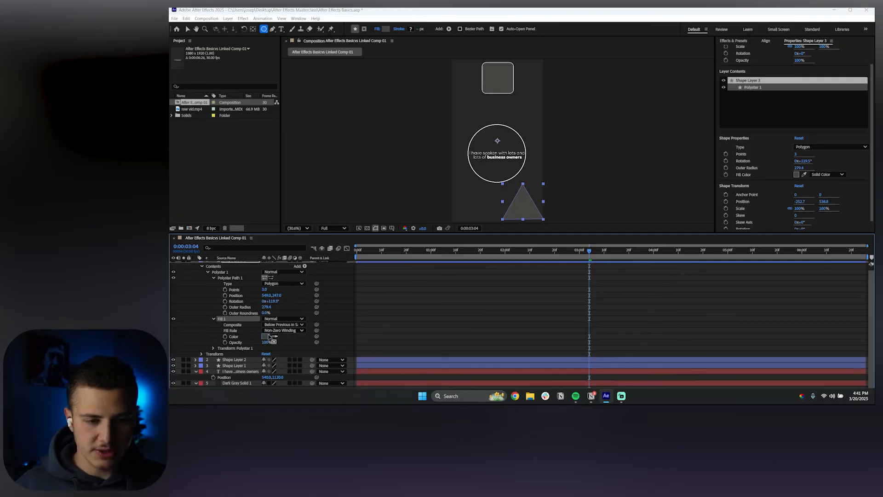
click(266, 336)
drag(505, 156, 320, 158)
drag(262, 239, 256, 251)
click(405, 172)
click(432, 314)
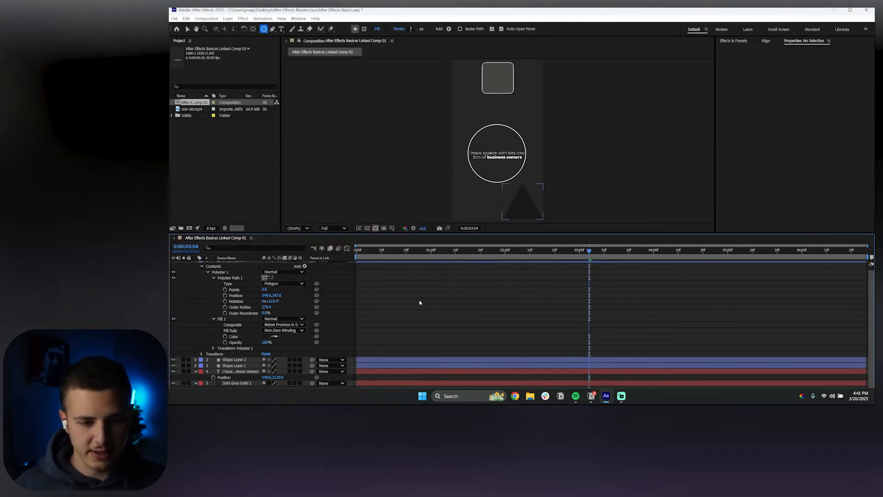
Step: Switch to the Selection tool, collapse Shape Layer 3, and clear the selection
key(v)
click(230, 261)
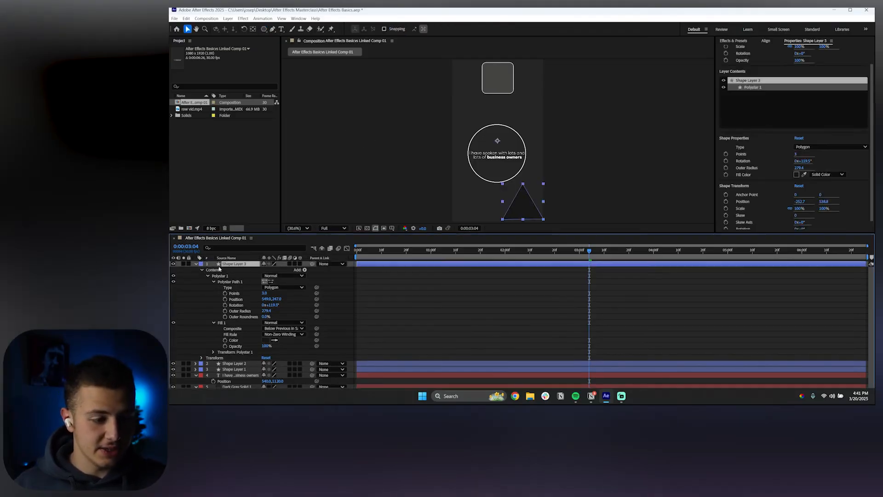
click(195, 264)
click(269, 331)
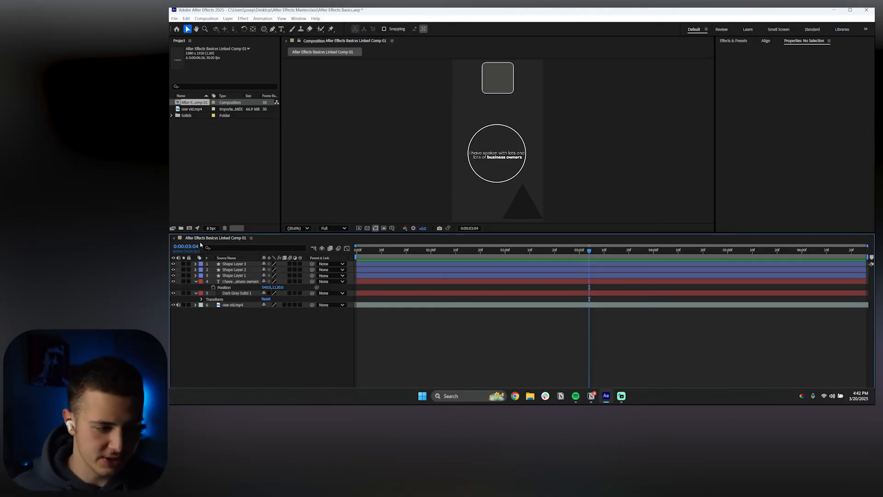
Step: Examine the shapes, paints and path operations that can be added to Shape Layer 3's contents, and collapse the layer
click(196, 263)
click(305, 269)
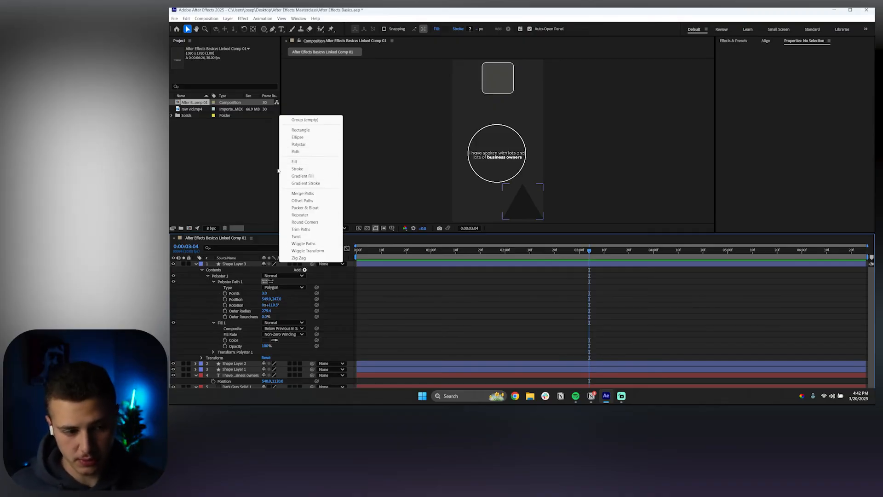
click(305, 221)
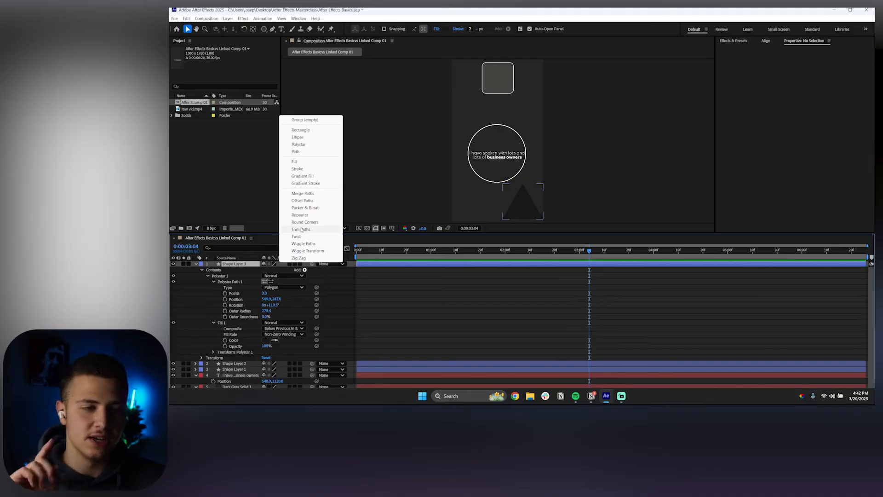
click(435, 305)
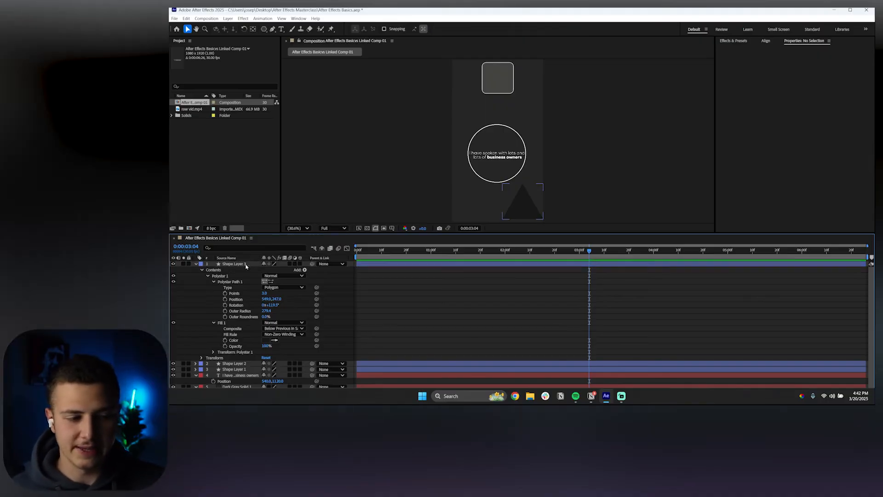
click(245, 264)
click(195, 265)
click(241, 348)
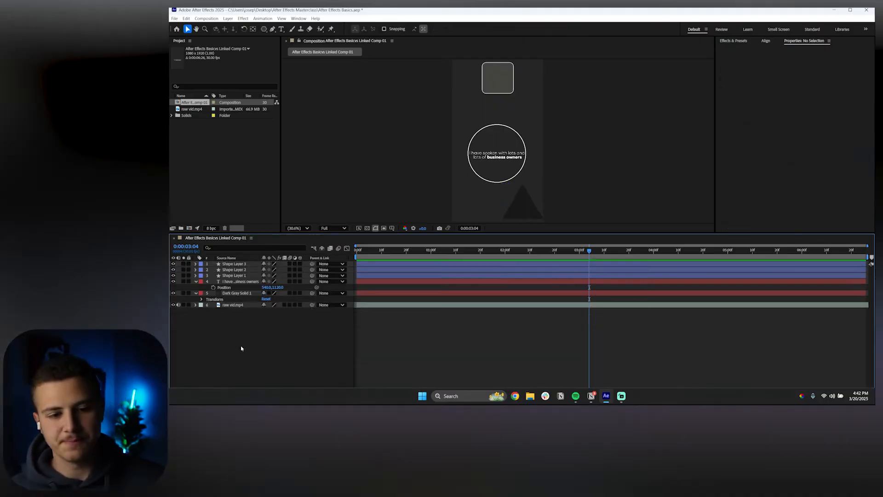